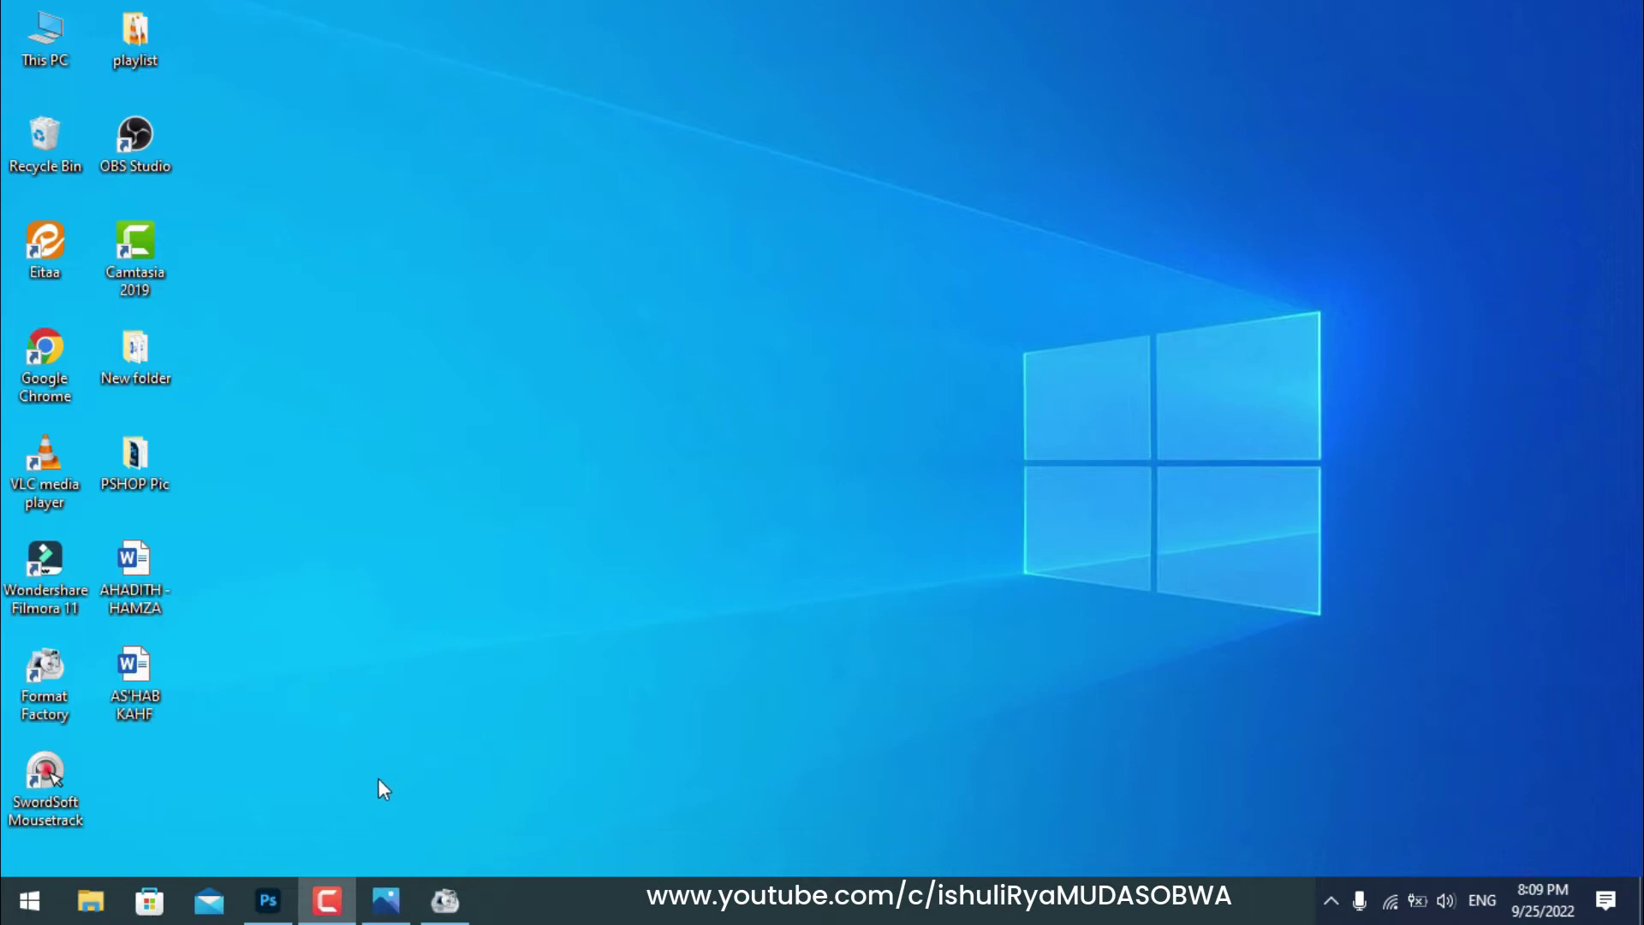
# - Return to Photoshop with the seated man photo and show the Lasso/Polygonal/Magnetic flyout
pyautogui.click(273, 903)
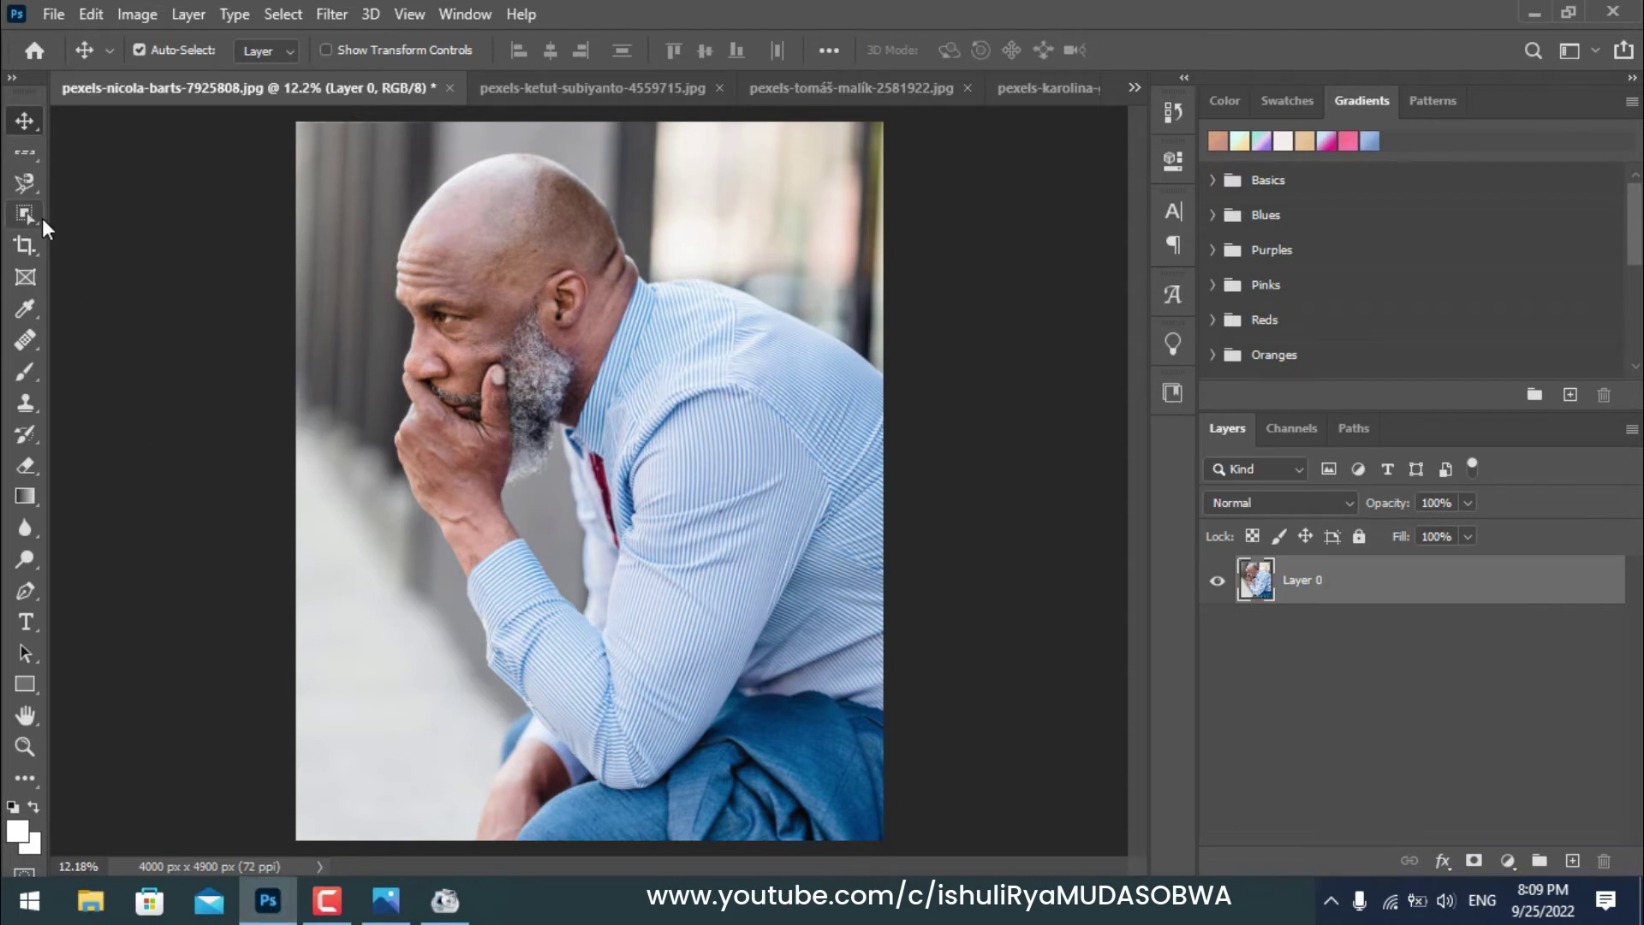
pyautogui.click(29, 188)
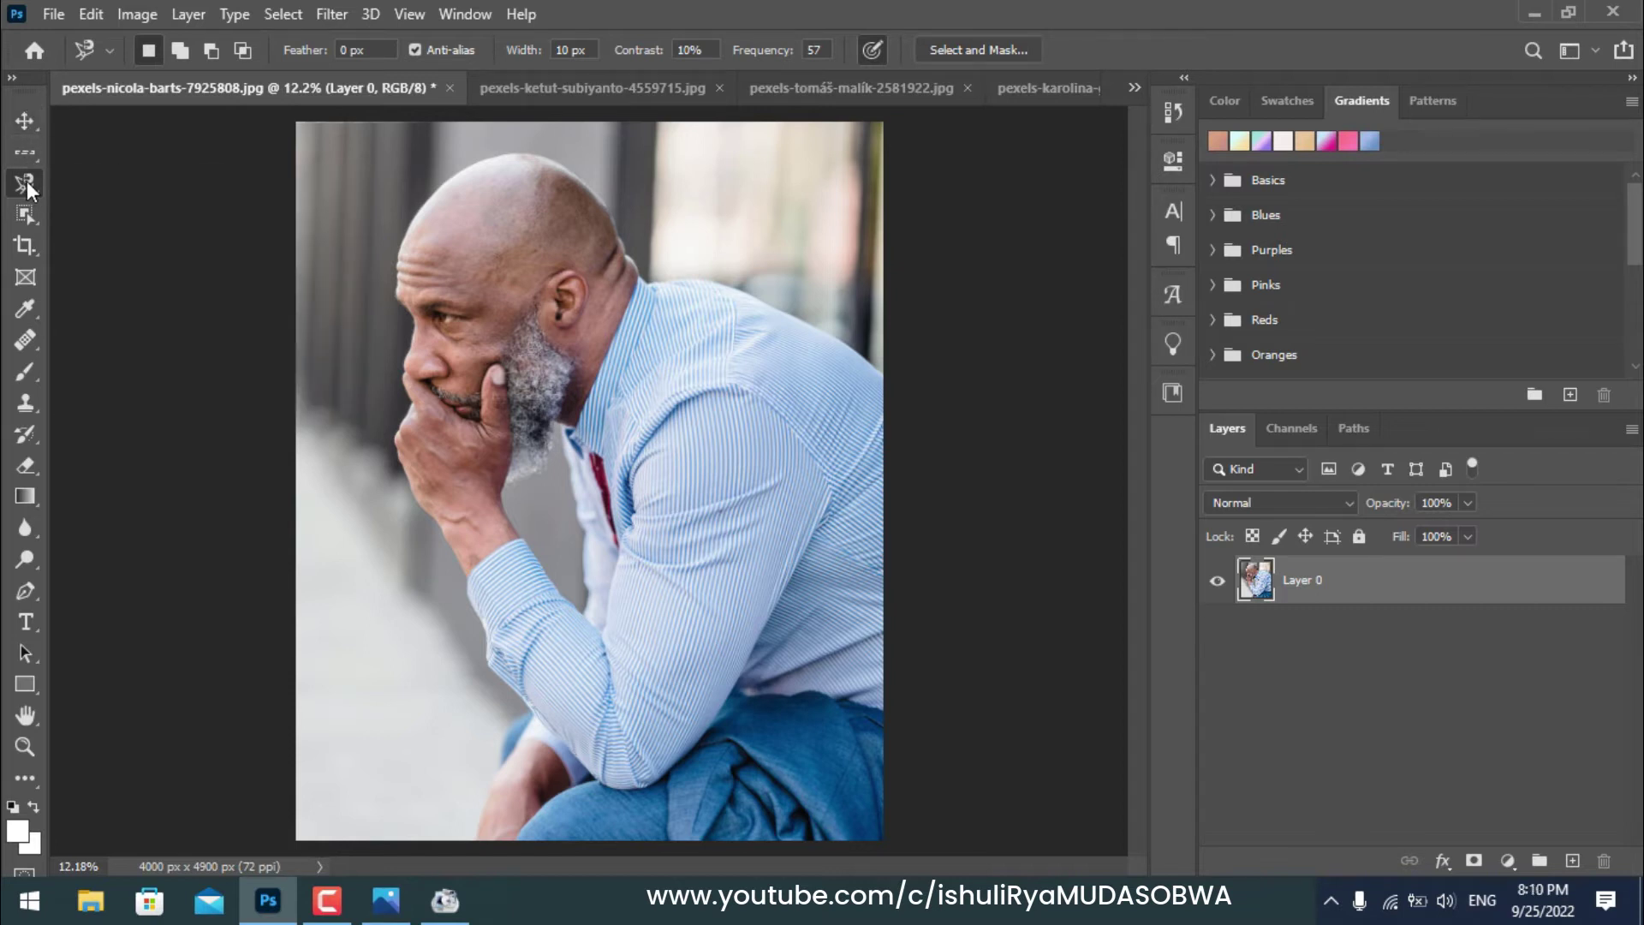
pyautogui.rightClick(28, 187)
pyautogui.click(31, 183)
pyautogui.rightClick(31, 183)
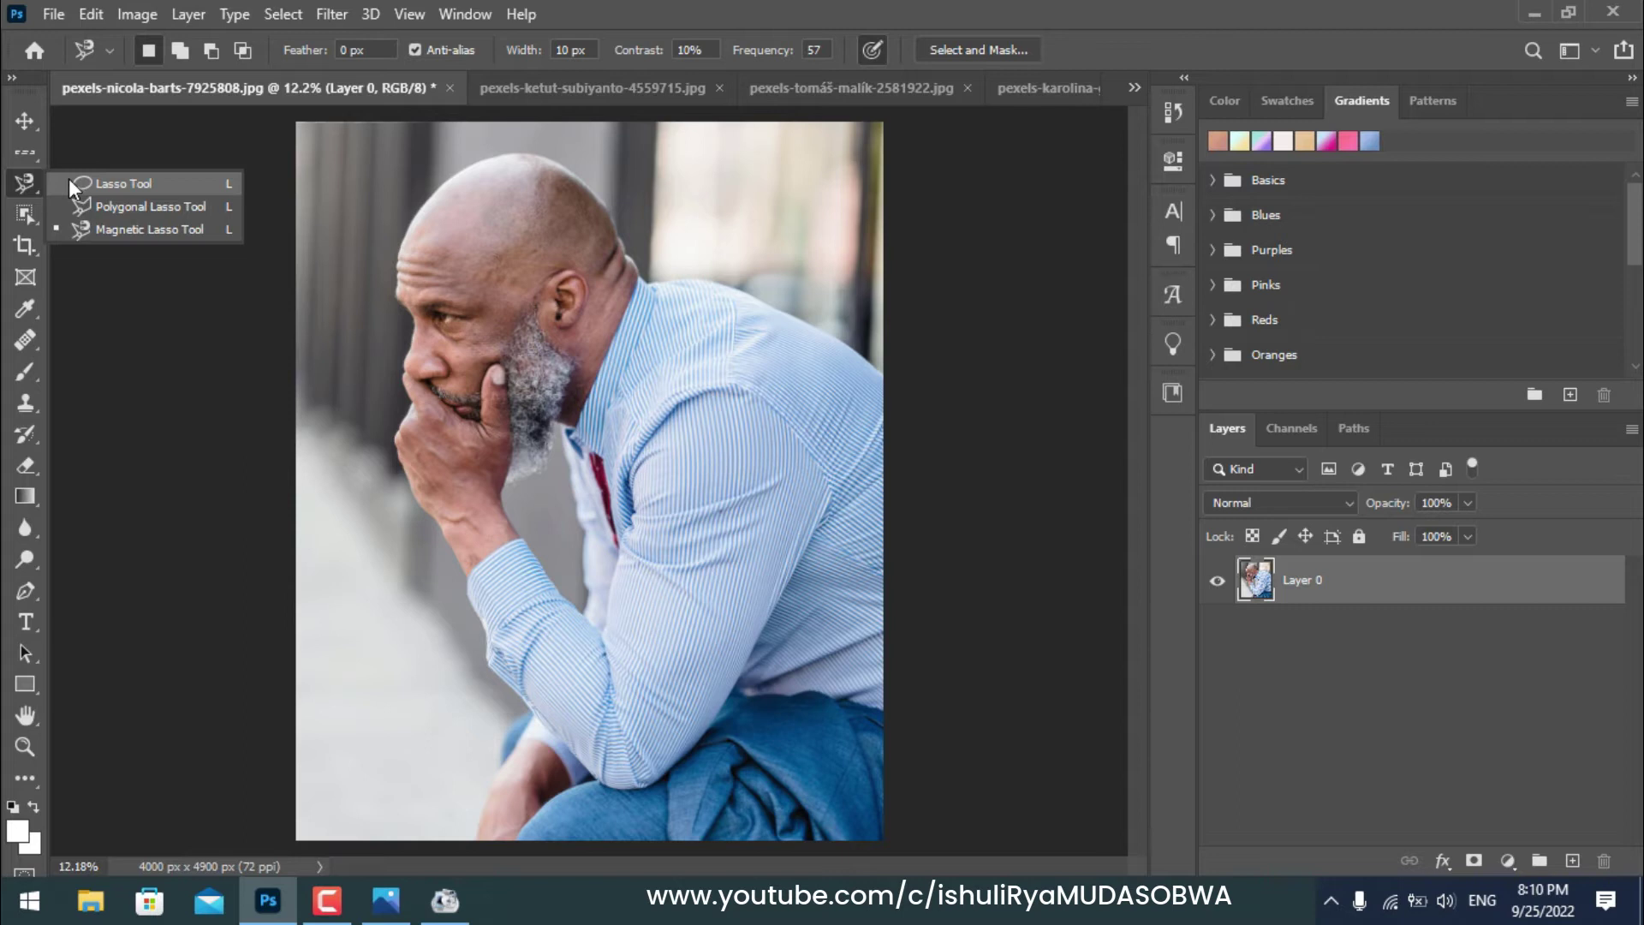
# - Trace a freehand Lasso selection with 10 px feather around the seated man
pyautogui.click(116, 187)
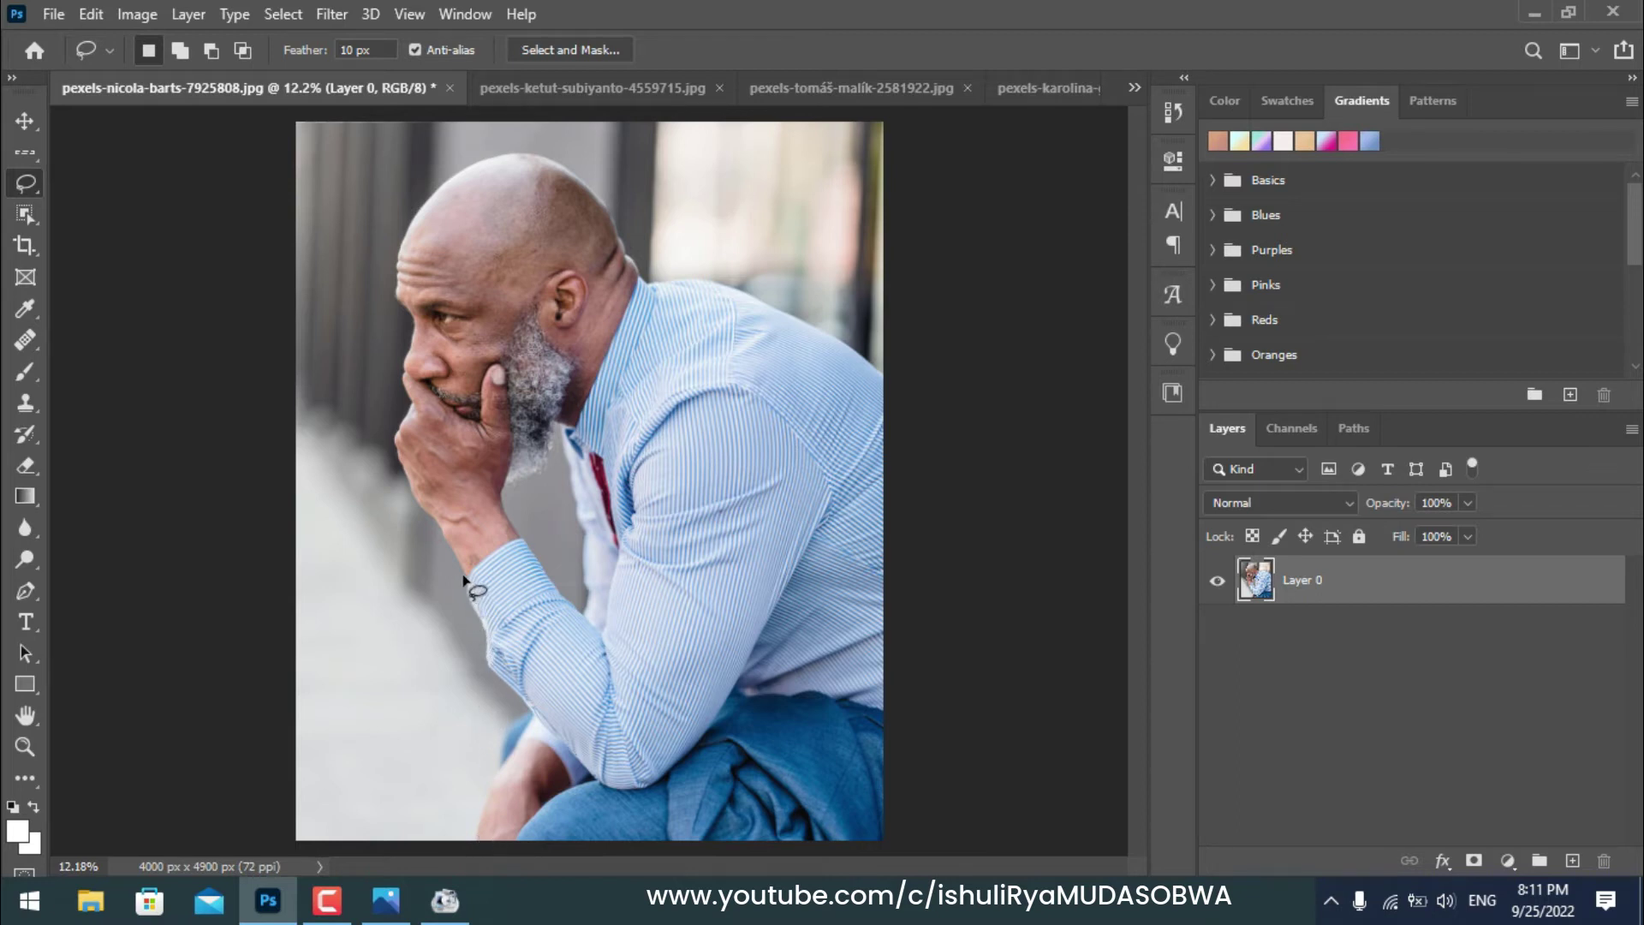
pyautogui.moveTo(463, 579)
pyautogui.mouseDown()
pyautogui.moveTo(394, 446)
pyautogui.moveTo(404, 328)
pyautogui.moveTo(386, 275)
pyautogui.moveTo(421, 173)
pyautogui.moveTo(535, 144)
pyautogui.moveTo(583, 167)
pyautogui.moveTo(659, 255)
pyautogui.moveTo(844, 300)
pyautogui.moveTo(905, 405)
pyautogui.moveTo(880, 698)
pyautogui.moveTo(894, 865)
pyautogui.moveTo(709, 873)
pyautogui.moveTo(459, 844)
pyautogui.moveTo(517, 722)
pyautogui.moveTo(460, 579)
pyautogui.mouseUp()
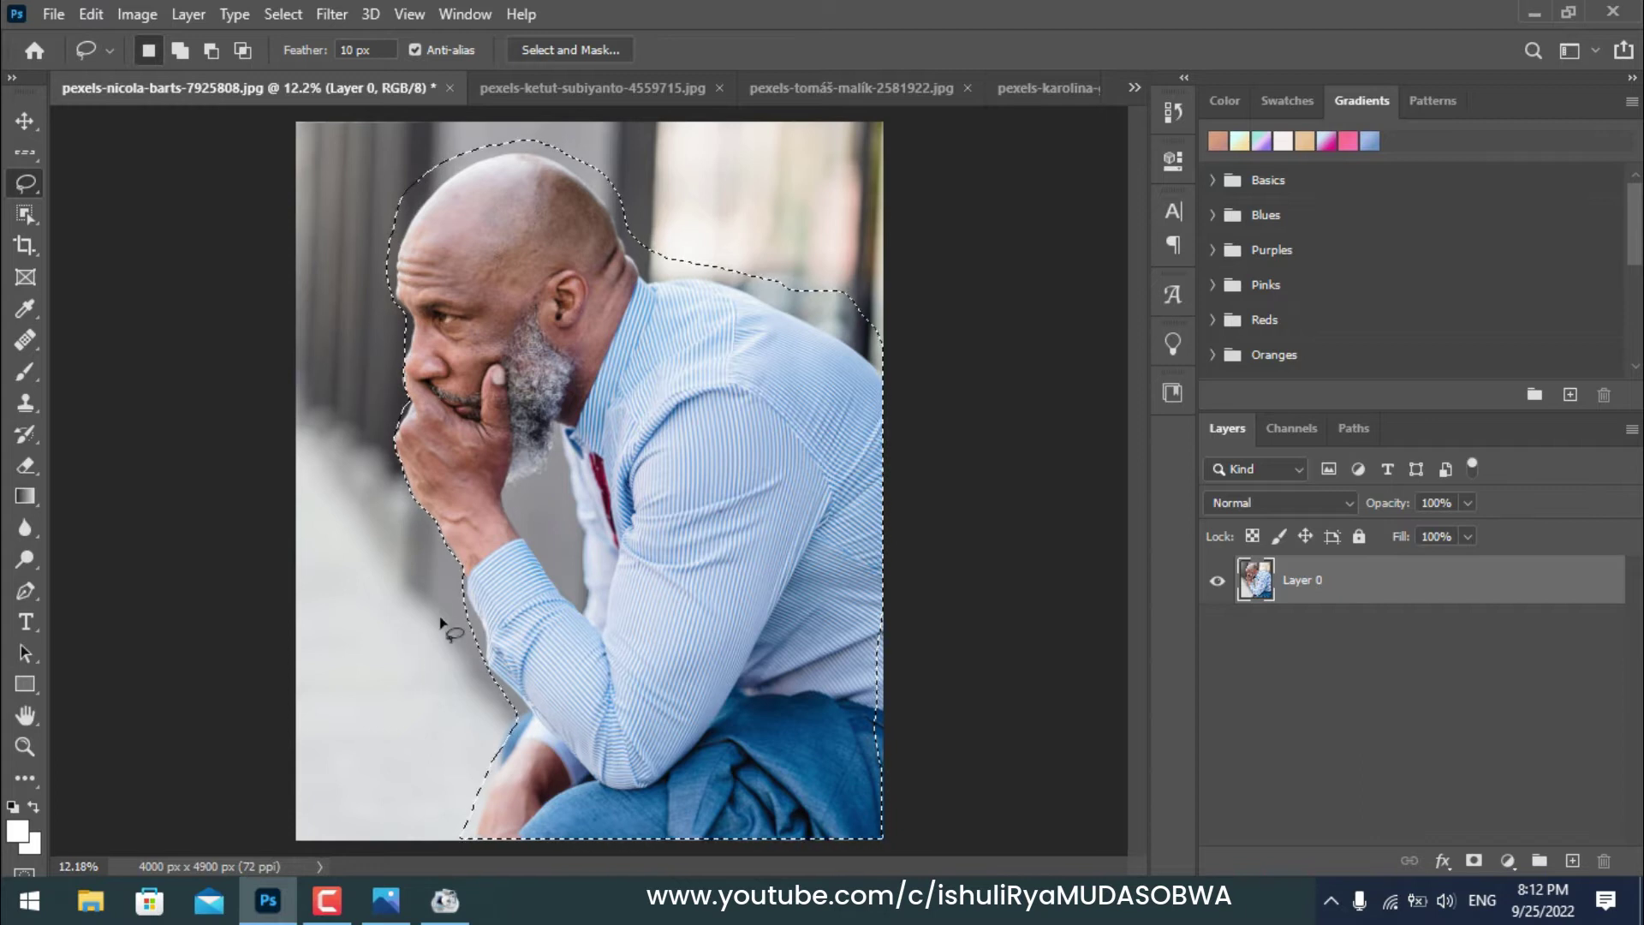
pyautogui.click(27, 121)
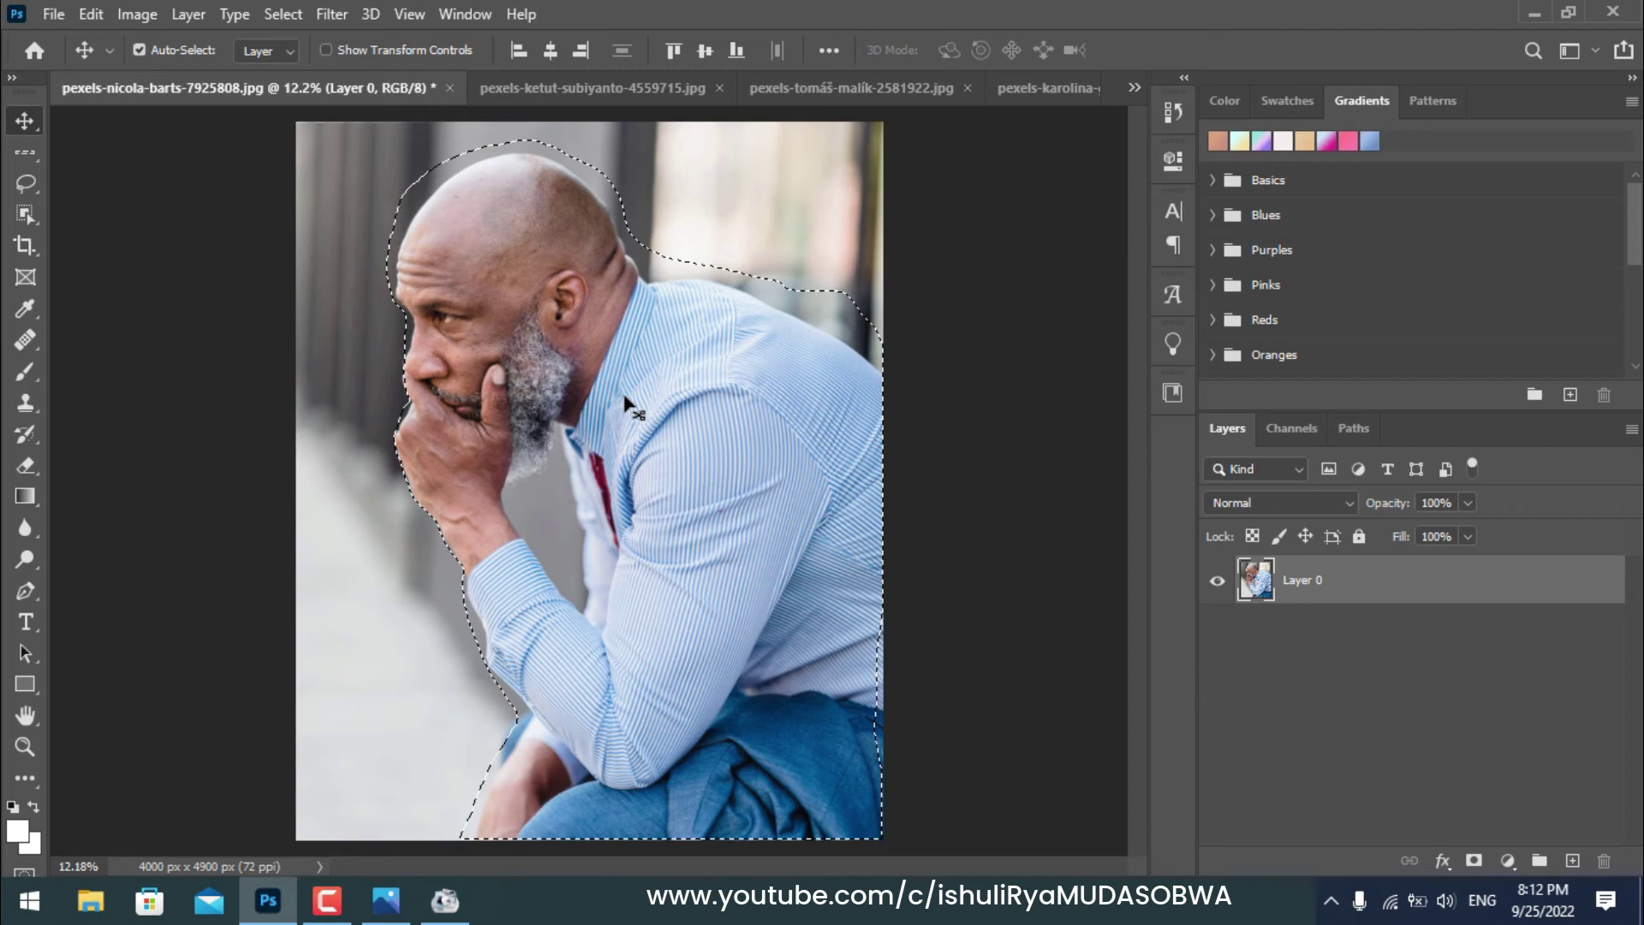
# - Copy the feathered selection of the seated man to the clipboard
pyautogui.moveTo(624, 397); pyautogui.dragTo(626, 398)
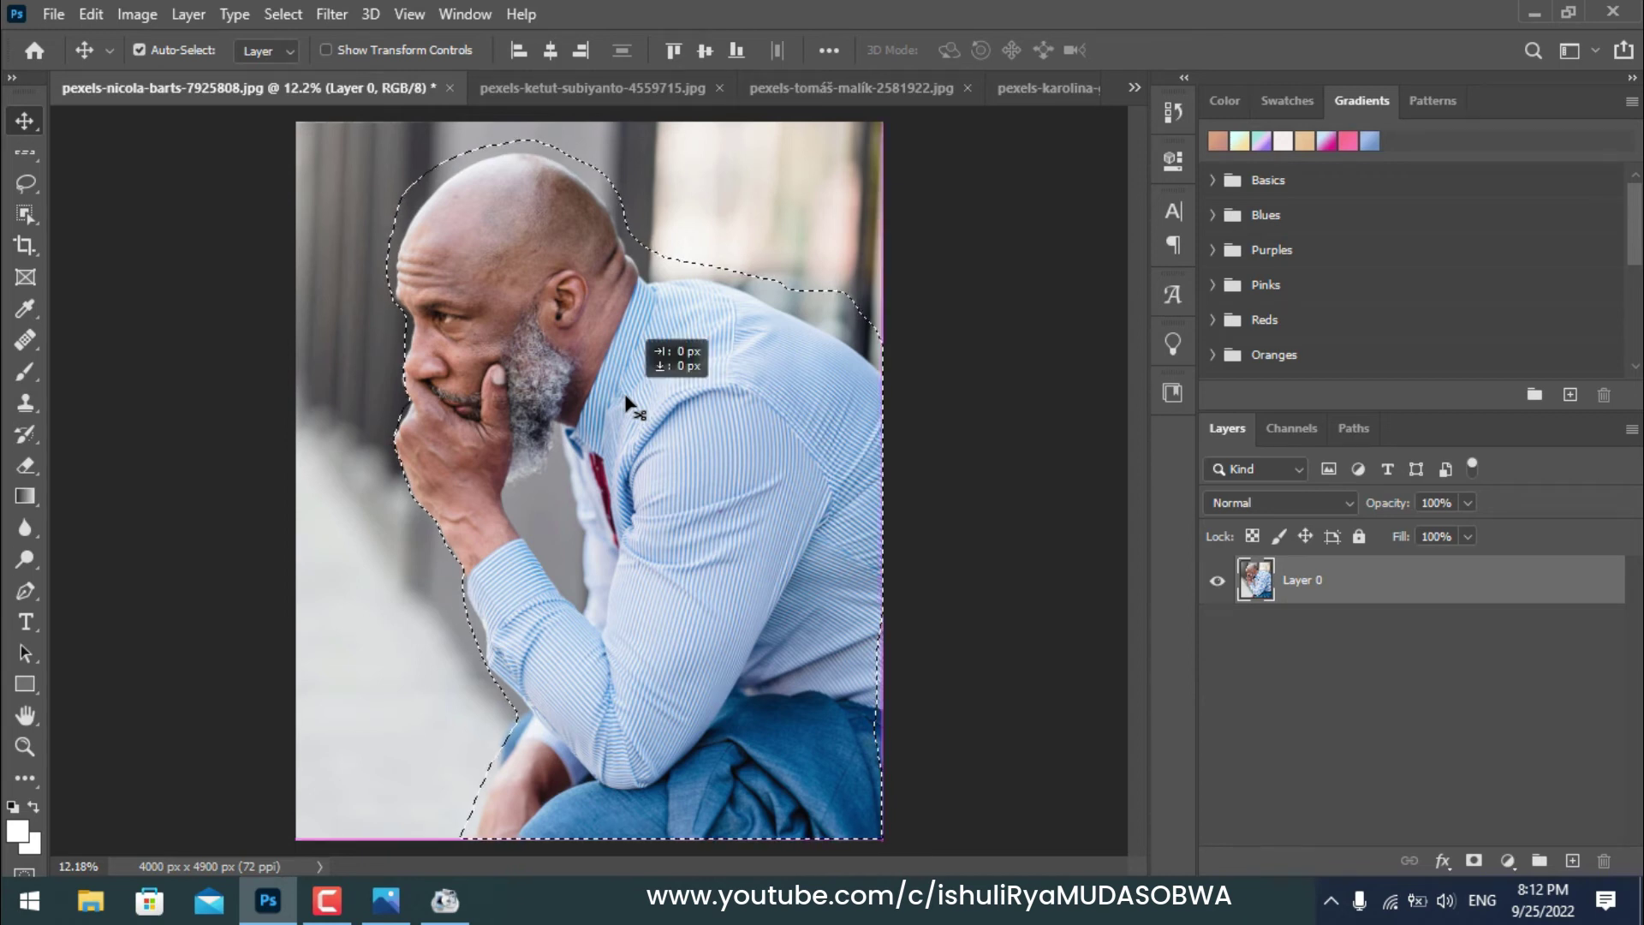
pyautogui.moveTo(626, 398); pyautogui.dragTo(626, 398)
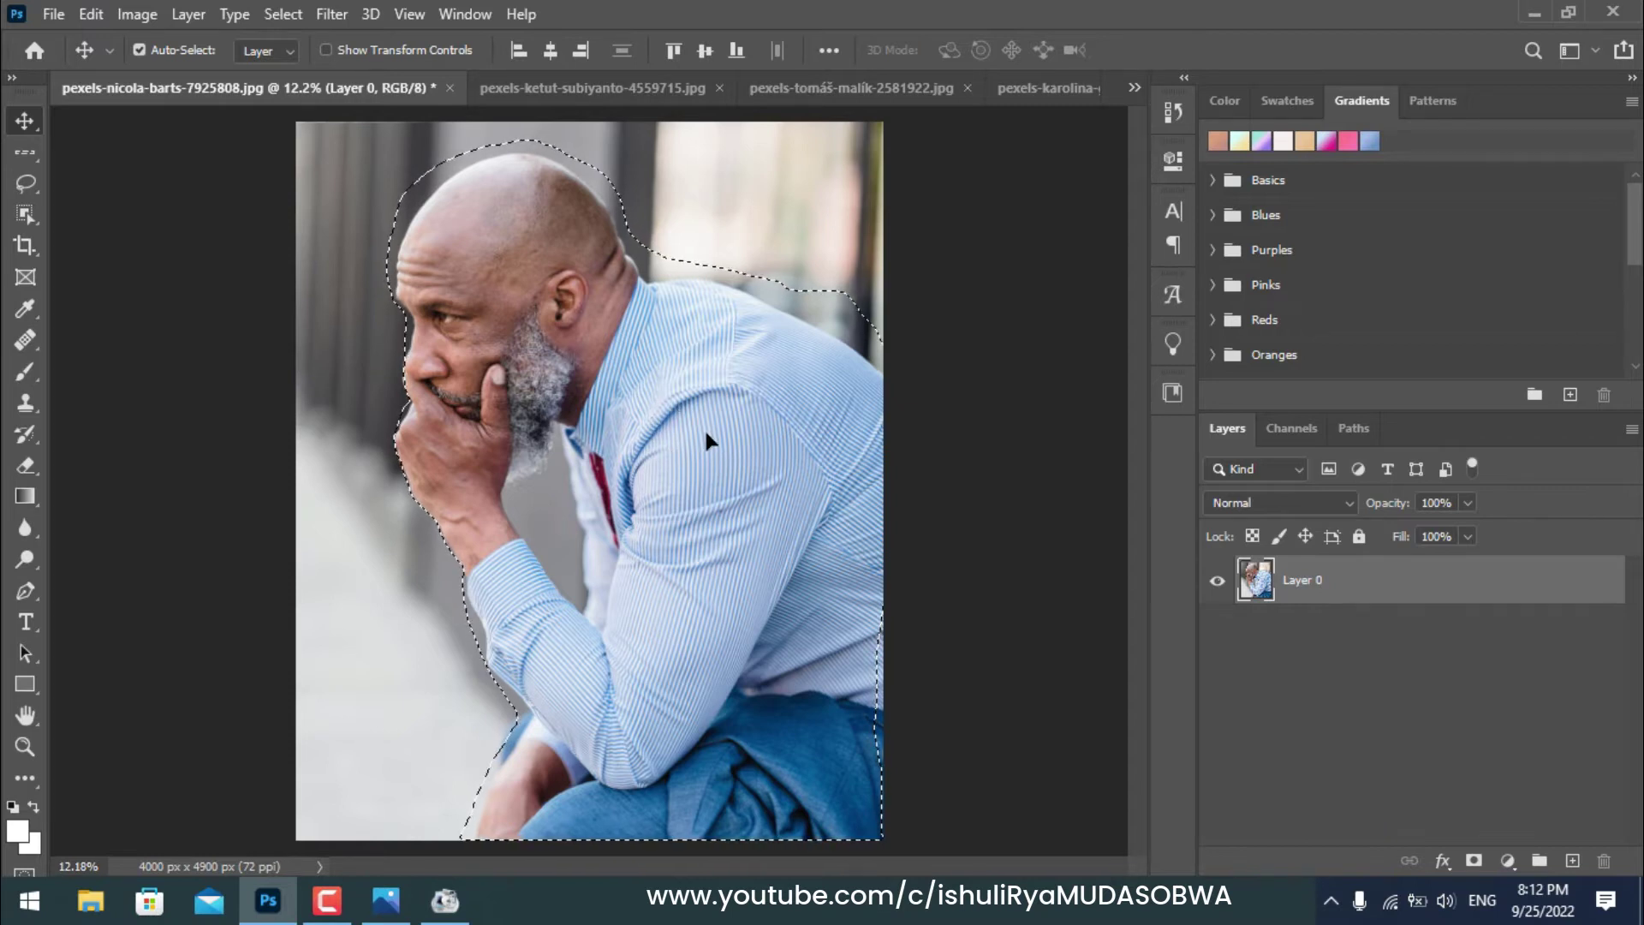
pyautogui.click(91, 15)
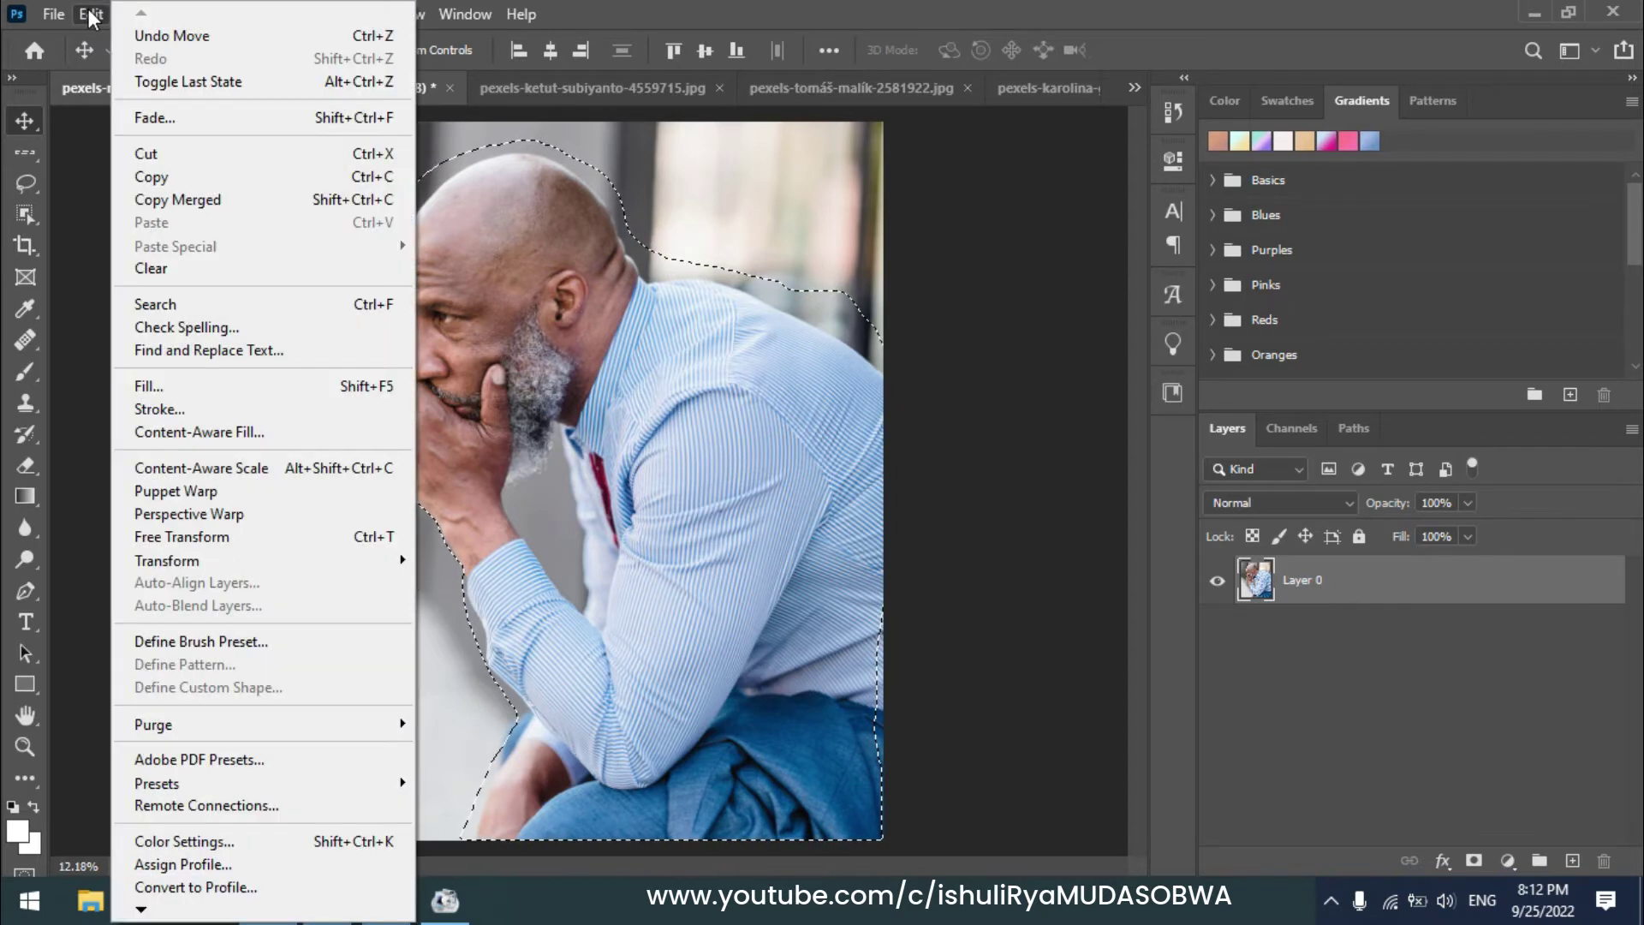
pyautogui.click(173, 177)
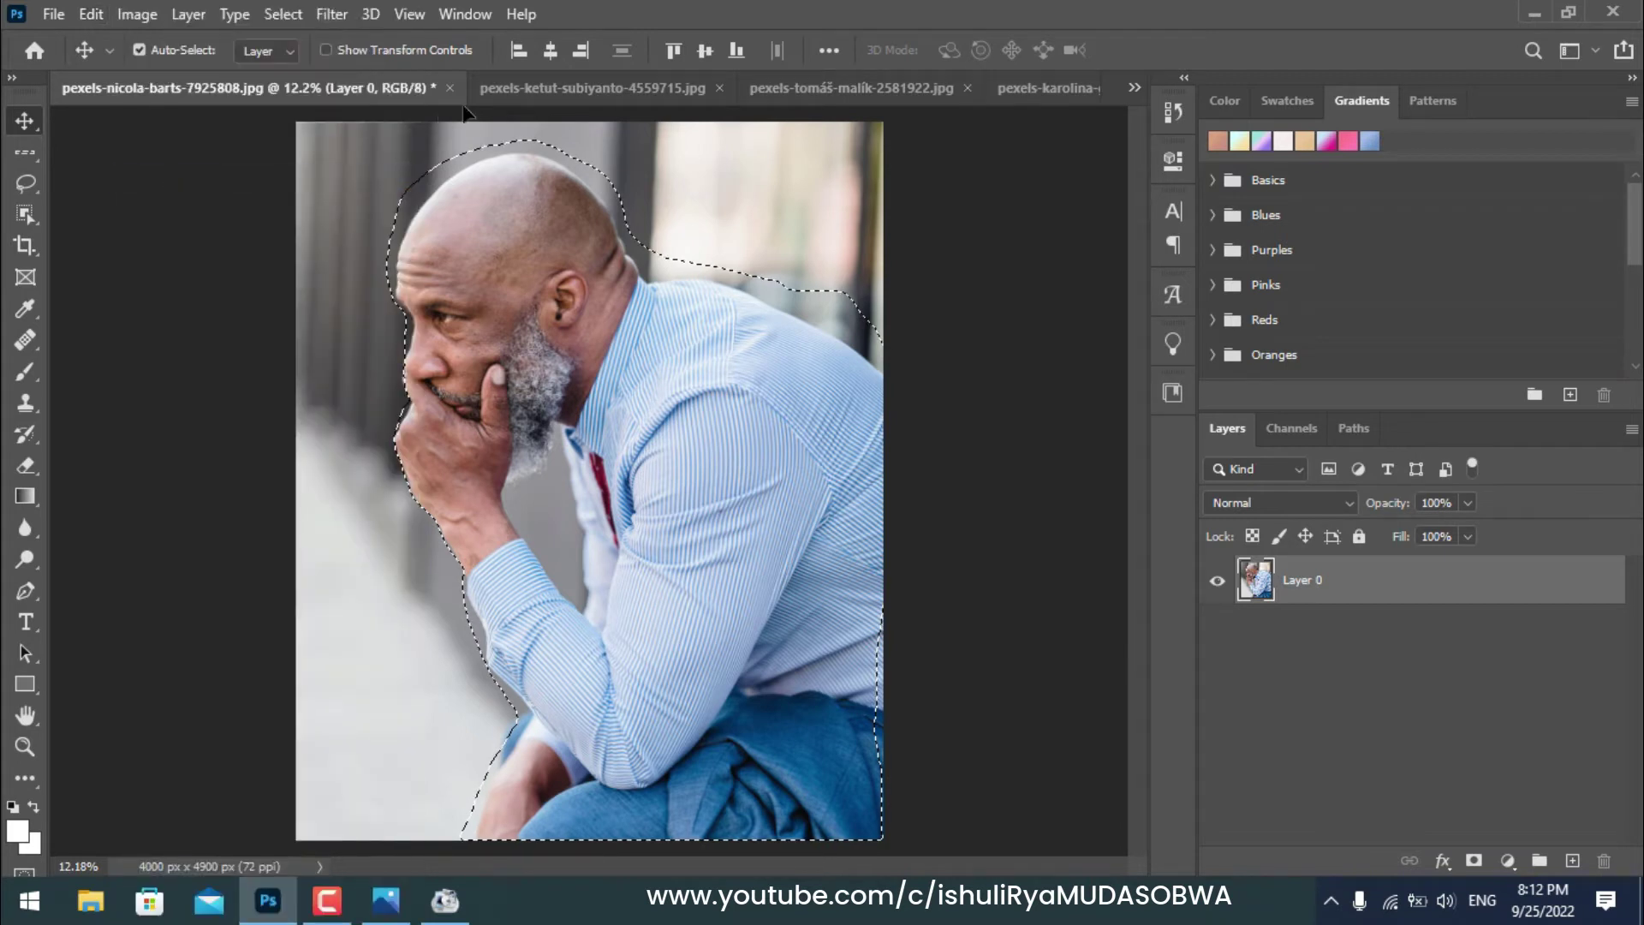
# - Paste the seated man into the ketut-subiyanto stairs photo as Layer 1
pyautogui.click(573, 89)
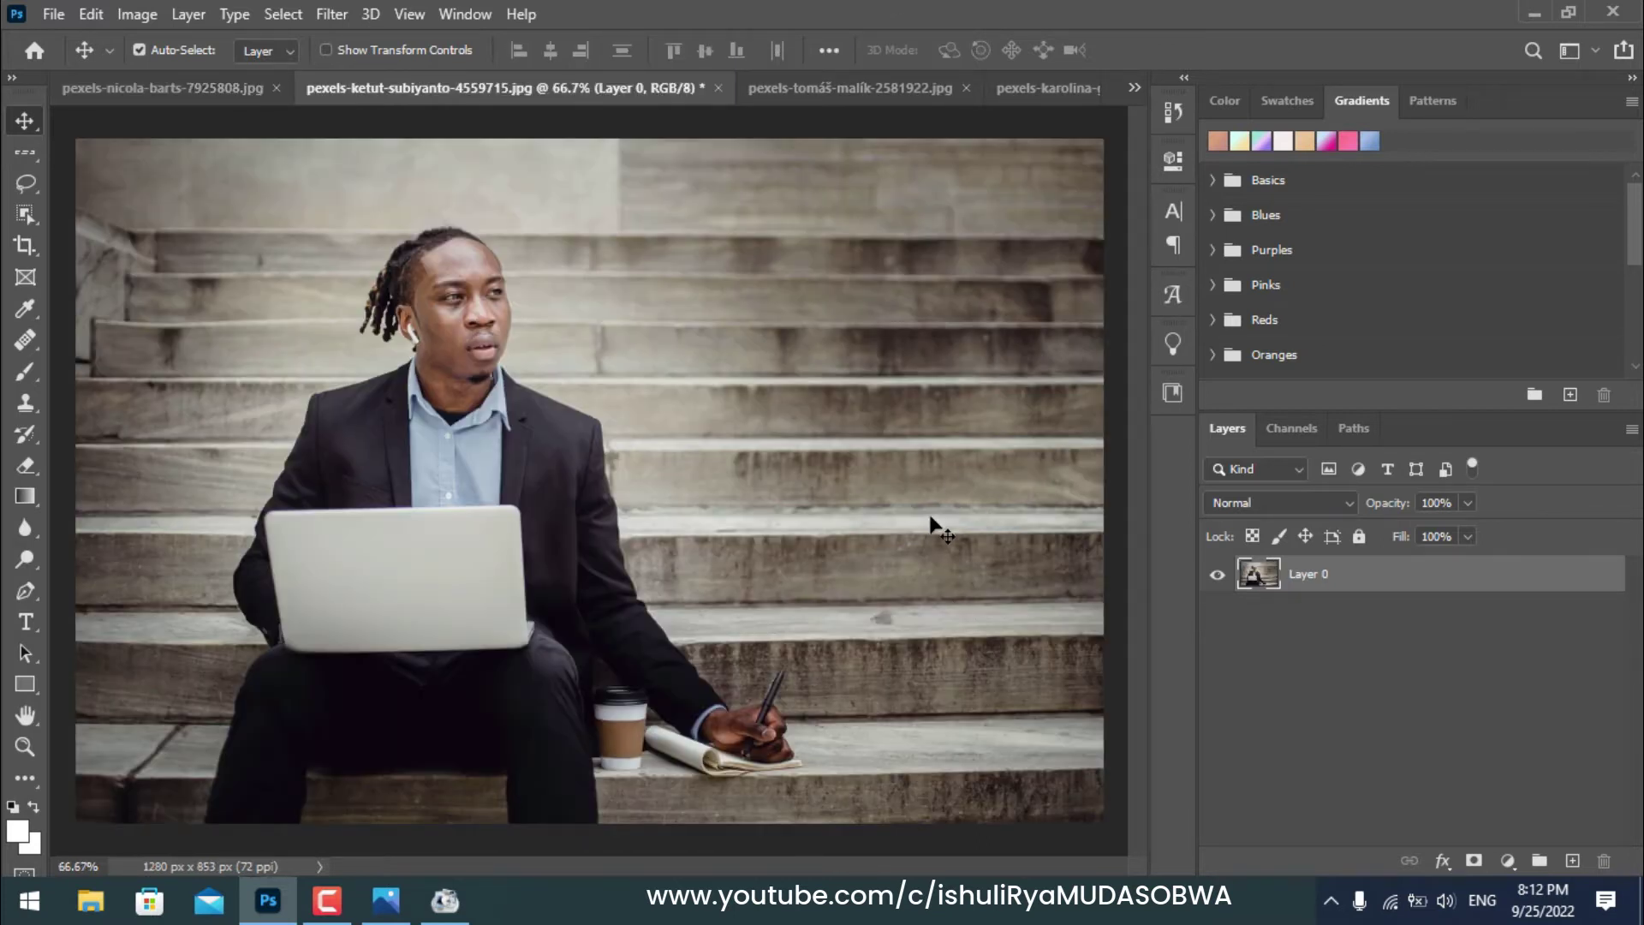
pyautogui.click(91, 15)
pyautogui.click(176, 224)
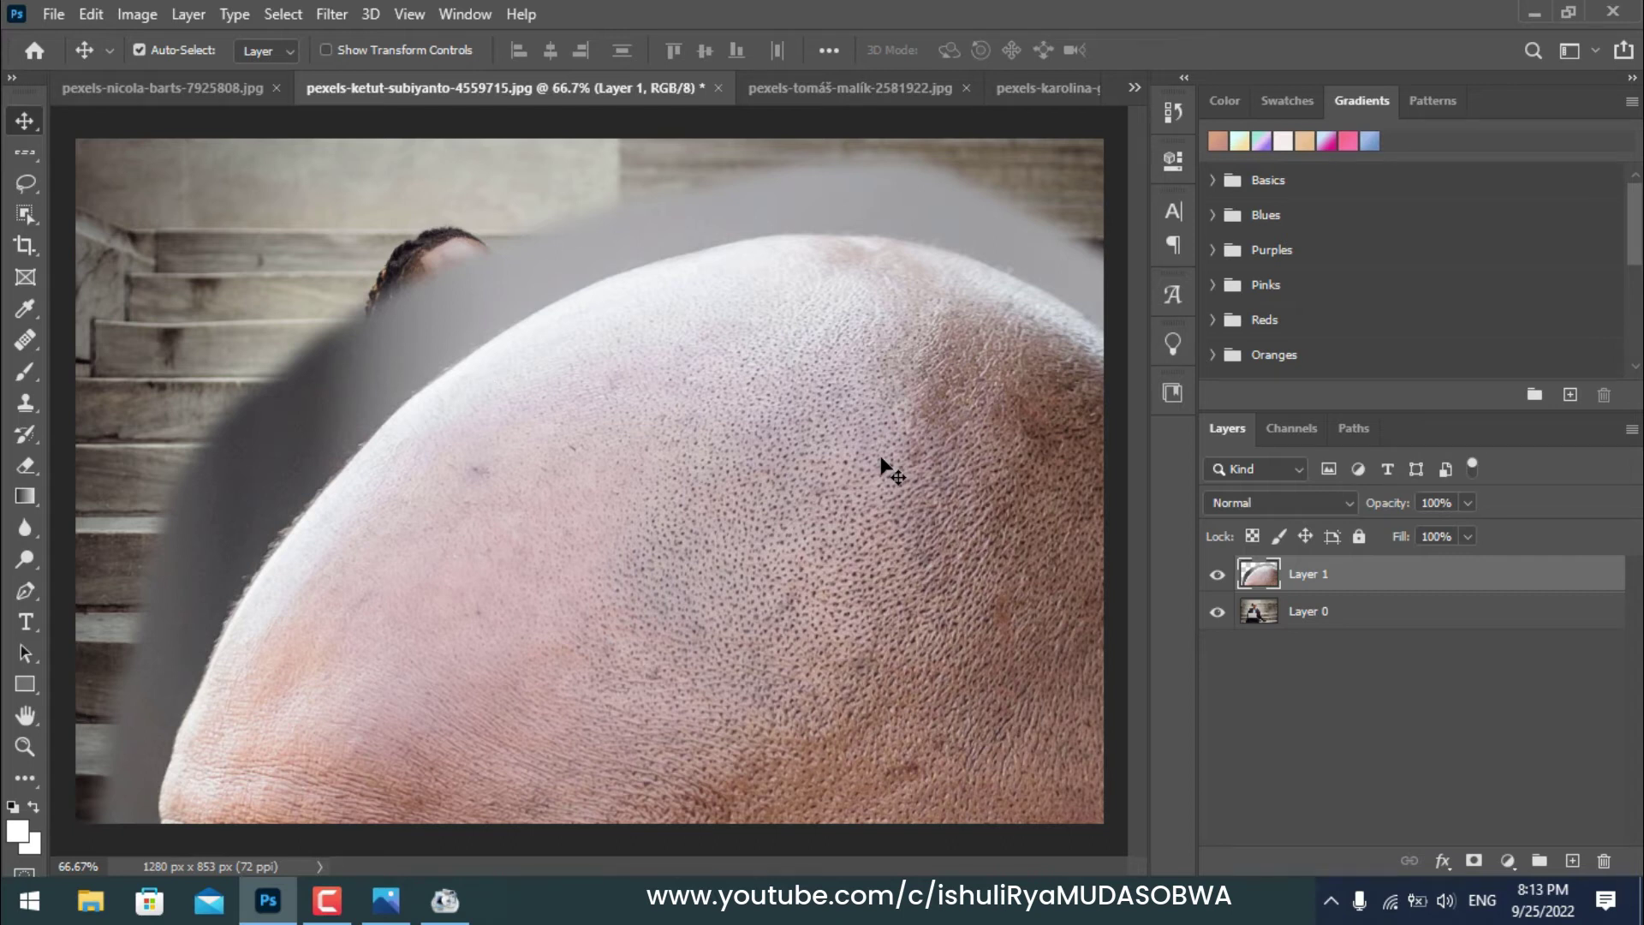
pyautogui.hotkey('ctrl', '-')
pyautogui.hotkey('ctrl', '-')
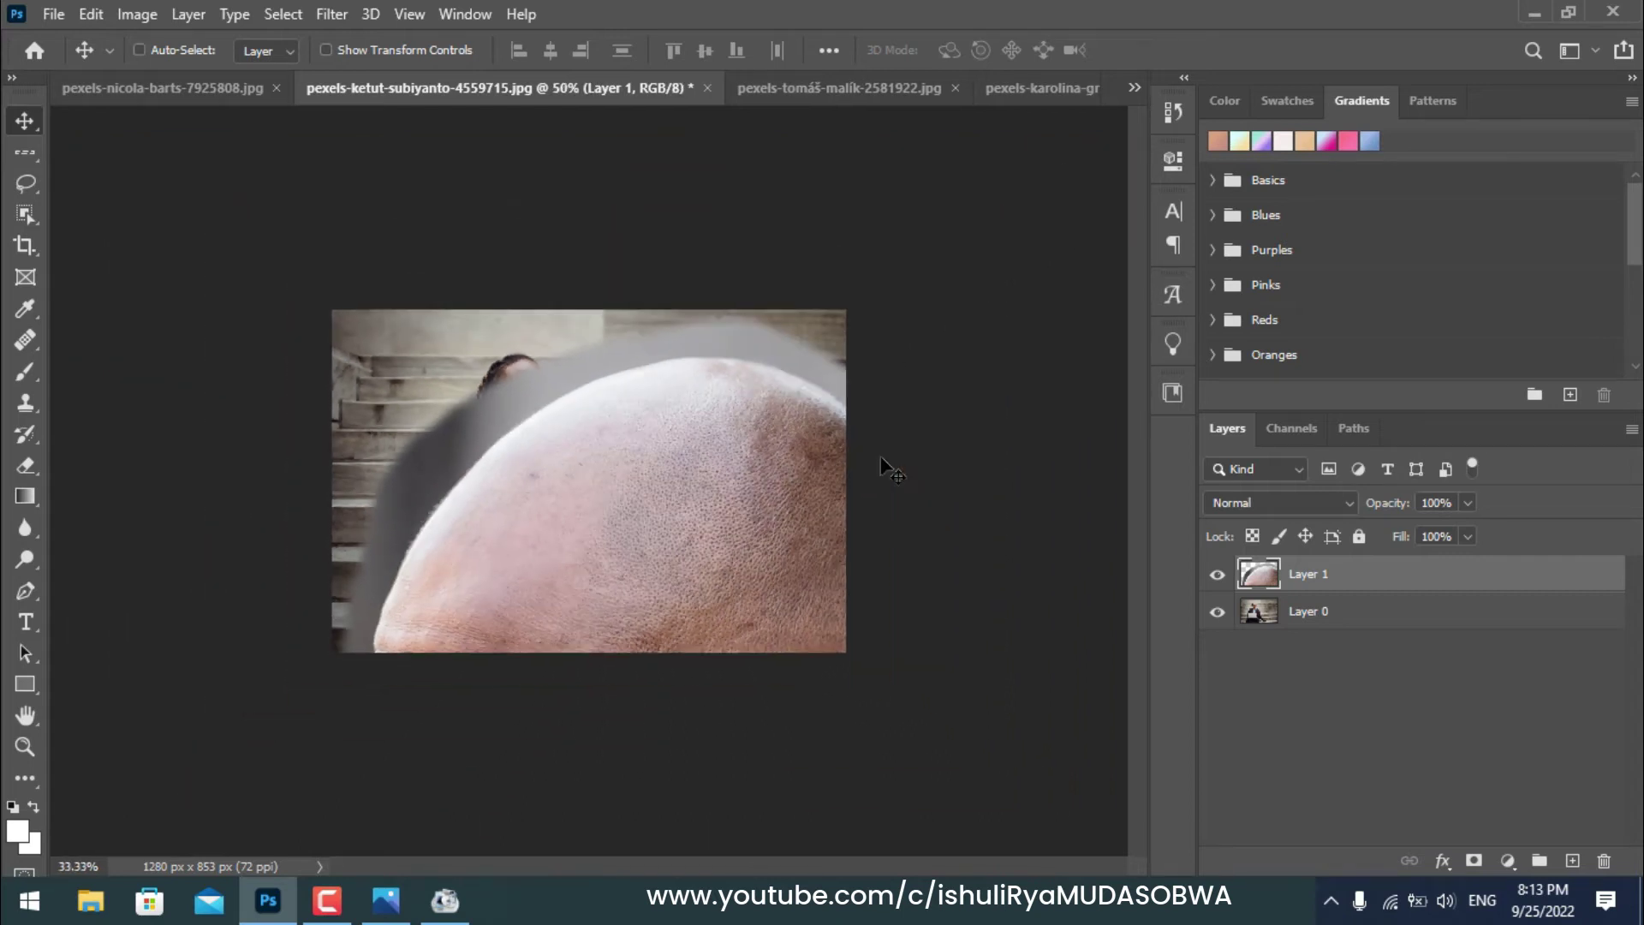
# - Scale Layer 1 down and position the man on the steps at the lower right
pyautogui.click(326, 50)
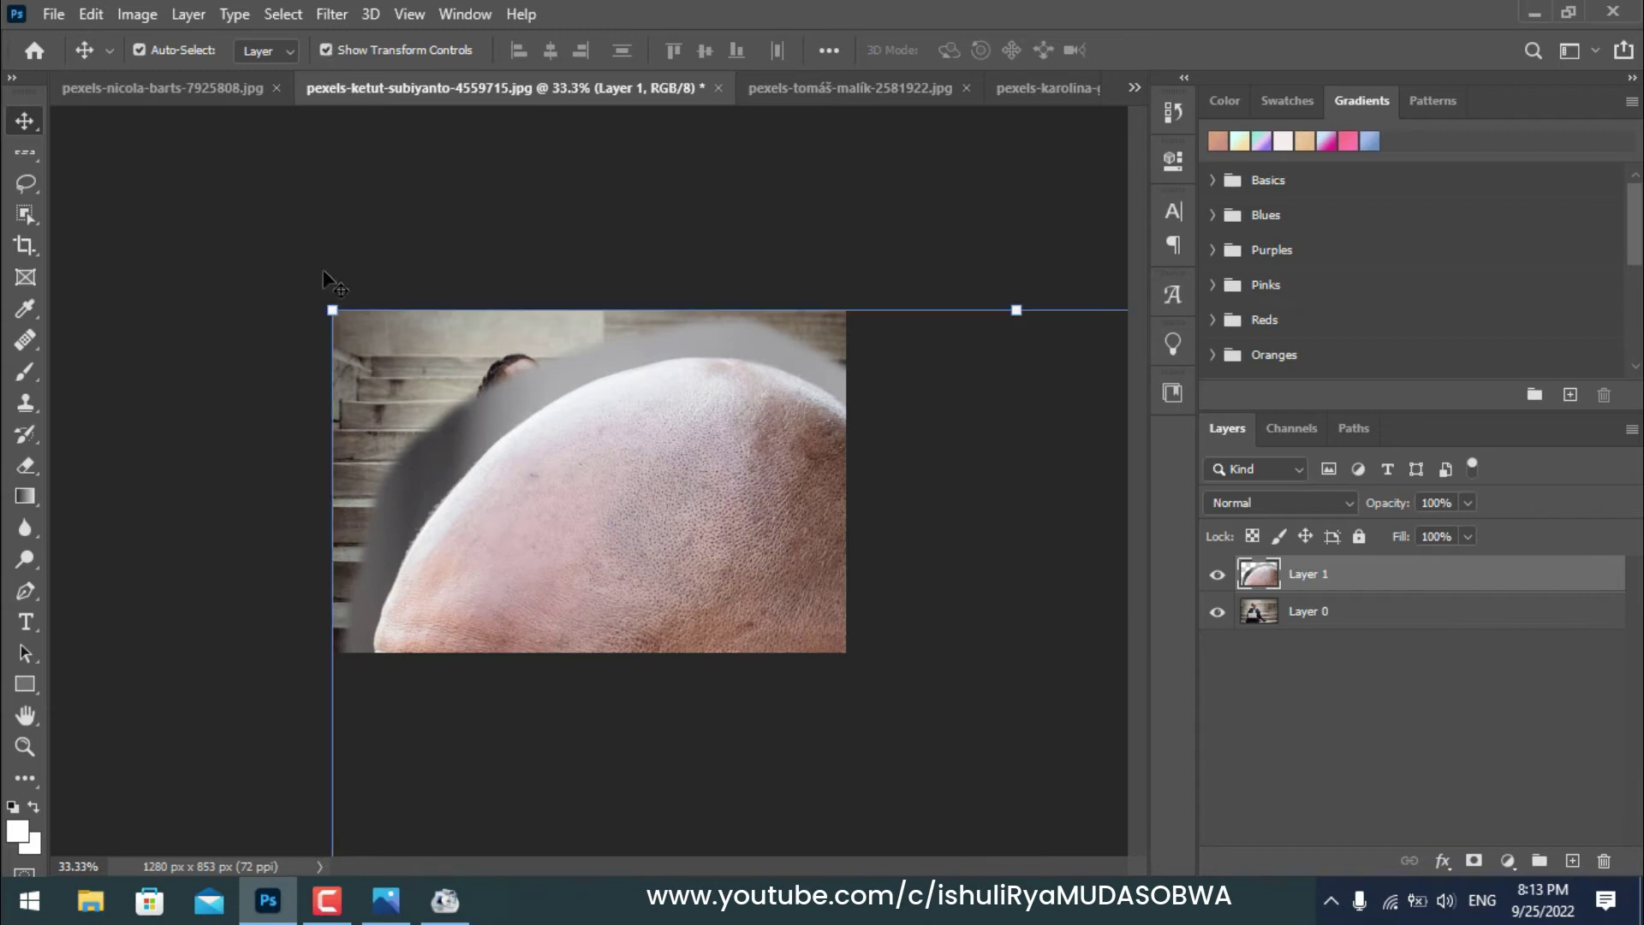
pyautogui.moveTo(711, 548); pyautogui.dragTo(973, 842)
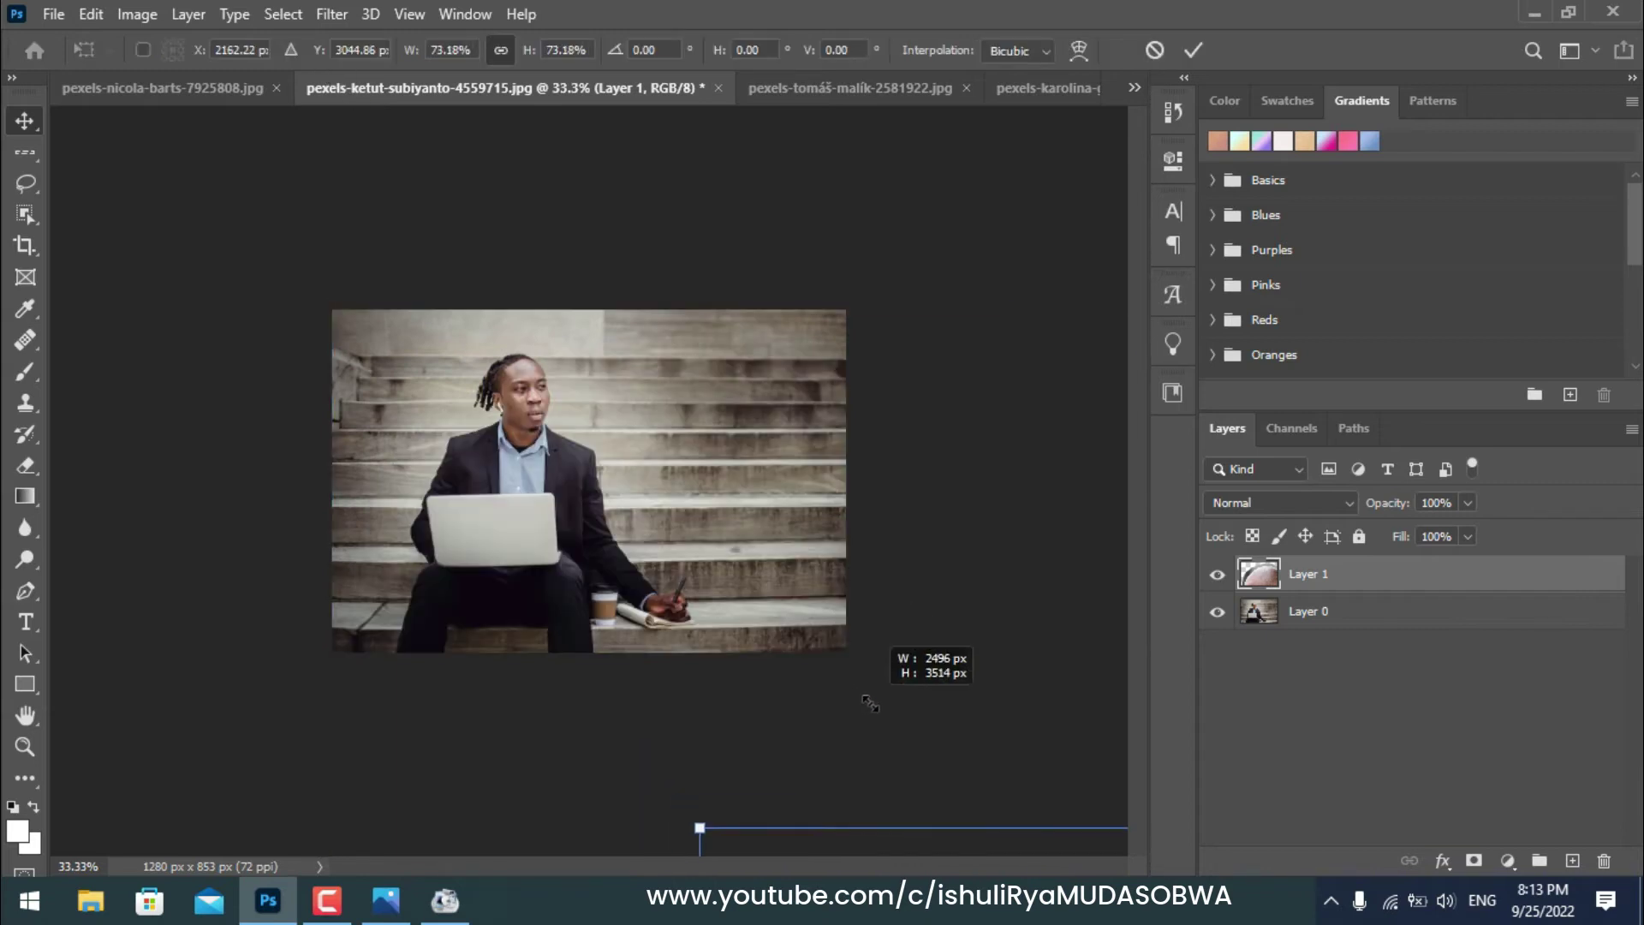
pyautogui.moveTo(574, 316); pyautogui.dragTo(528, 254)
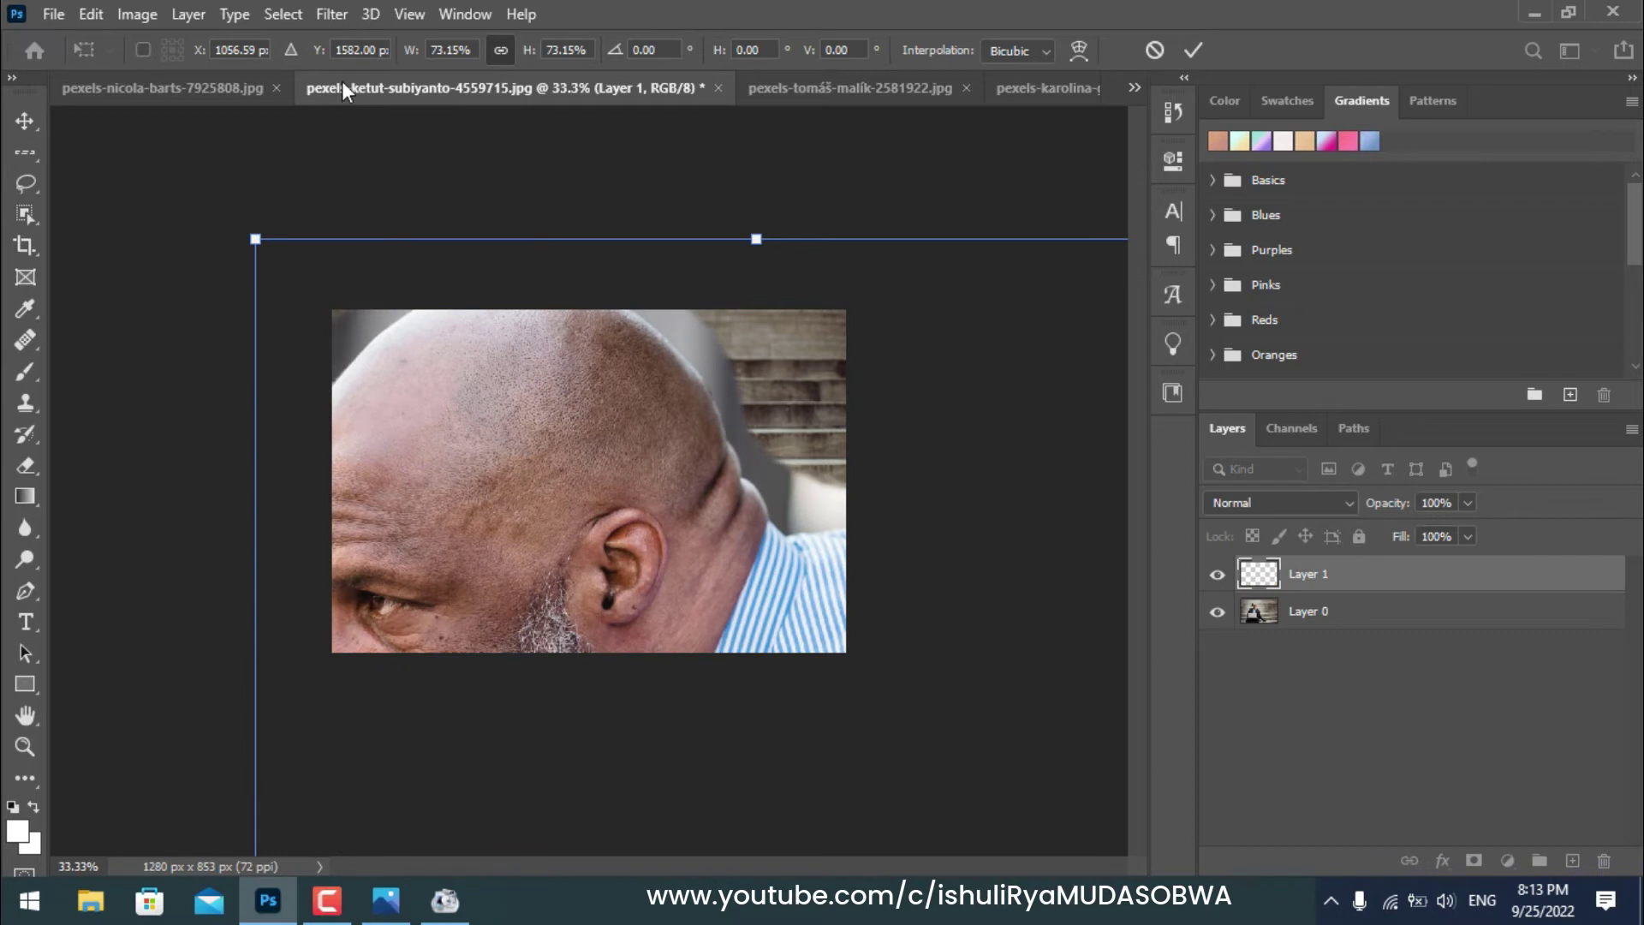
pyautogui.moveTo(256, 239); pyautogui.dragTo(973, 820)
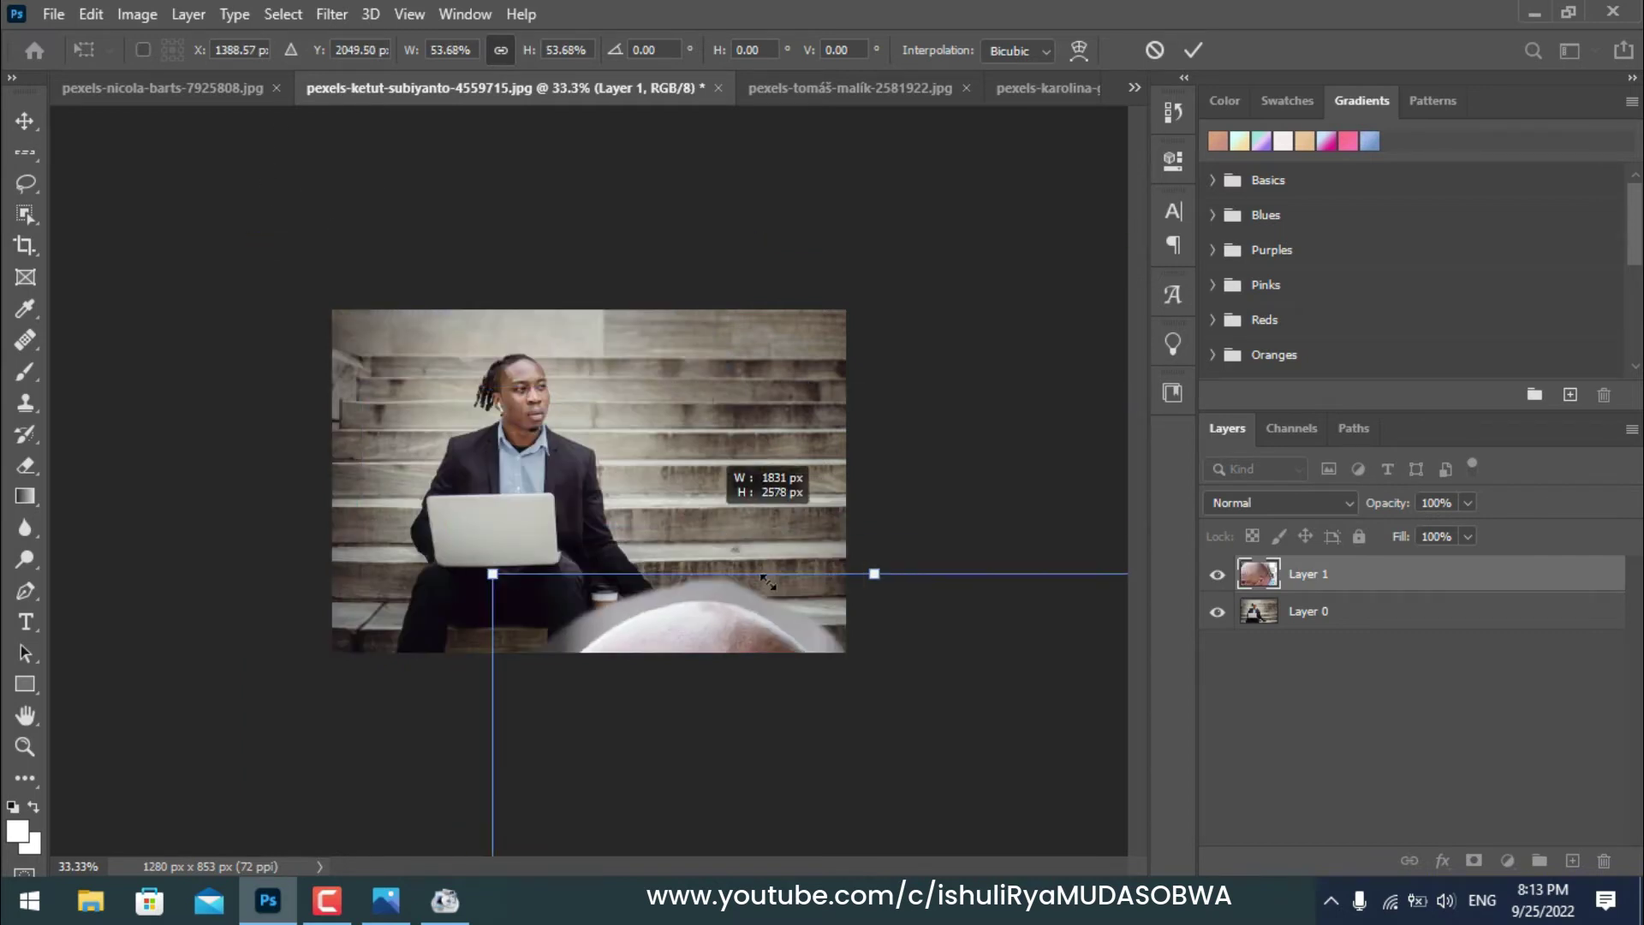
pyautogui.hotkey('ctrl', '-')
pyautogui.hotkey('ctrl', '-')
pyautogui.hotkey('ctrl', '-')
pyautogui.moveTo(648, 404); pyautogui.dragTo(651, 507)
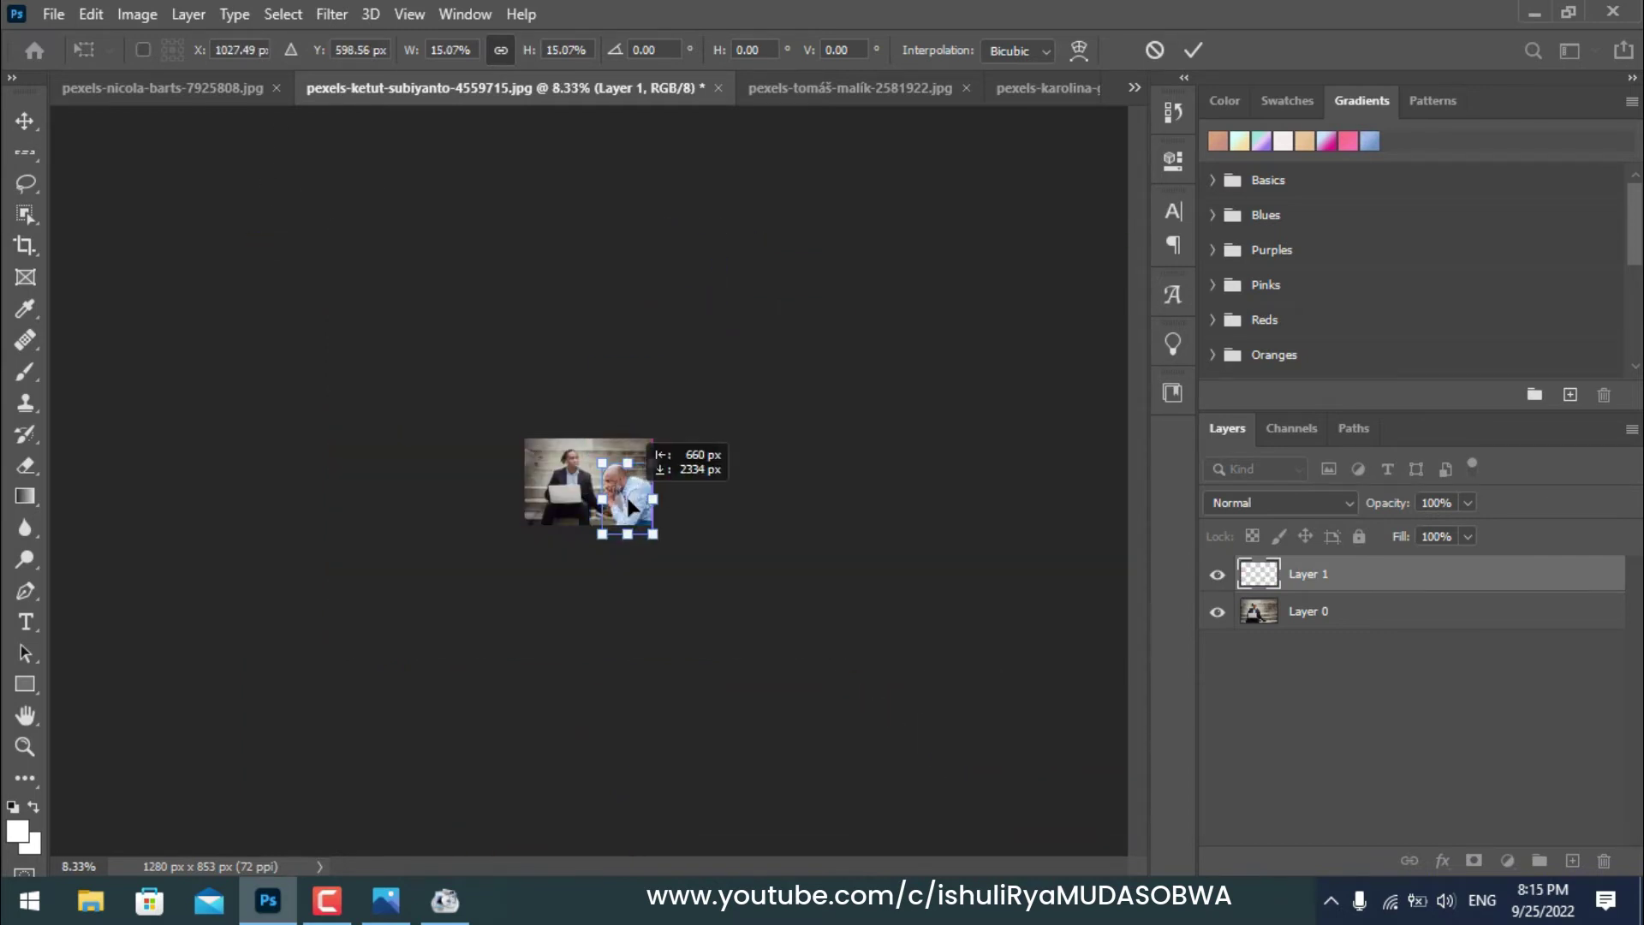
pyautogui.hotkey('ctrl', '+')
pyautogui.hotkey('ctrl', '+')
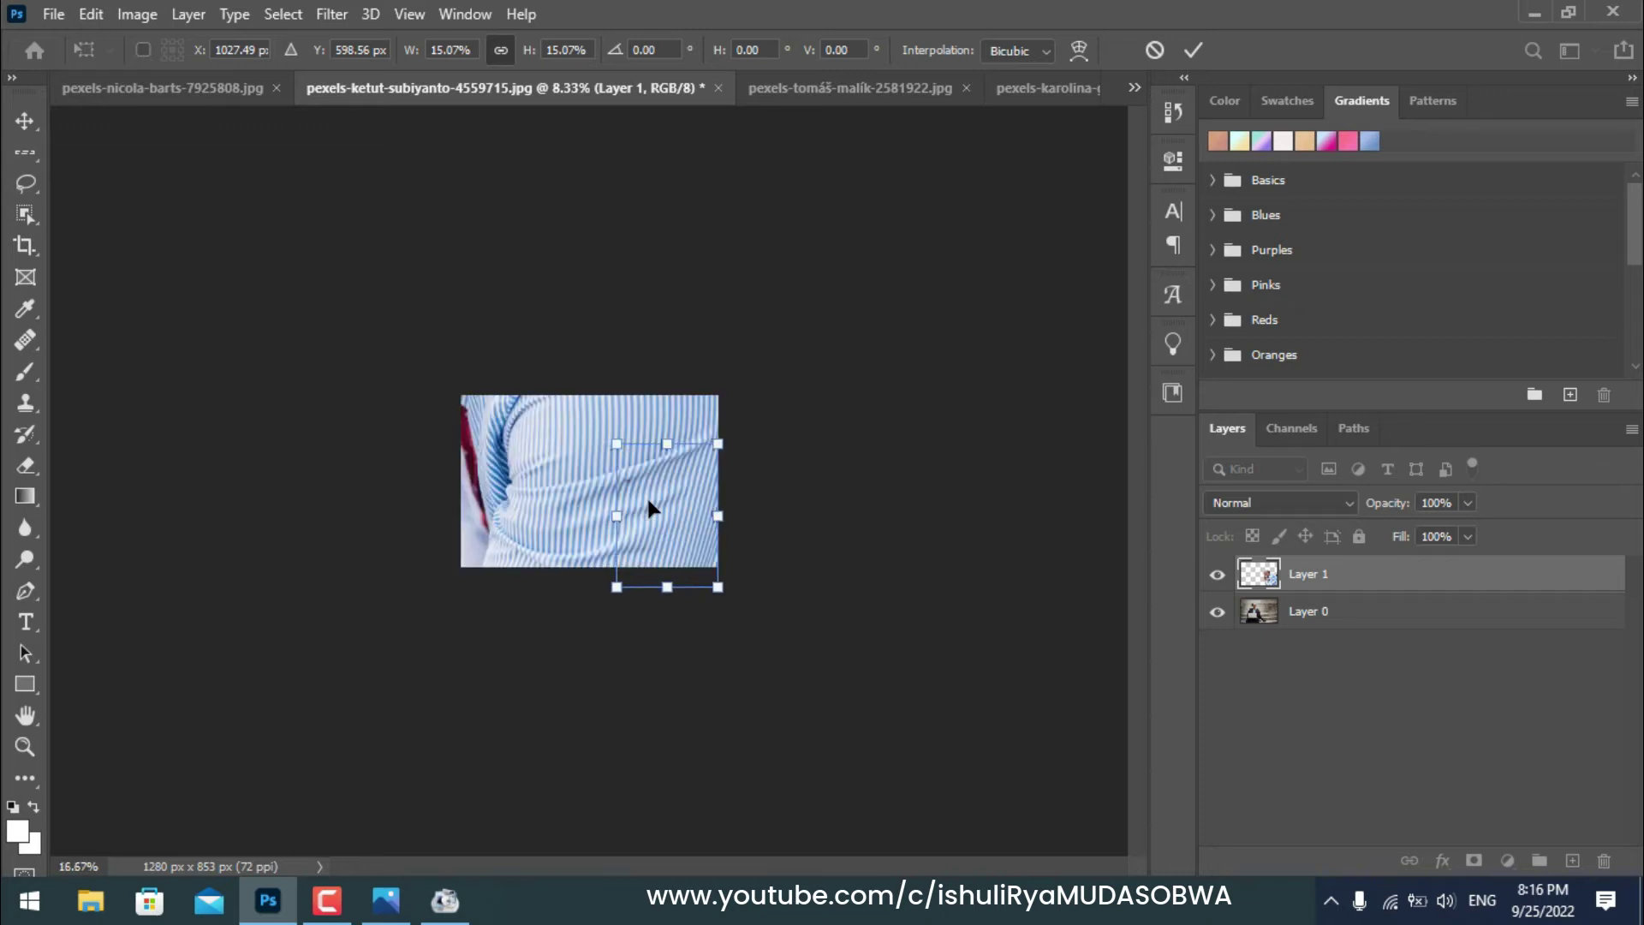
pyautogui.hotkey('ctrl', '+')
pyautogui.hotkey('ctrl', '+')
pyautogui.hotkey('ctrl', '+')
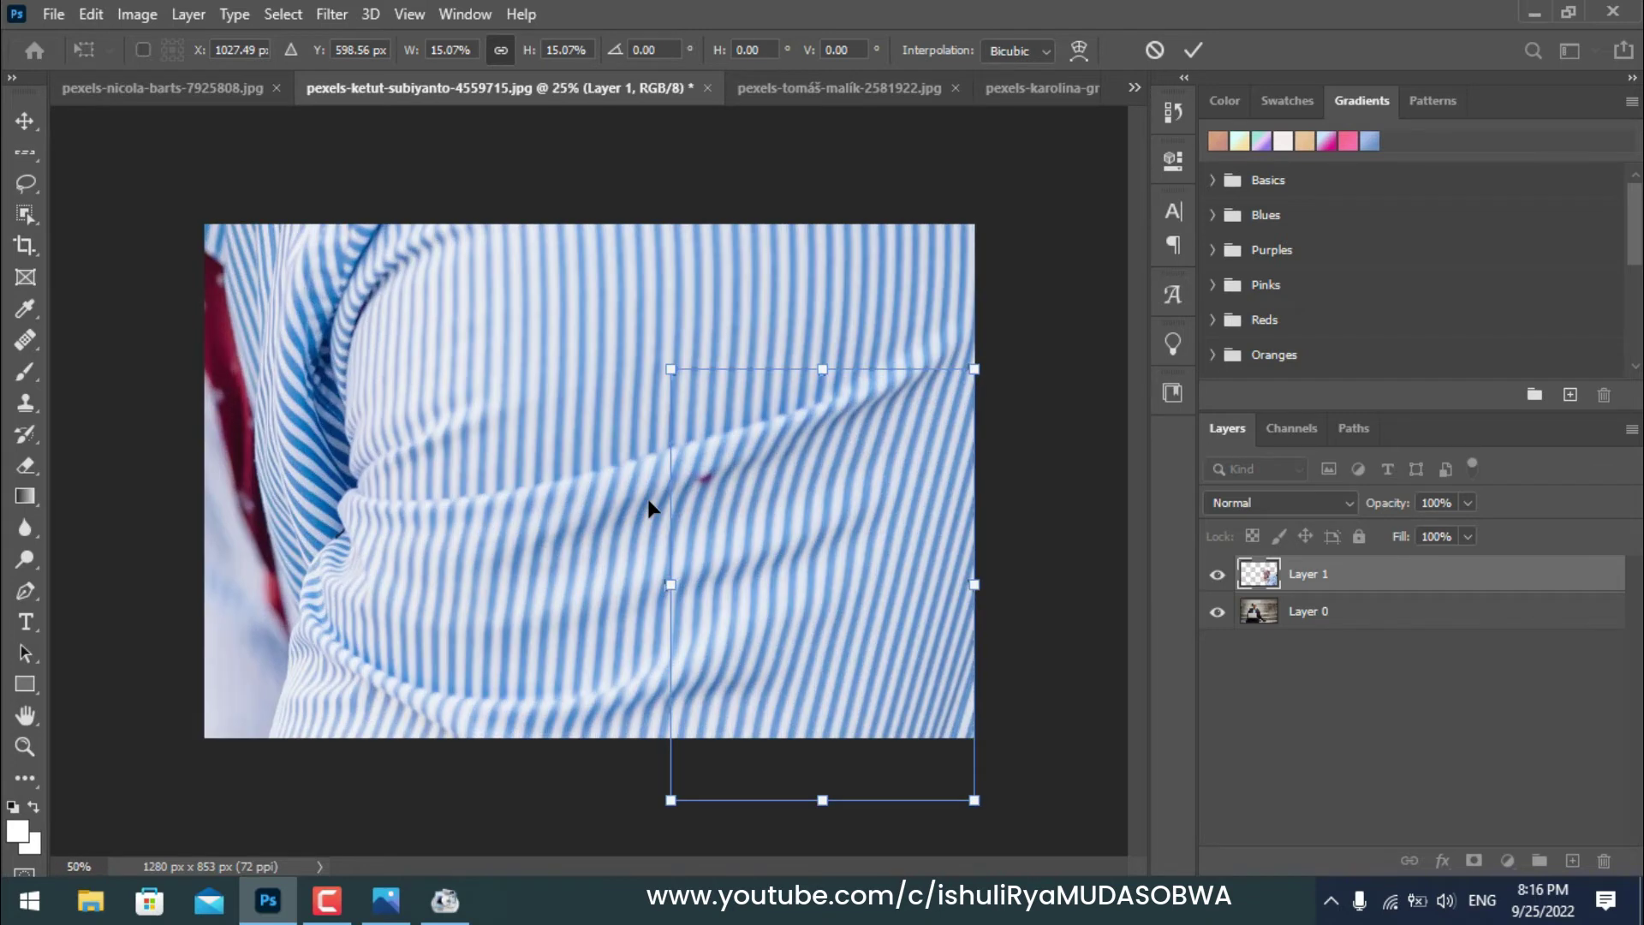
pyautogui.moveTo(859, 578); pyautogui.dragTo(874, 515)
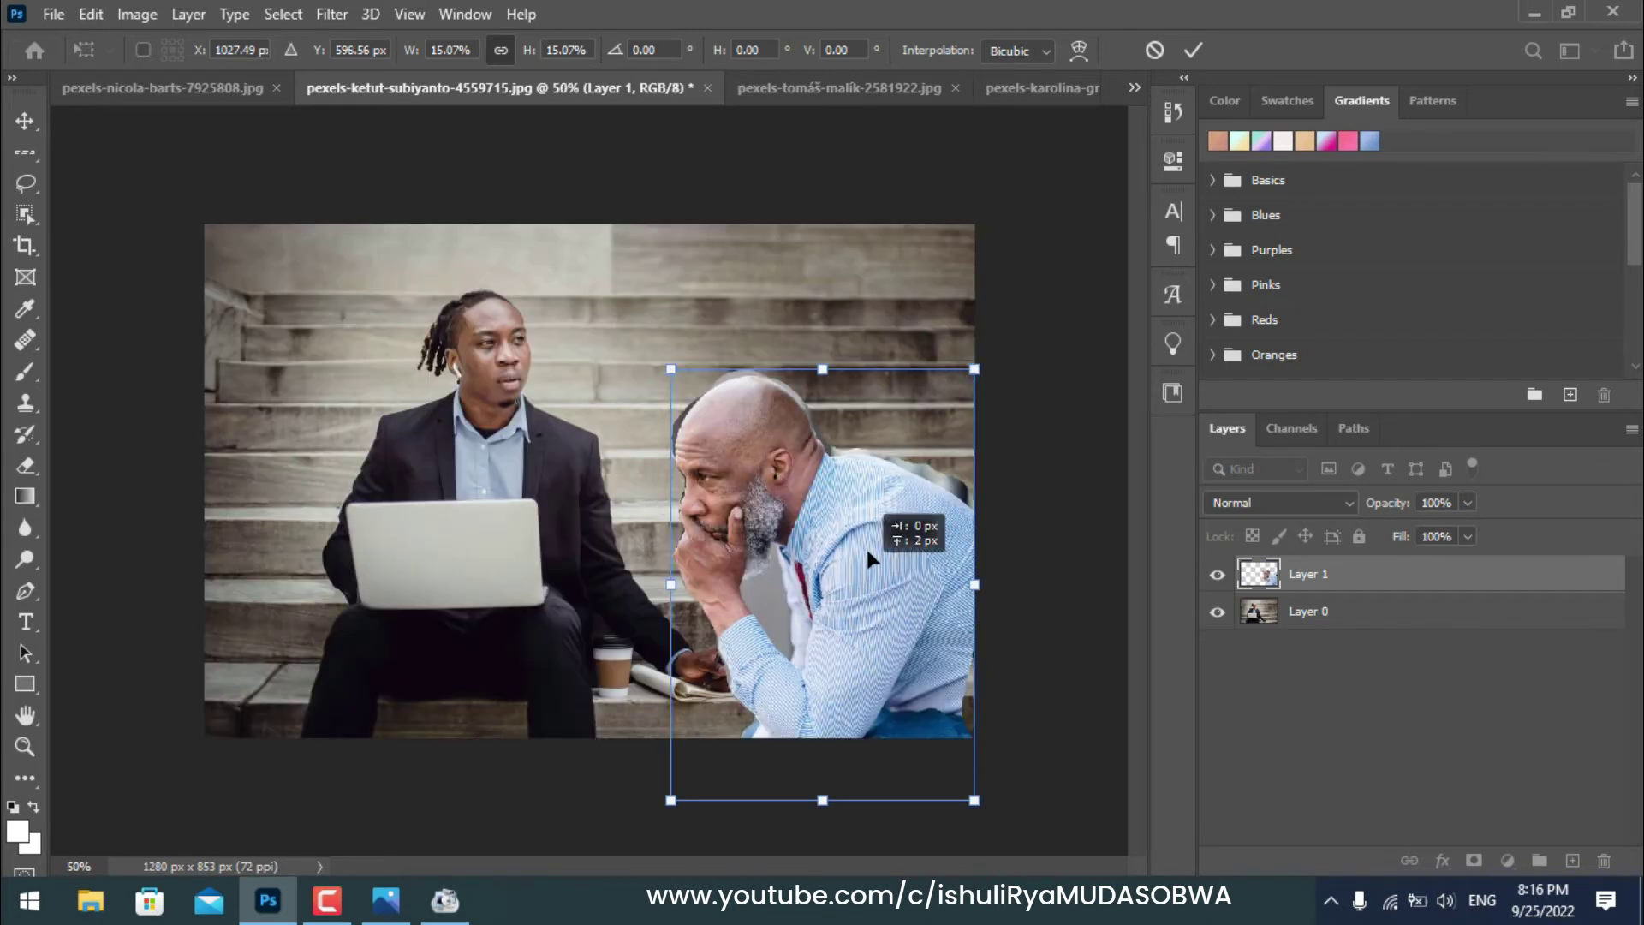
pyautogui.click(210, 89)
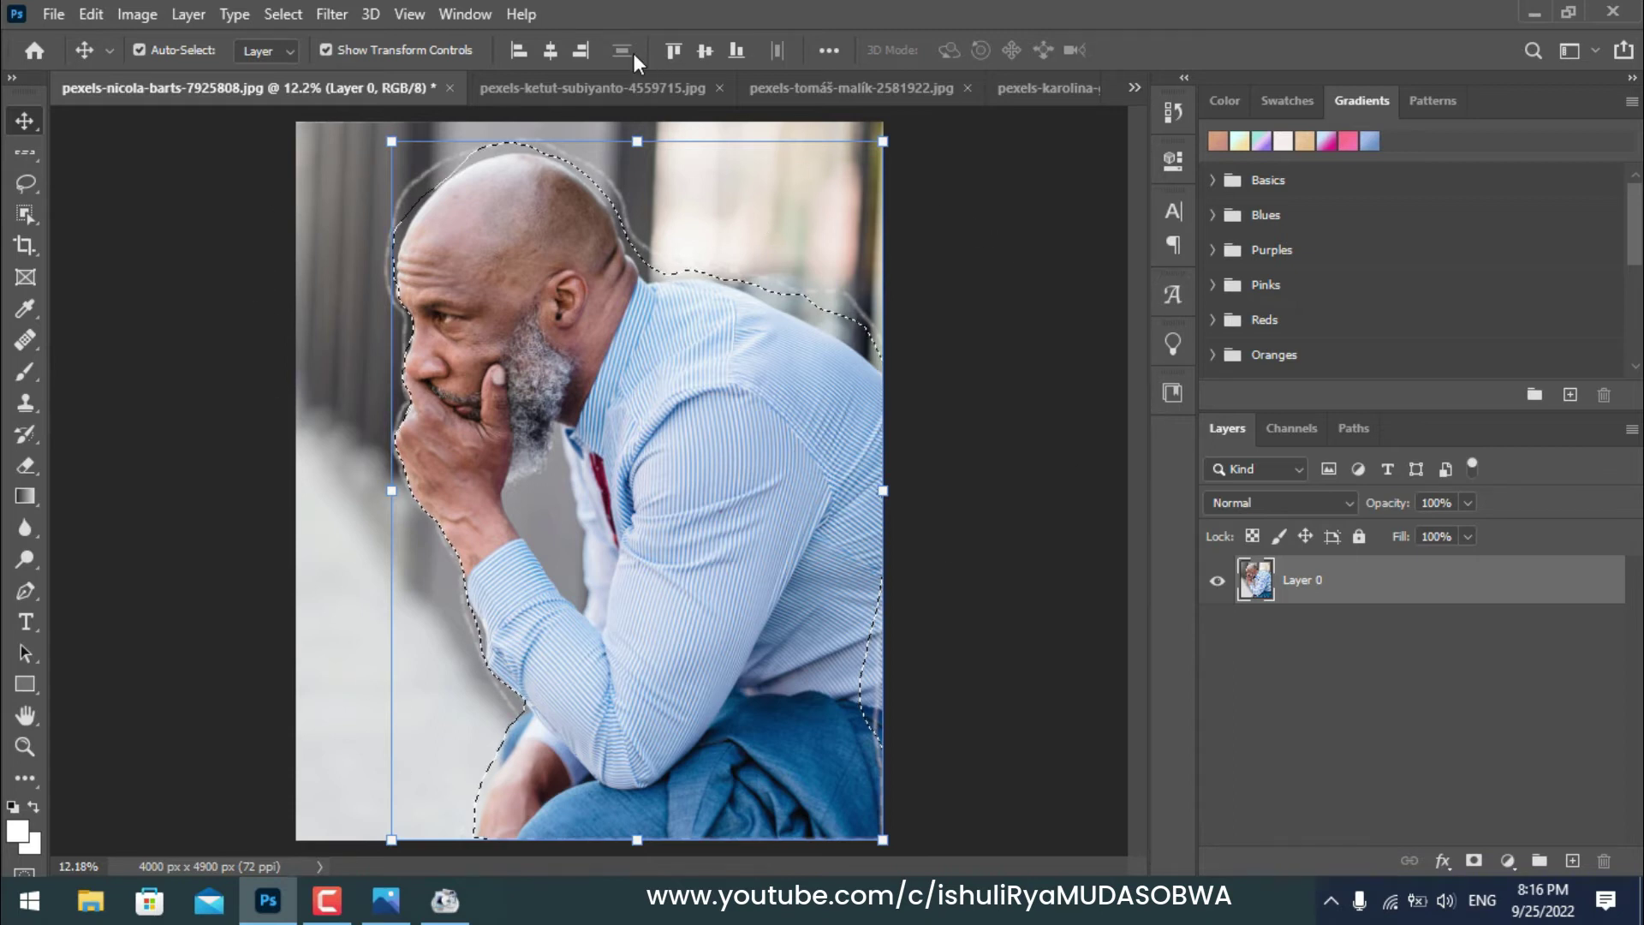
# - Review the stairs composite, then show the lasso tool variants on the seated-man photo
pyautogui.click(578, 84)
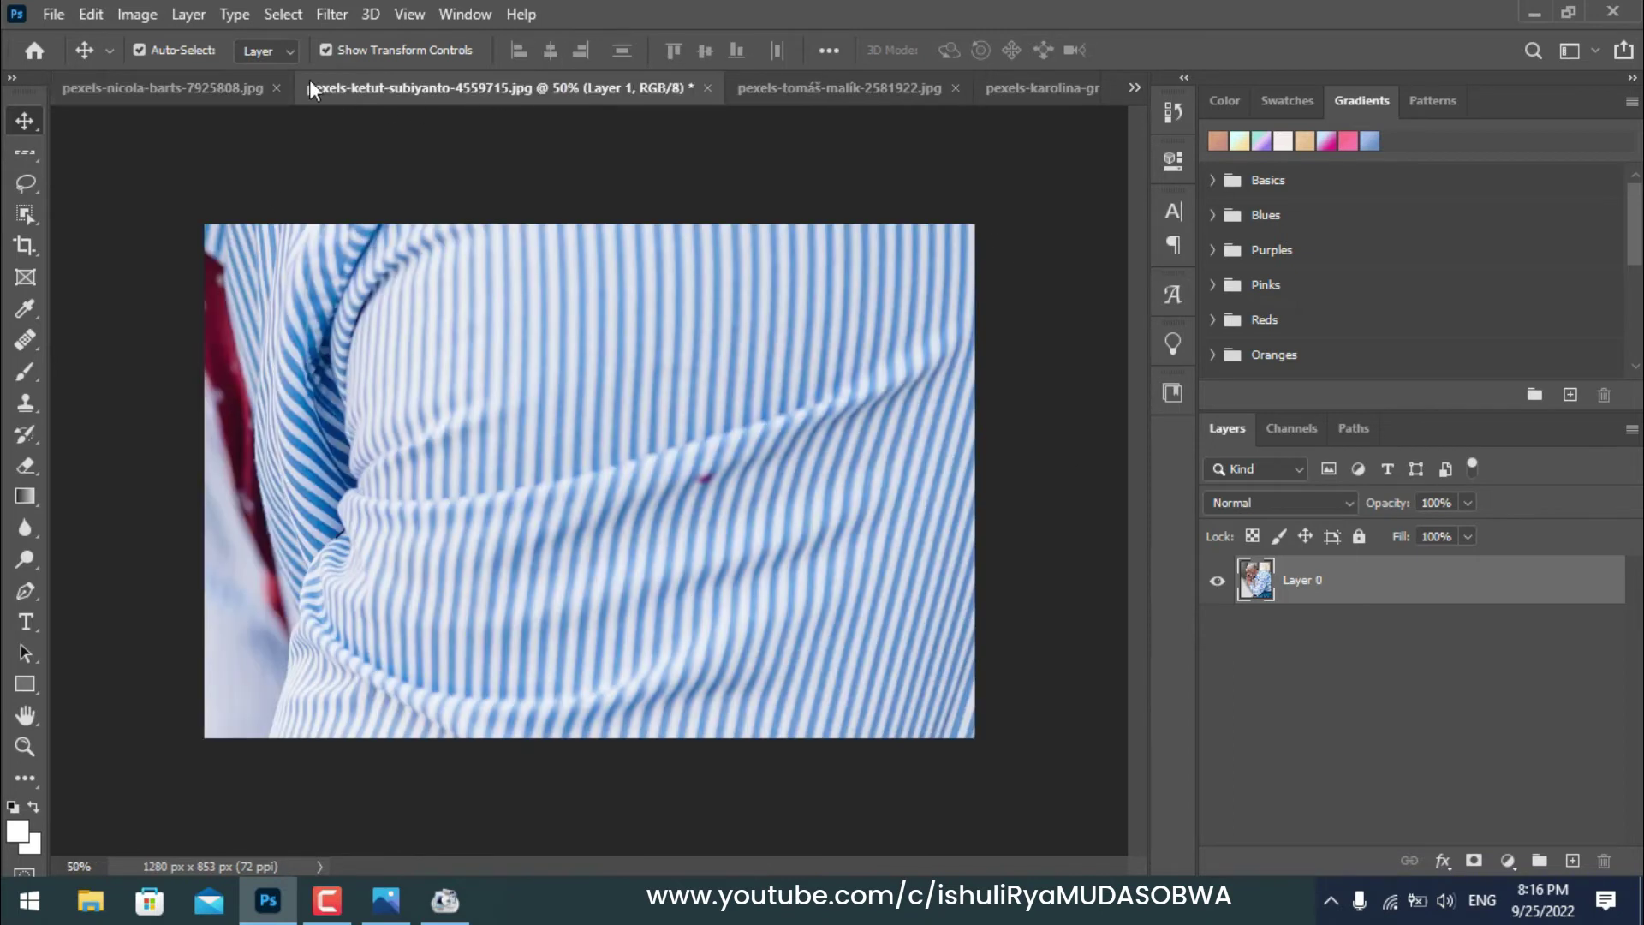
pyautogui.click(243, 87)
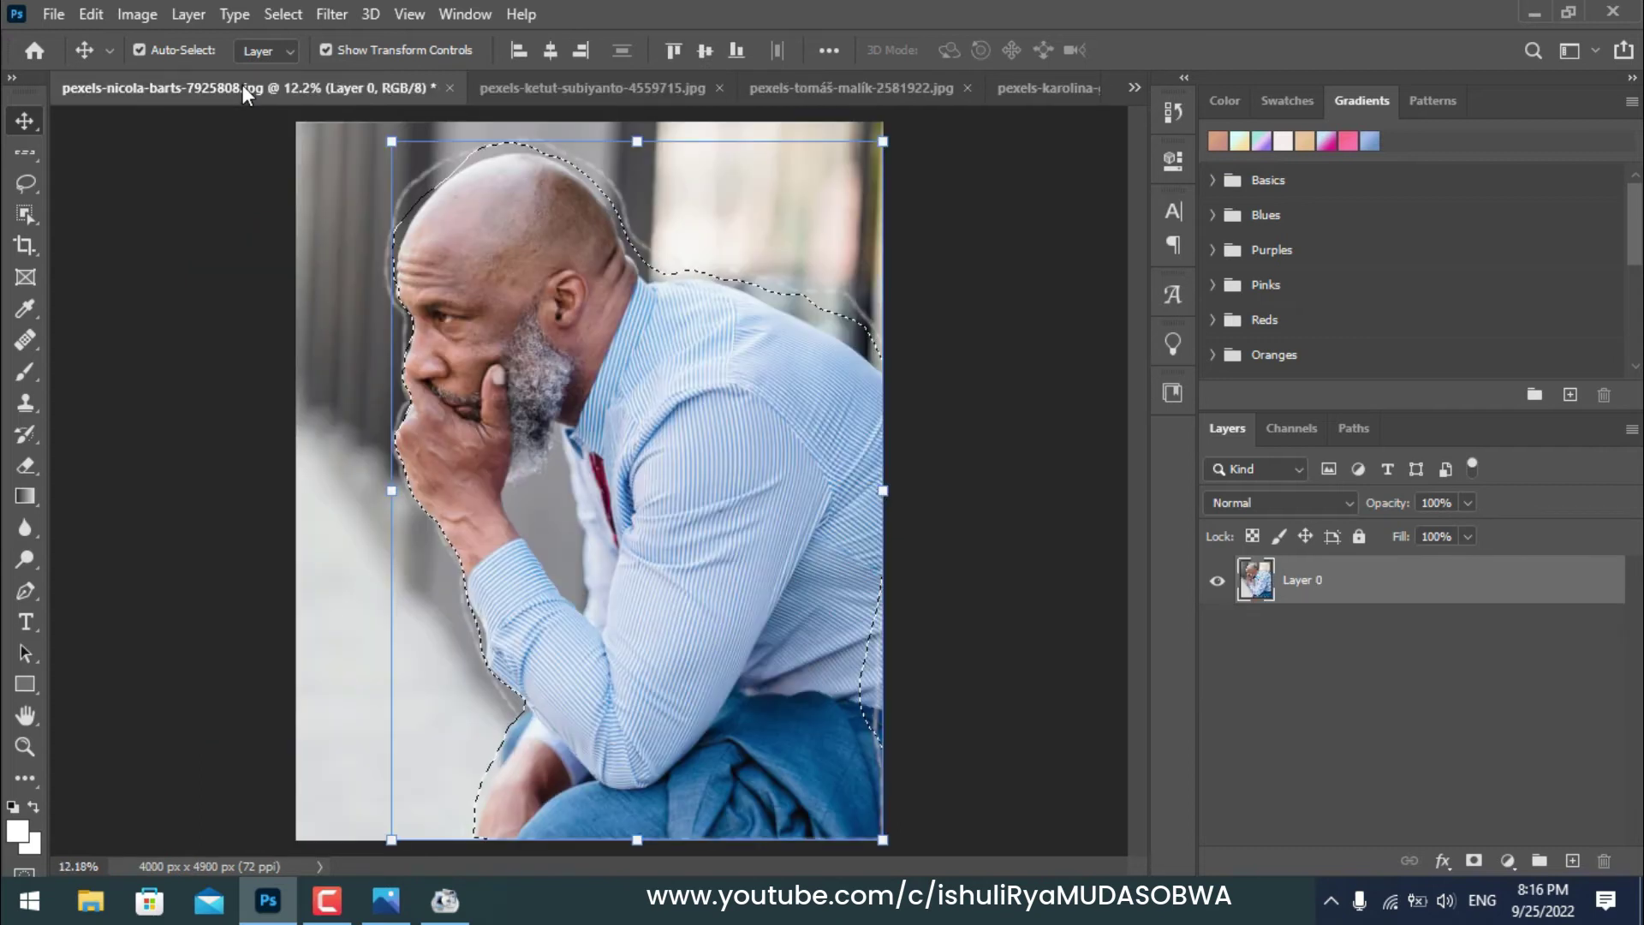
pyautogui.click(24, 184)
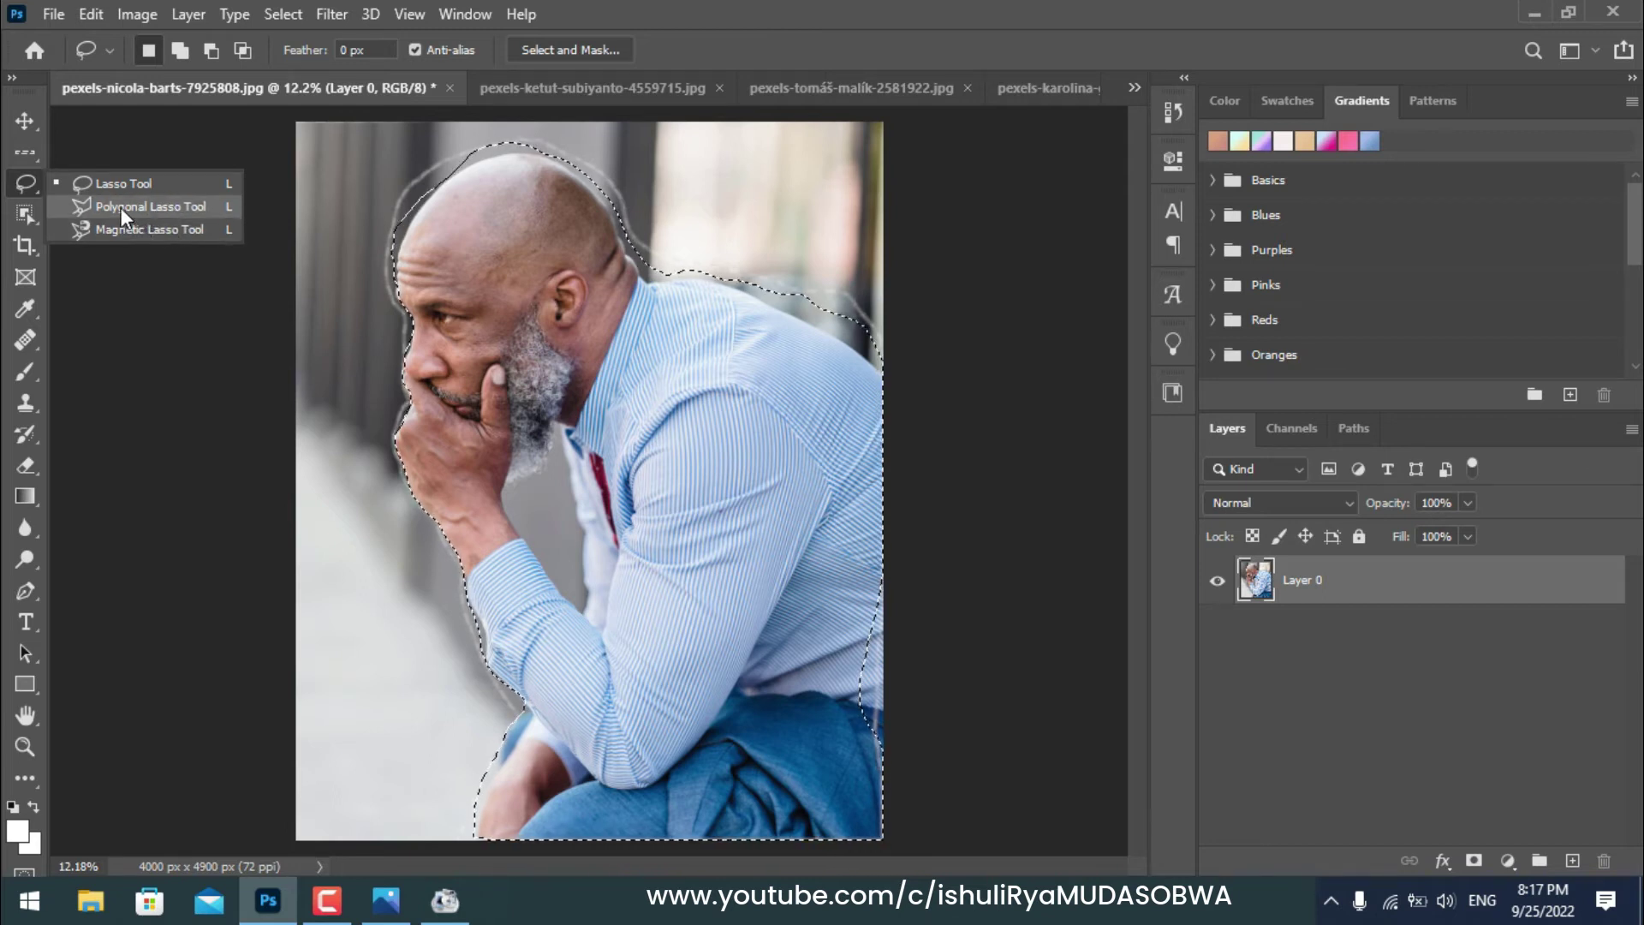
# - Select Polygonal Lasso, close the striped-shirt image, and zoom into the grass-roofed house photo
pyautogui.click(121, 207)
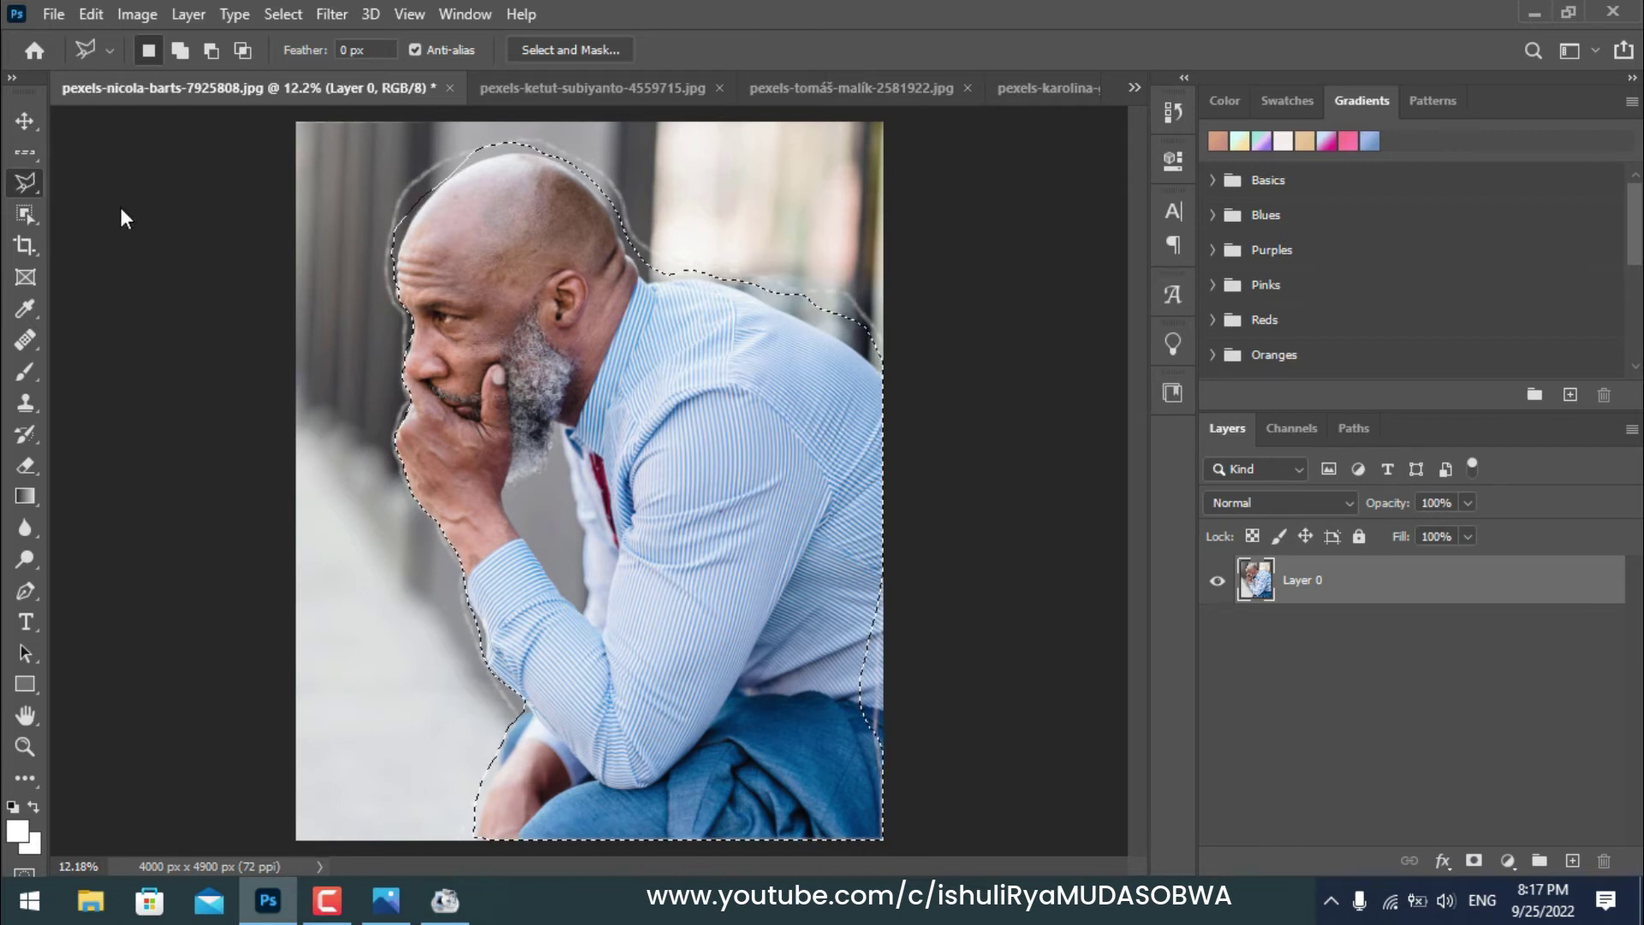
pyautogui.click(594, 87)
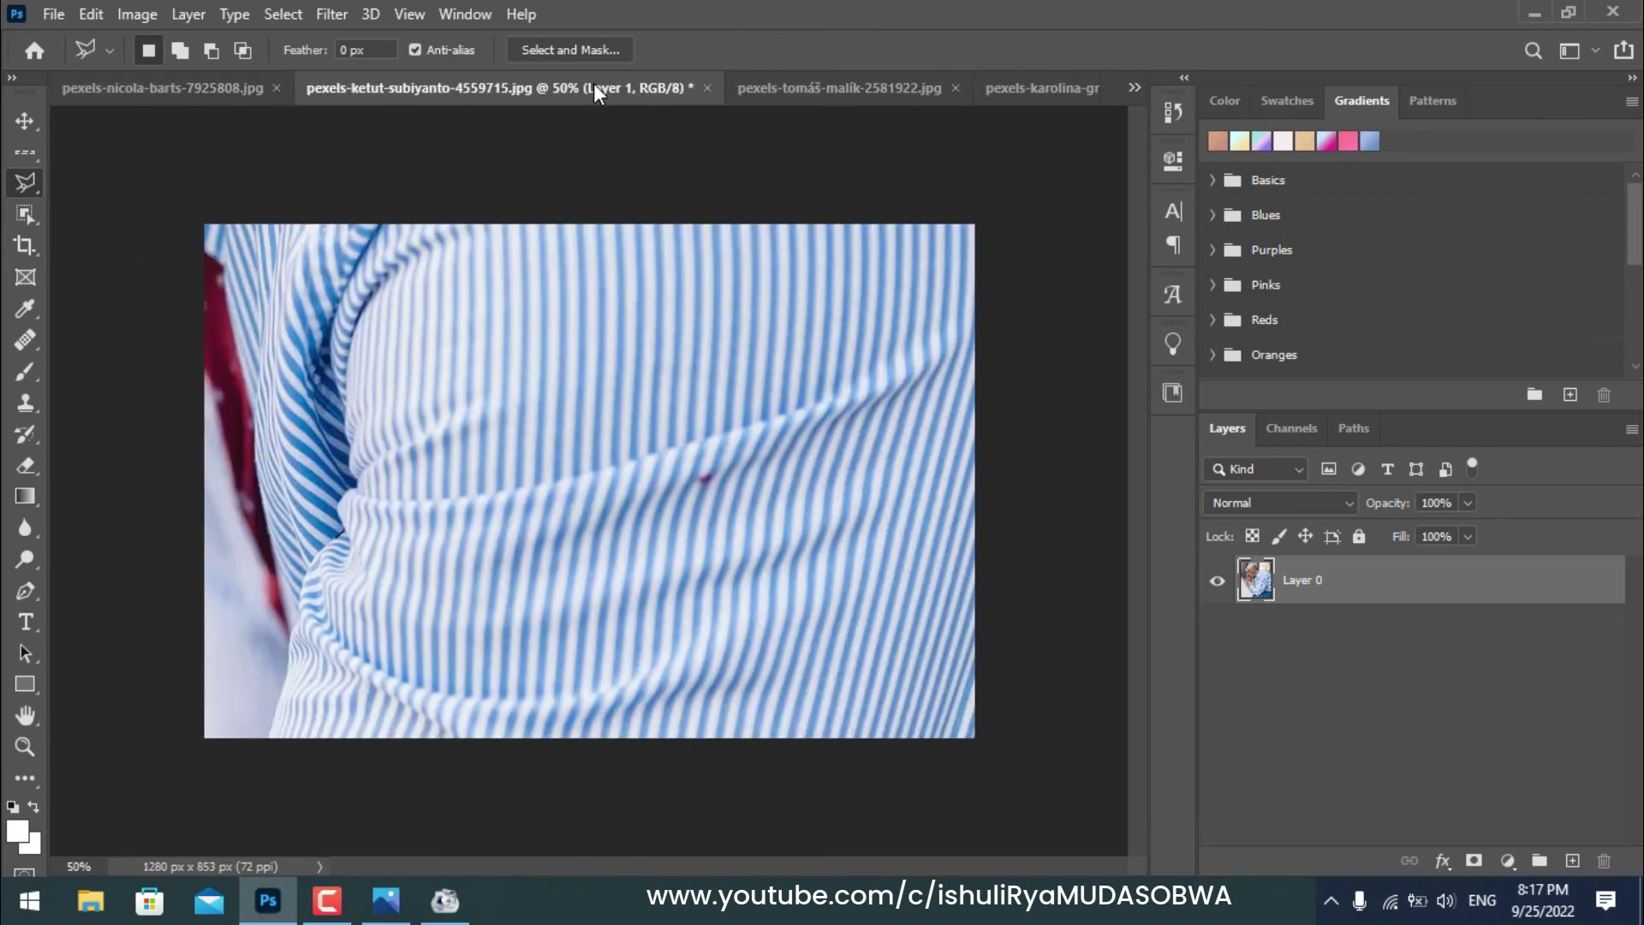
pyautogui.hotkey('ctrl', 'w')
pyautogui.scroll(2, 685, 361)
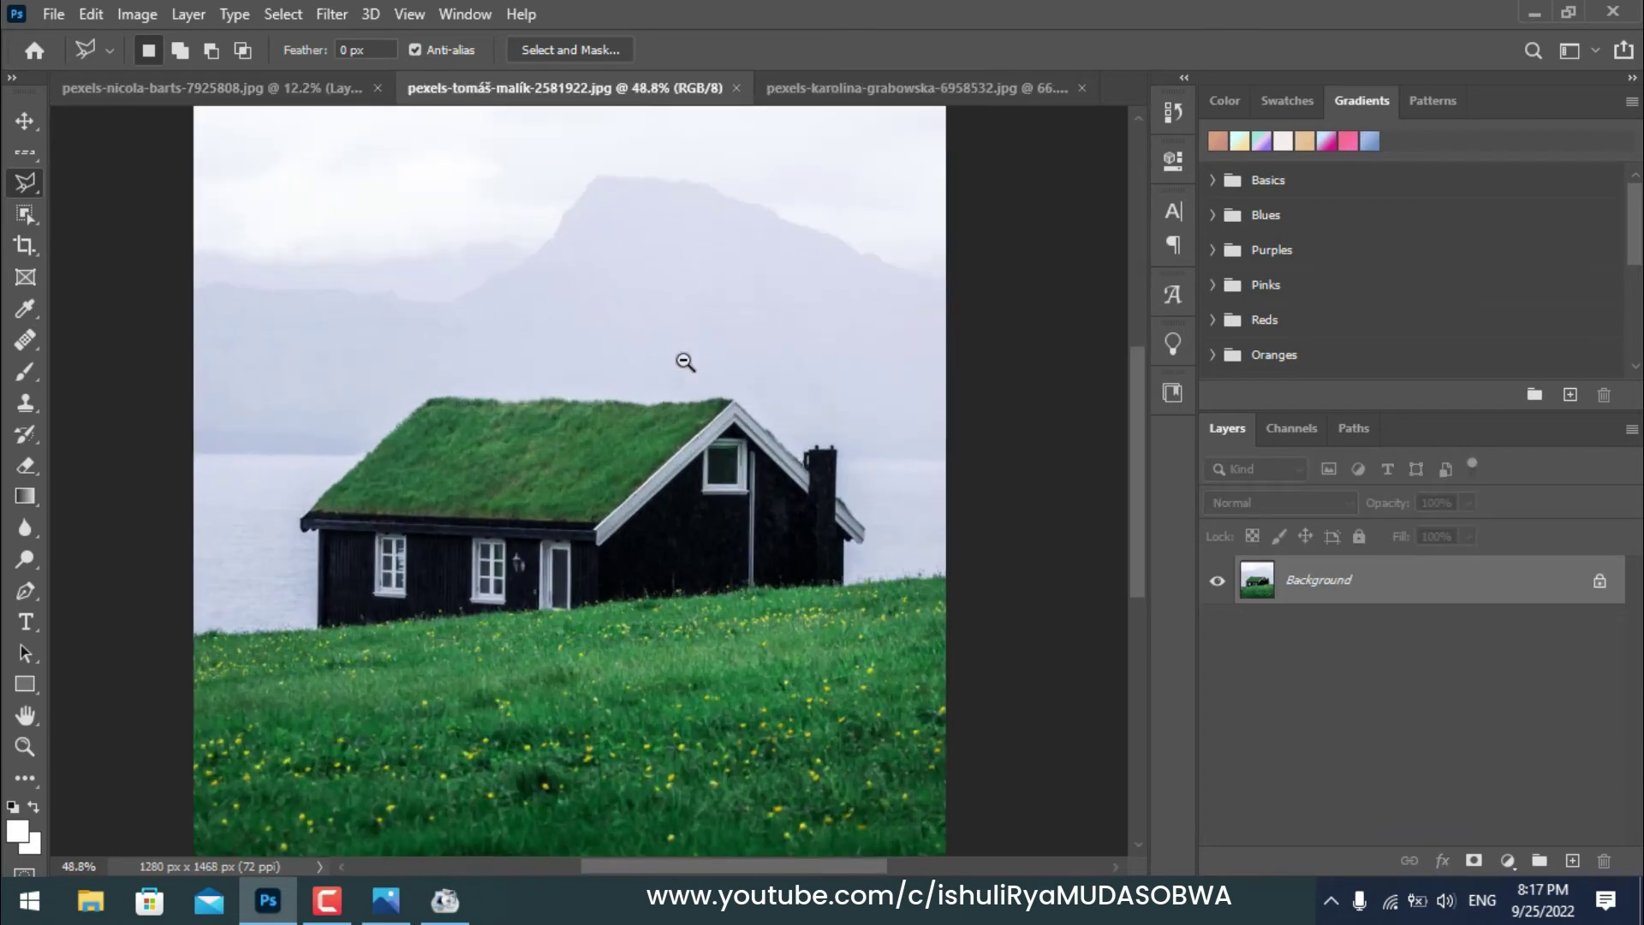
pyautogui.scroll(1, 685, 361)
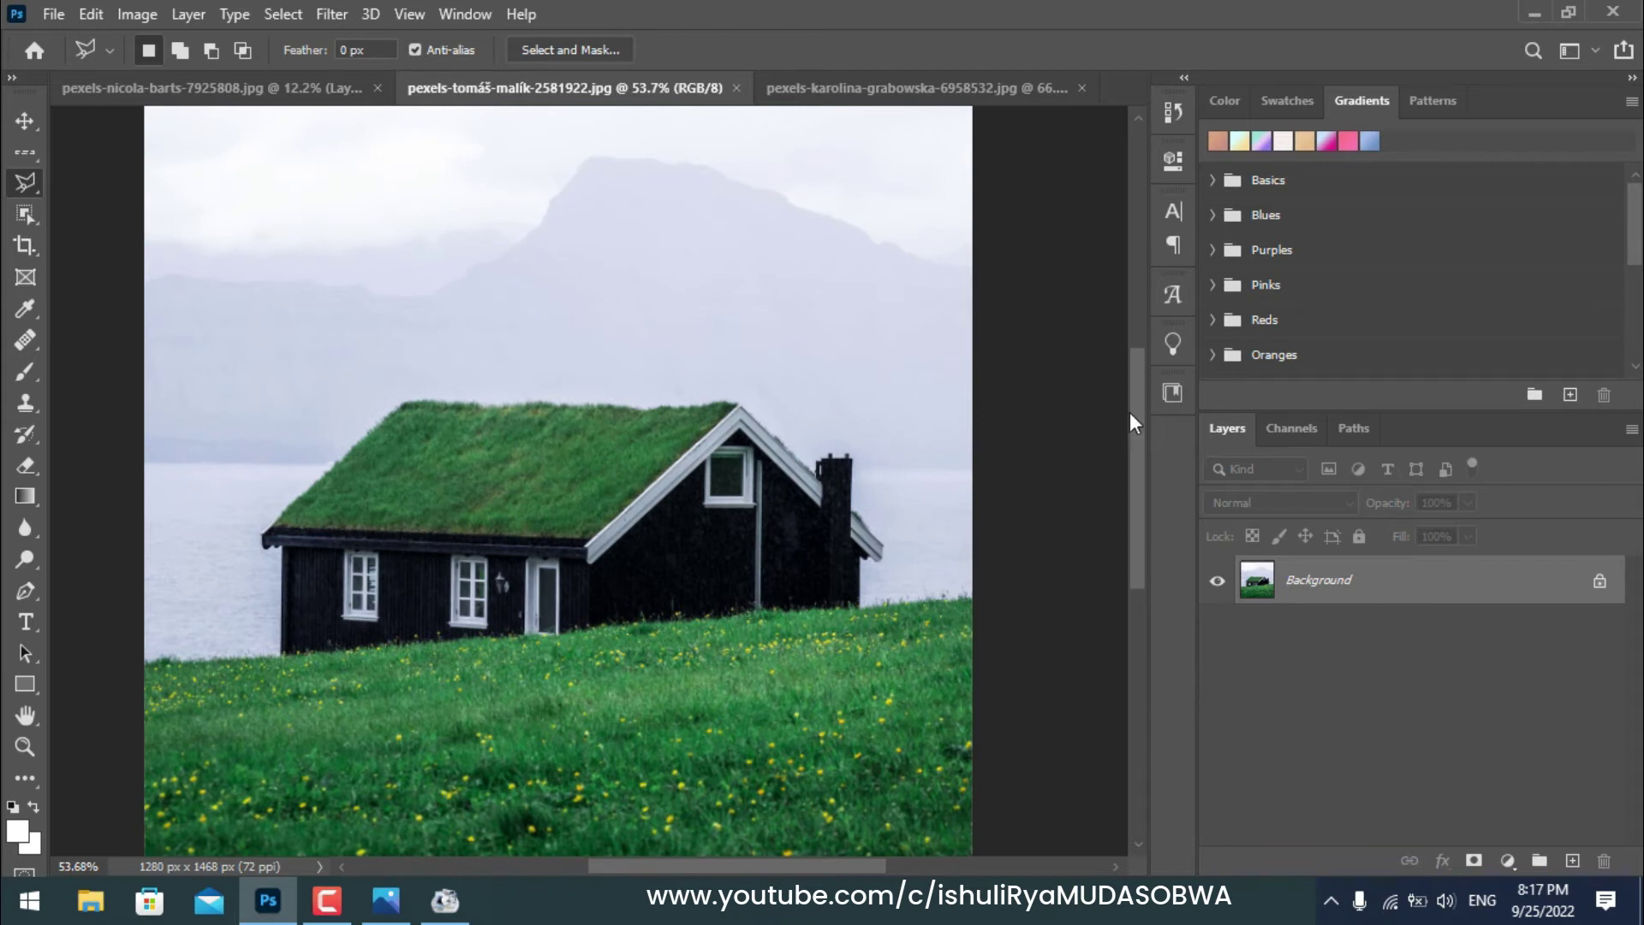
pyautogui.moveTo(1130, 414); pyautogui.dragTo(1128, 443)
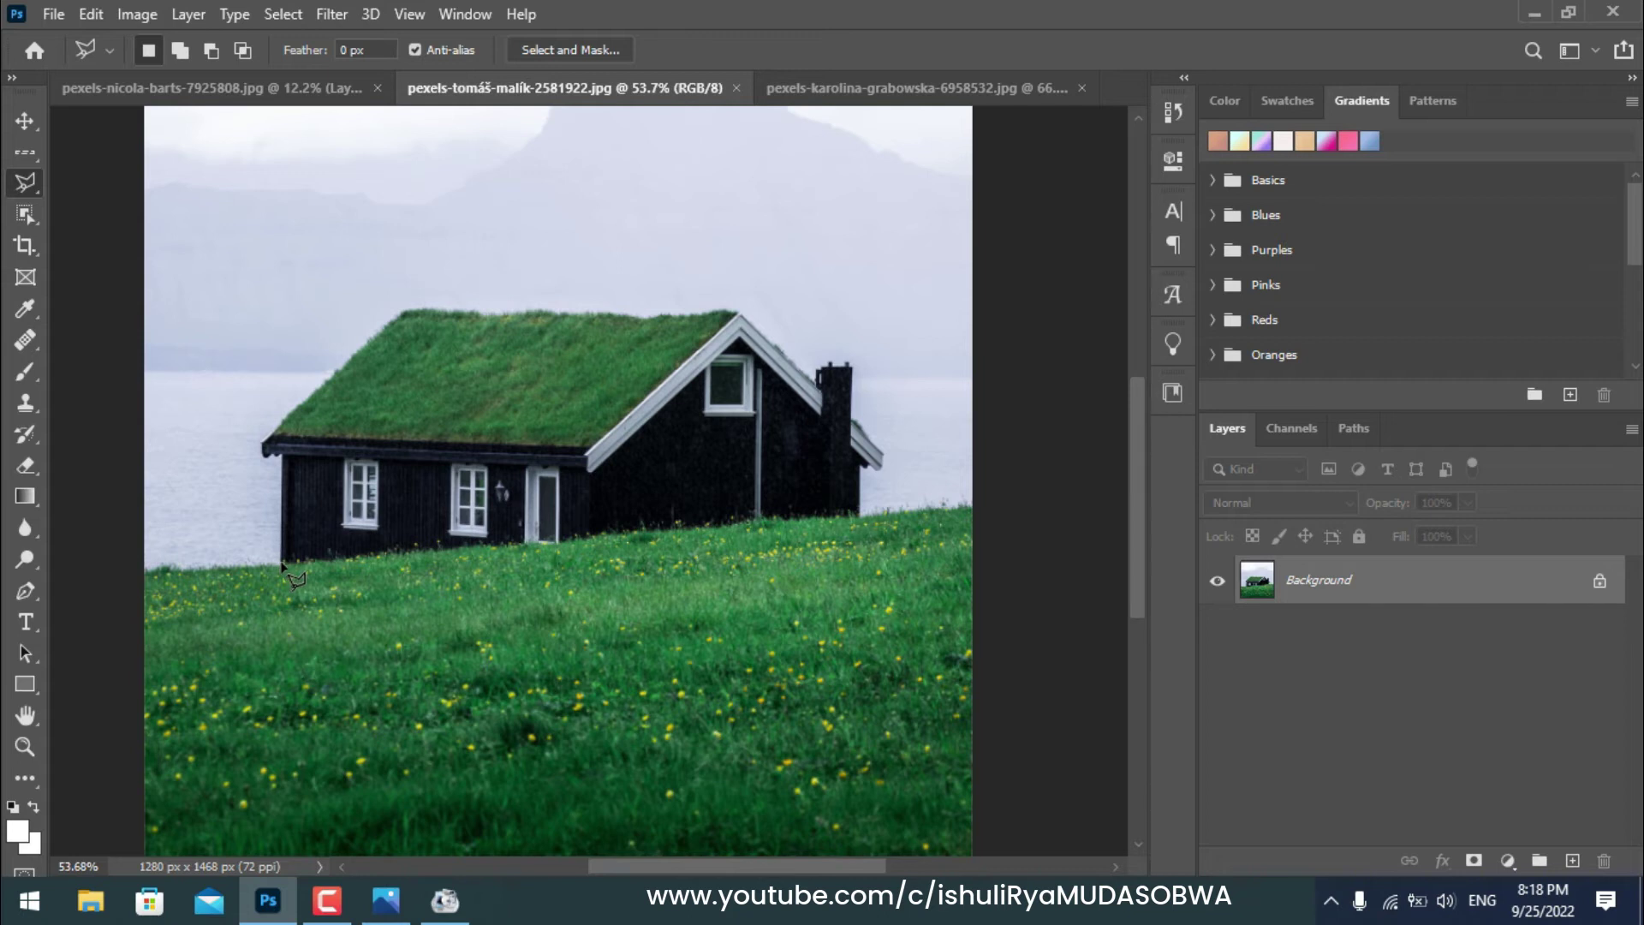
# - Outline the house along its left wall, roof corner and grass line, closing at the start
pyautogui.click(281, 565)
pyautogui.click(265, 448)
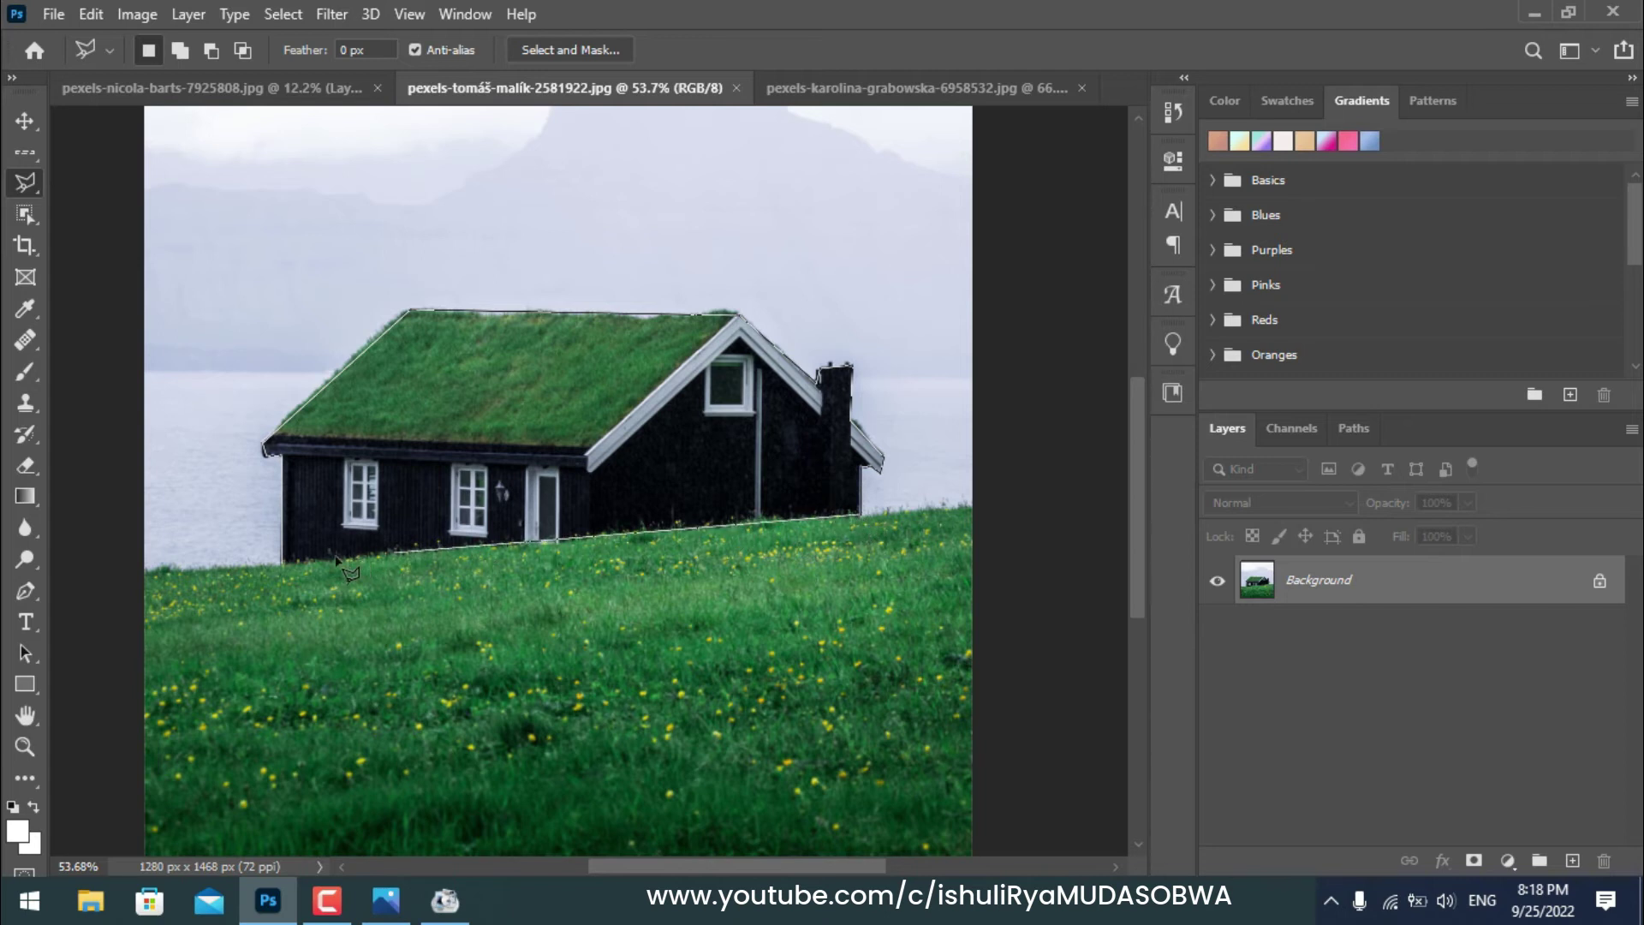
pyautogui.click(284, 565)
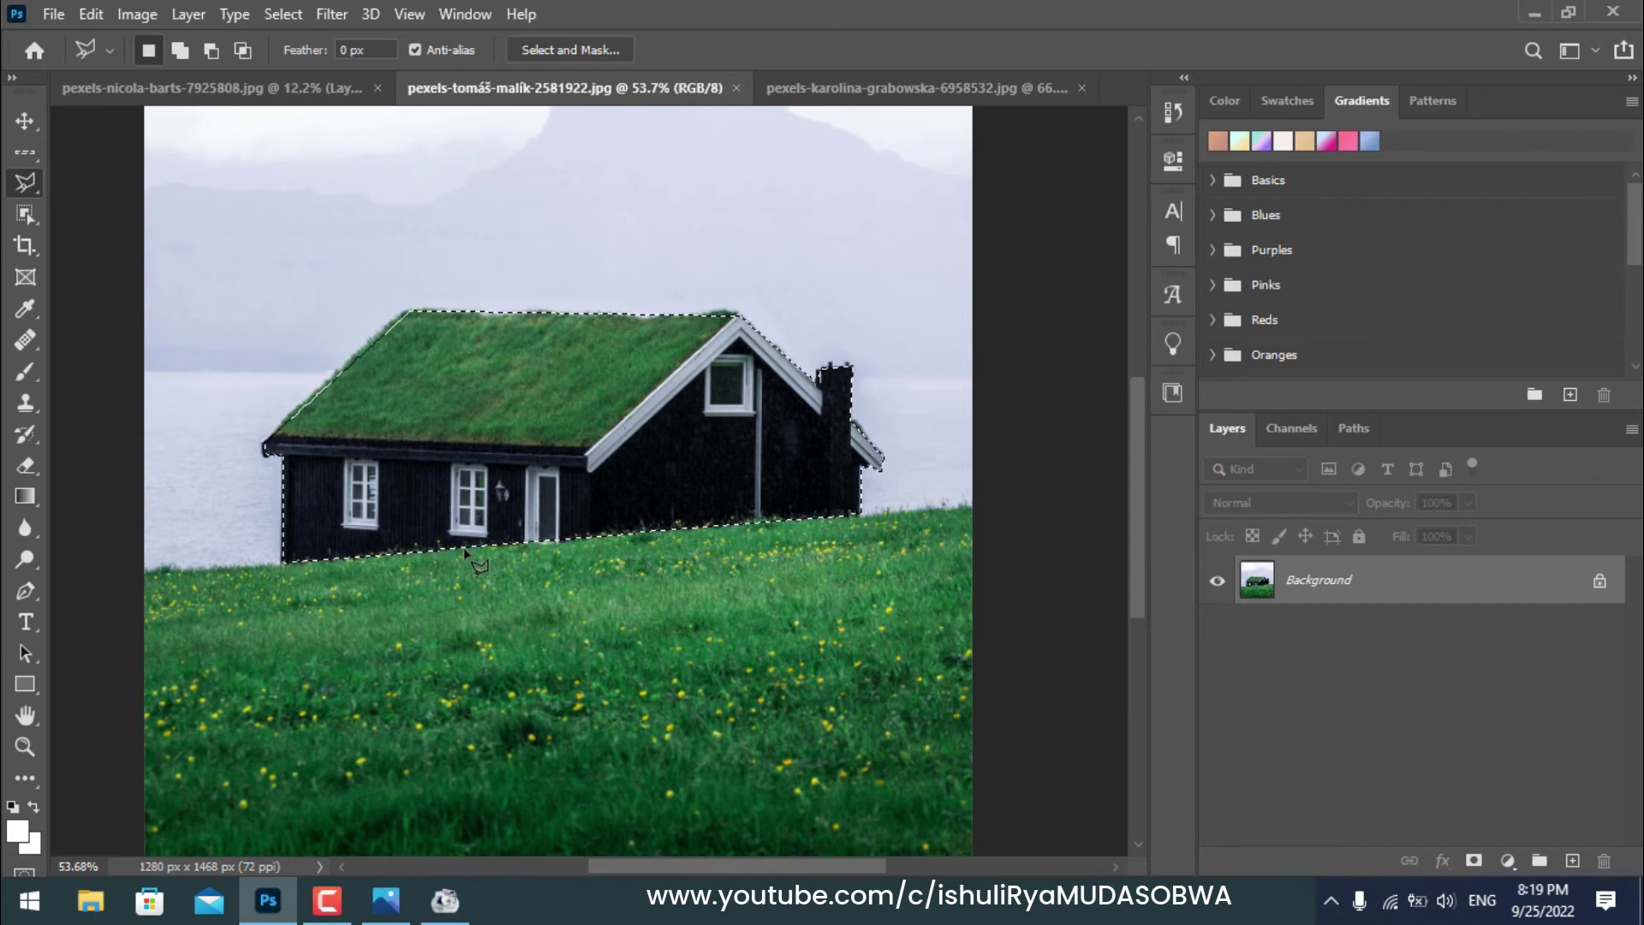
# - Unlock the house photo's Background layer and add a layer mask isolating the house
pyautogui.click(1599, 584)
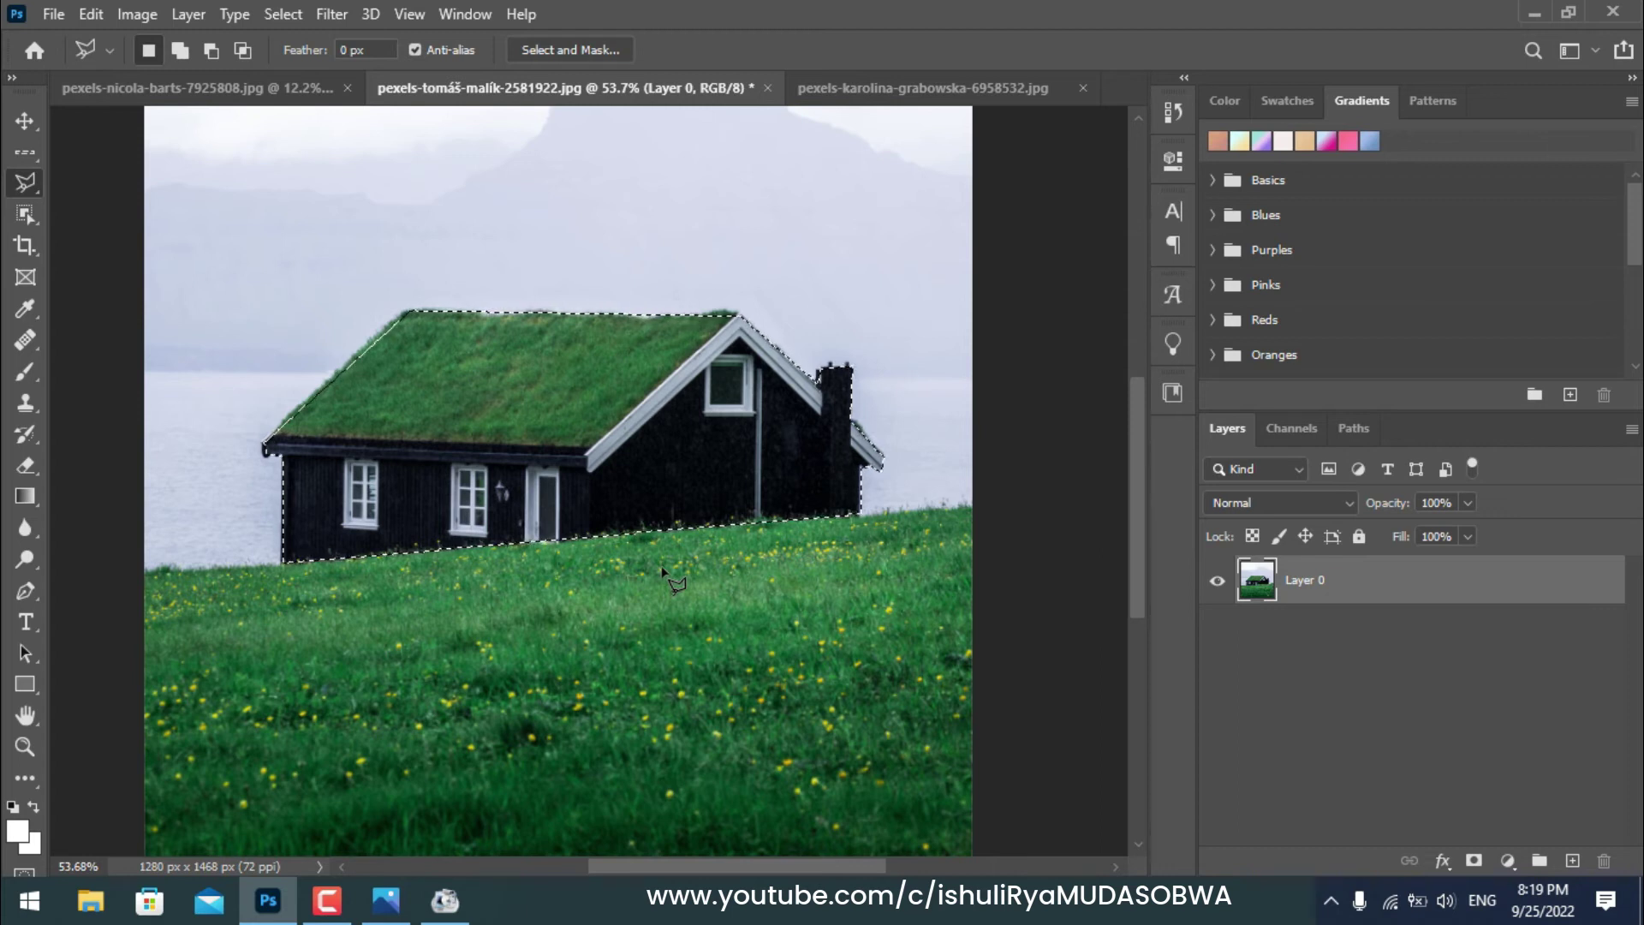
pyautogui.click(1474, 861)
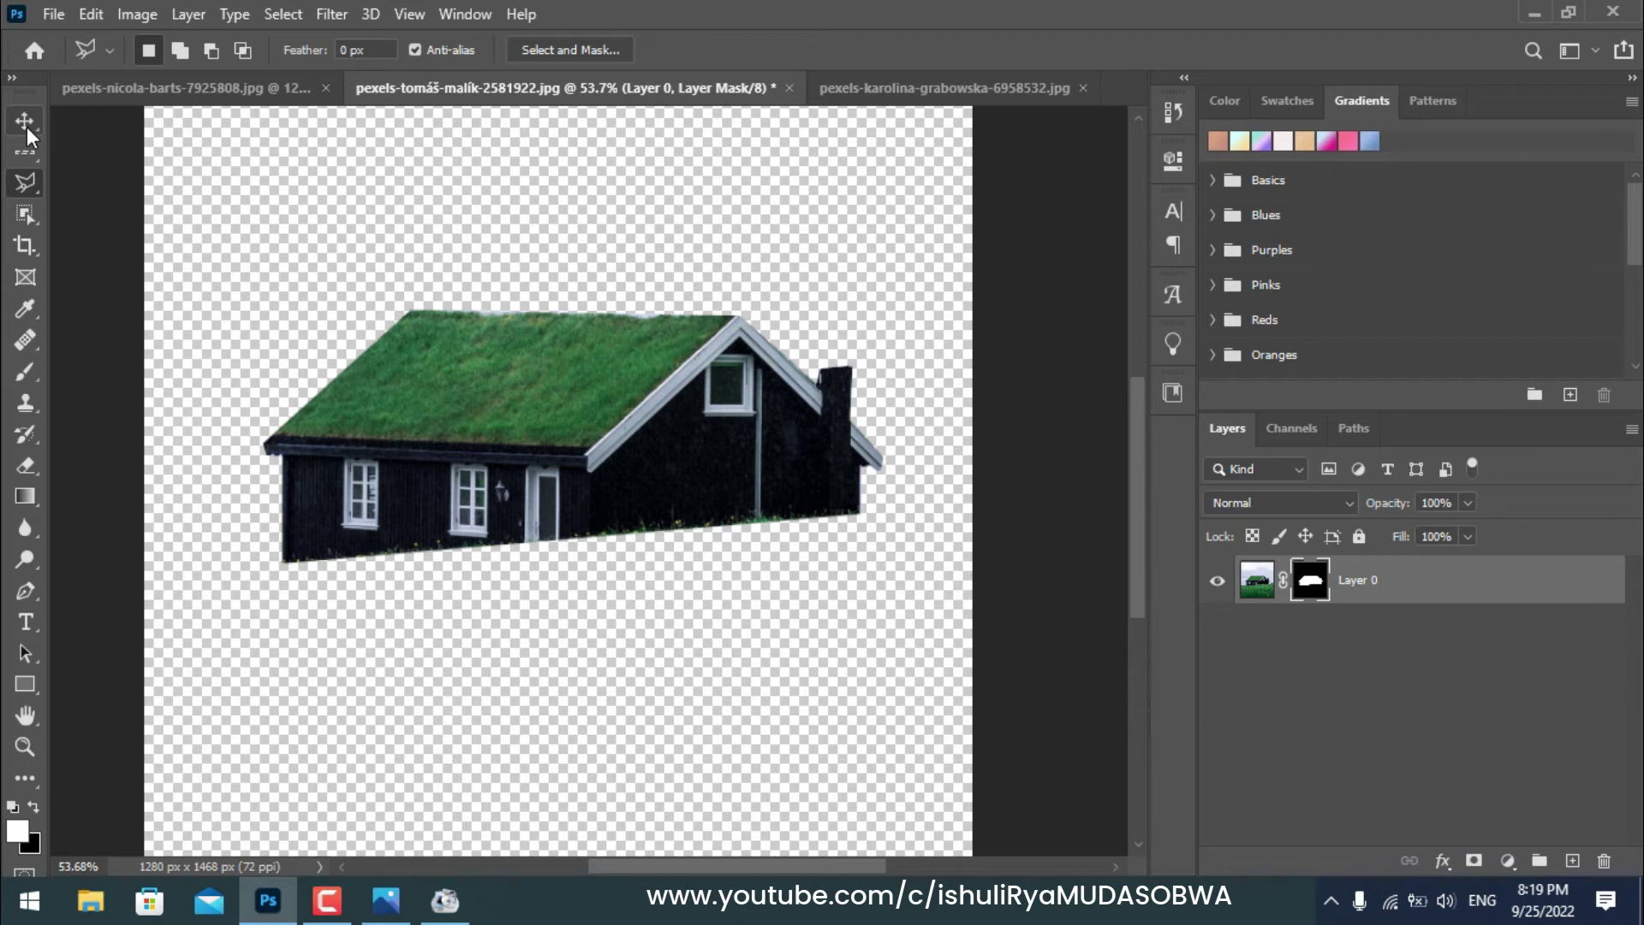
pyautogui.click(943, 71)
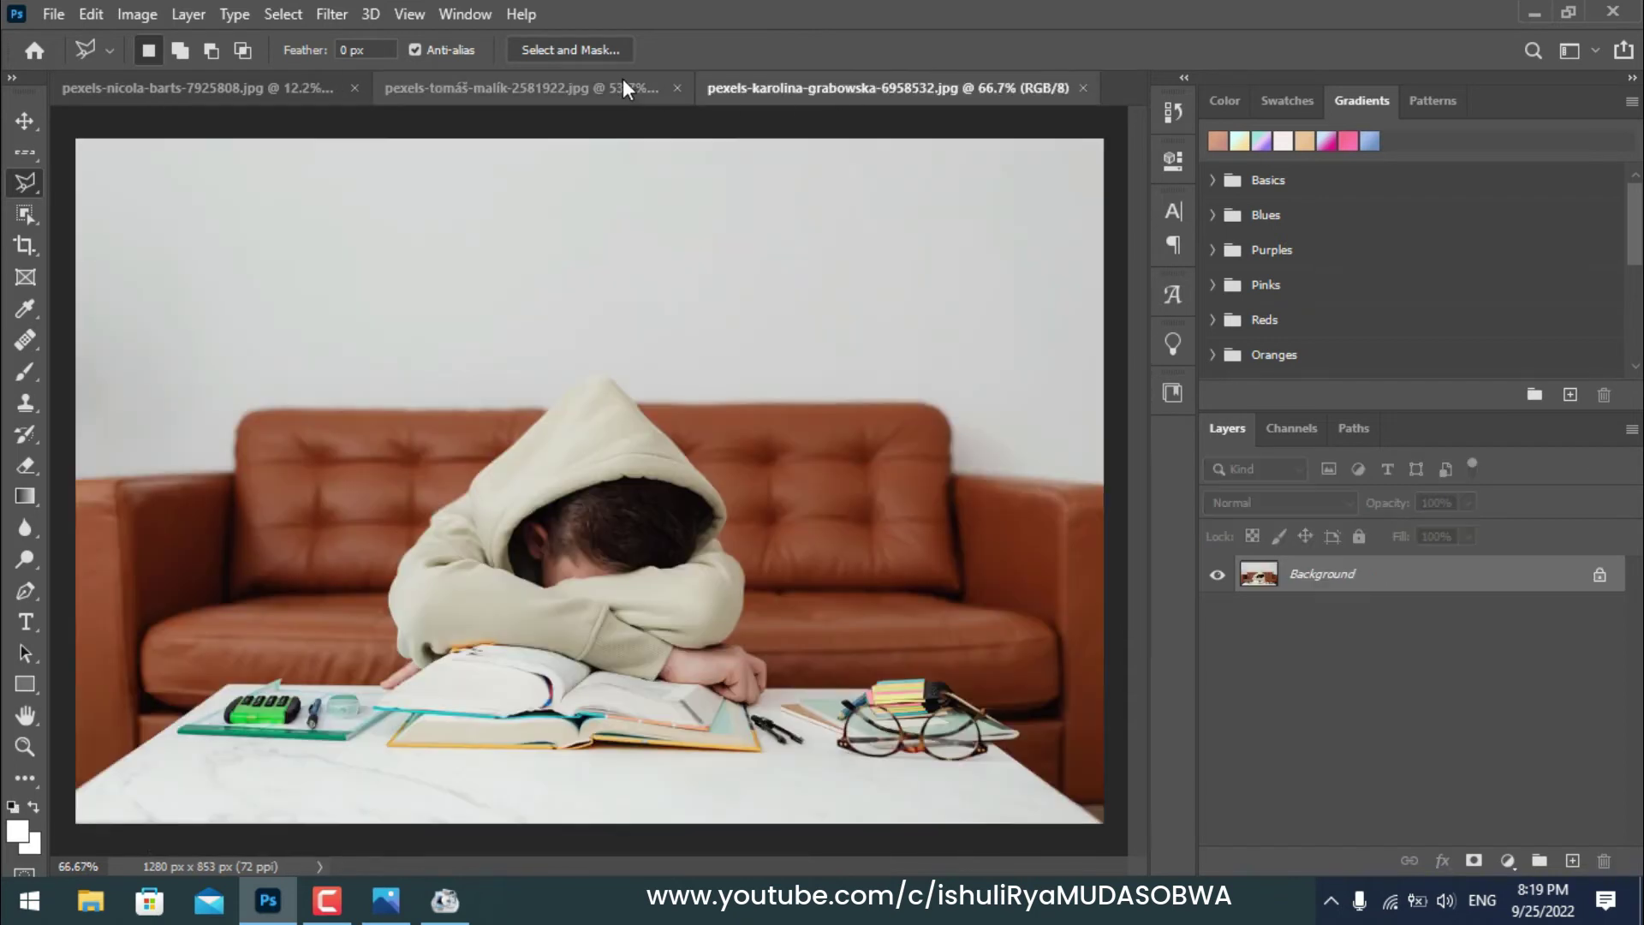
pyautogui.click(588, 80)
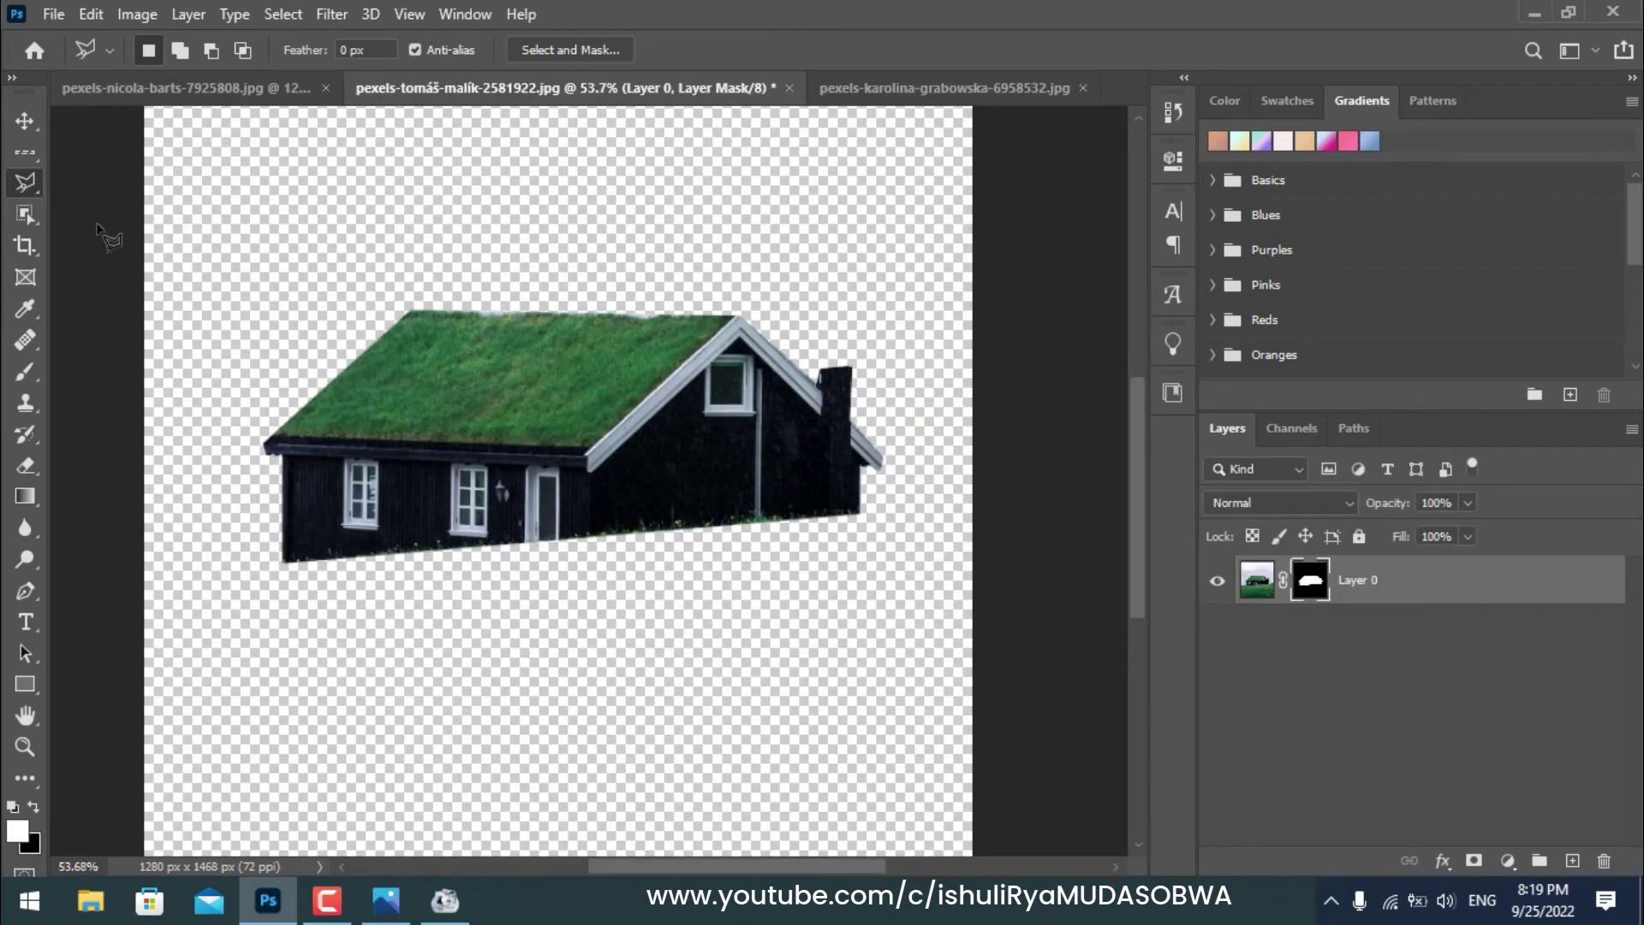
pyautogui.click(21, 114)
pyautogui.moveTo(533, 439); pyautogui.dragTo(949, 91)
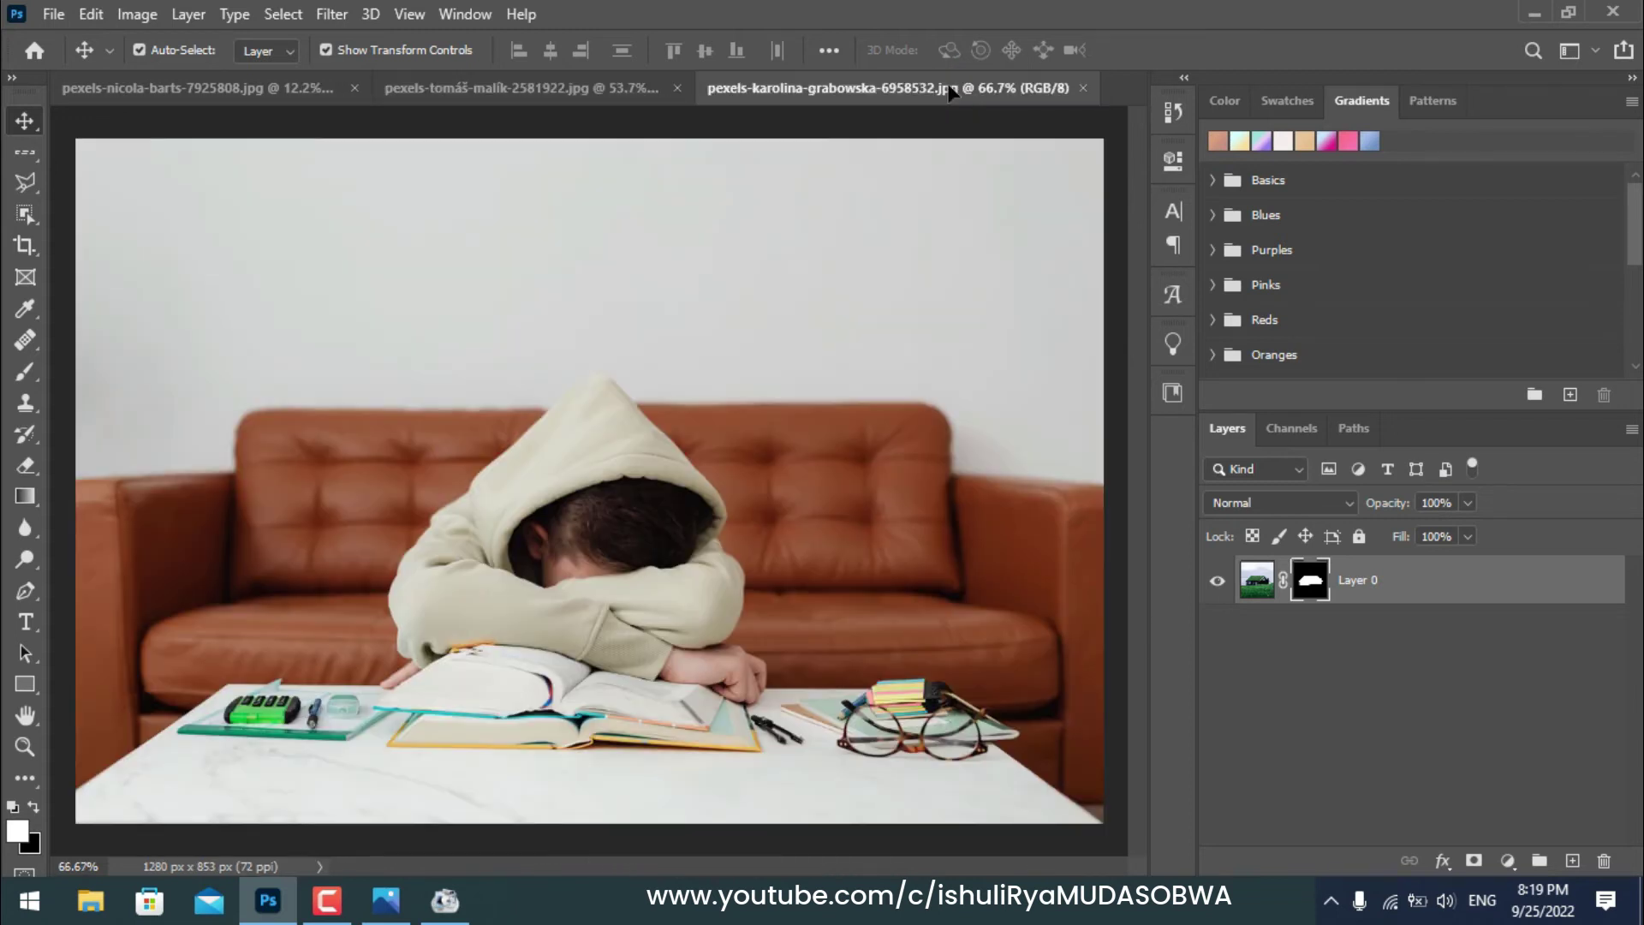
pyautogui.moveTo(875, 651)
pyautogui.mouseDown()
pyautogui.moveTo(766, 676)
pyautogui.moveTo(936, 685)
pyautogui.mouseUp()
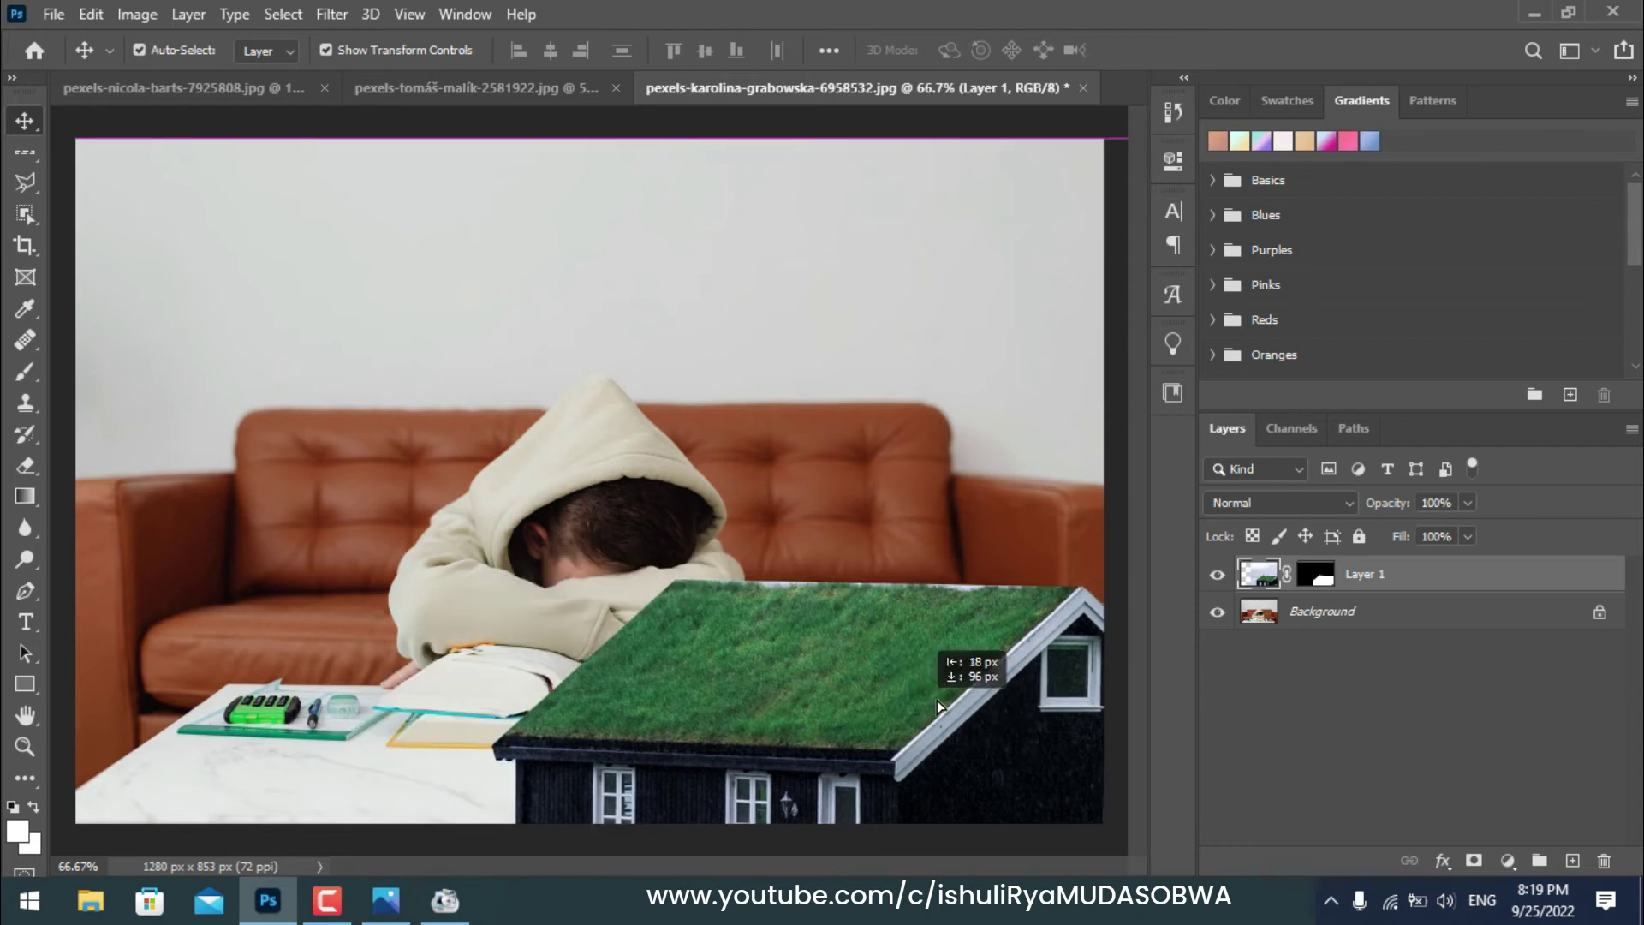
pyautogui.moveTo(935, 686)
pyautogui.mouseDown()
pyautogui.moveTo(902, 671)
pyautogui.moveTo(377, 677)
pyautogui.mouseUp()
pyautogui.moveTo(400, 390); pyautogui.dragTo(695, 275)
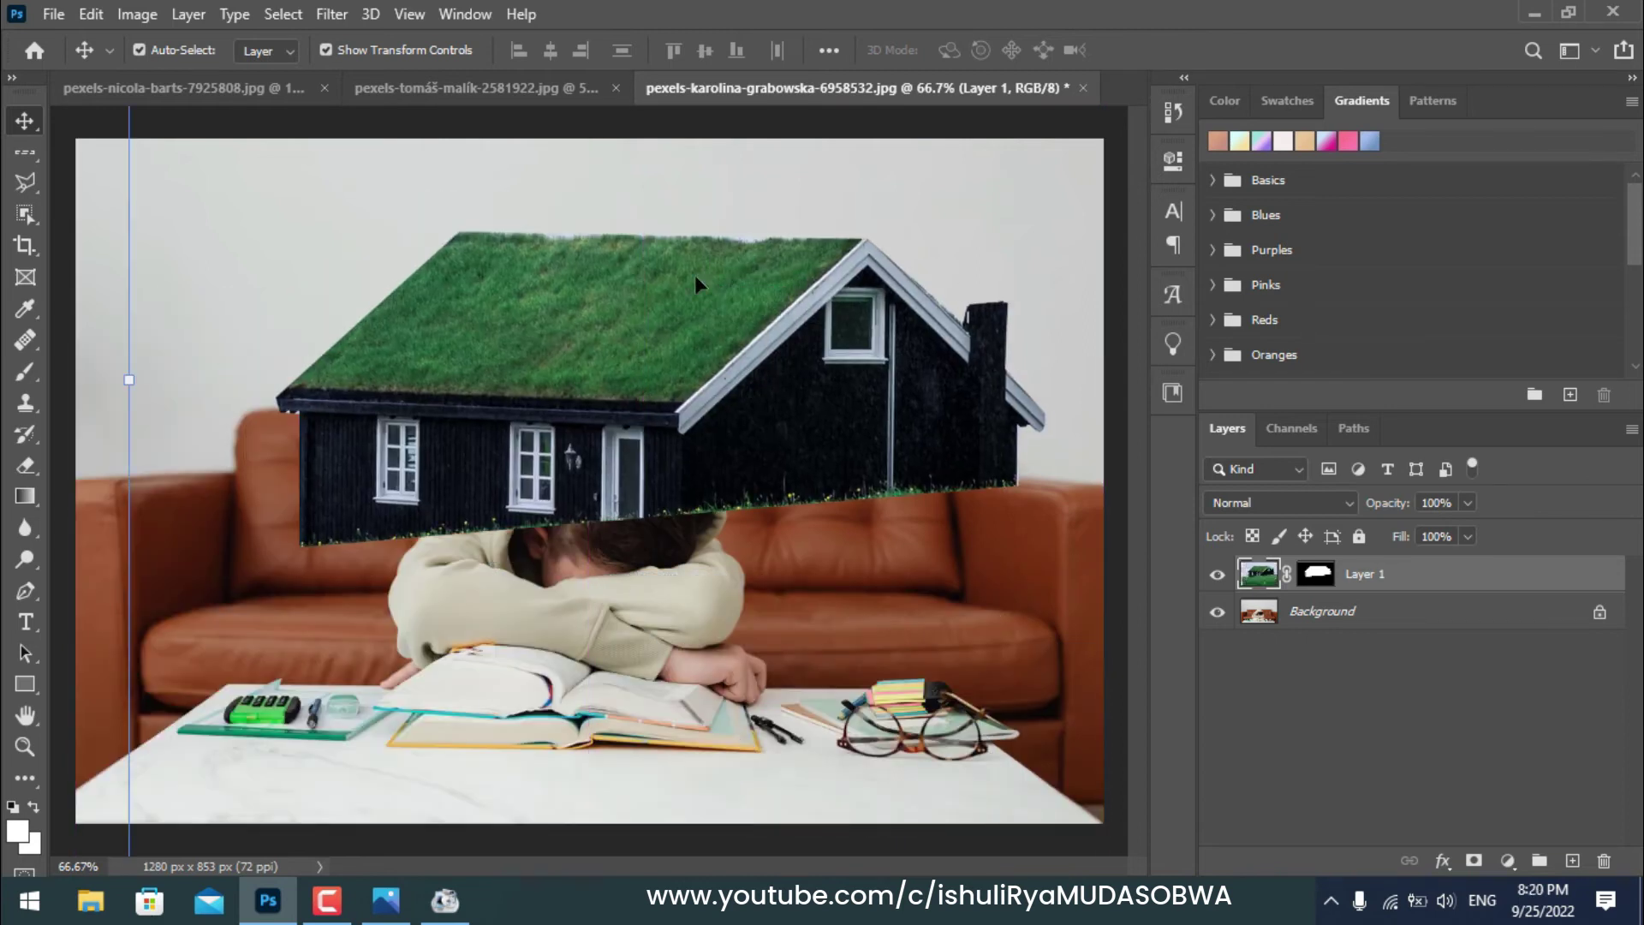
pyautogui.press('Delete')
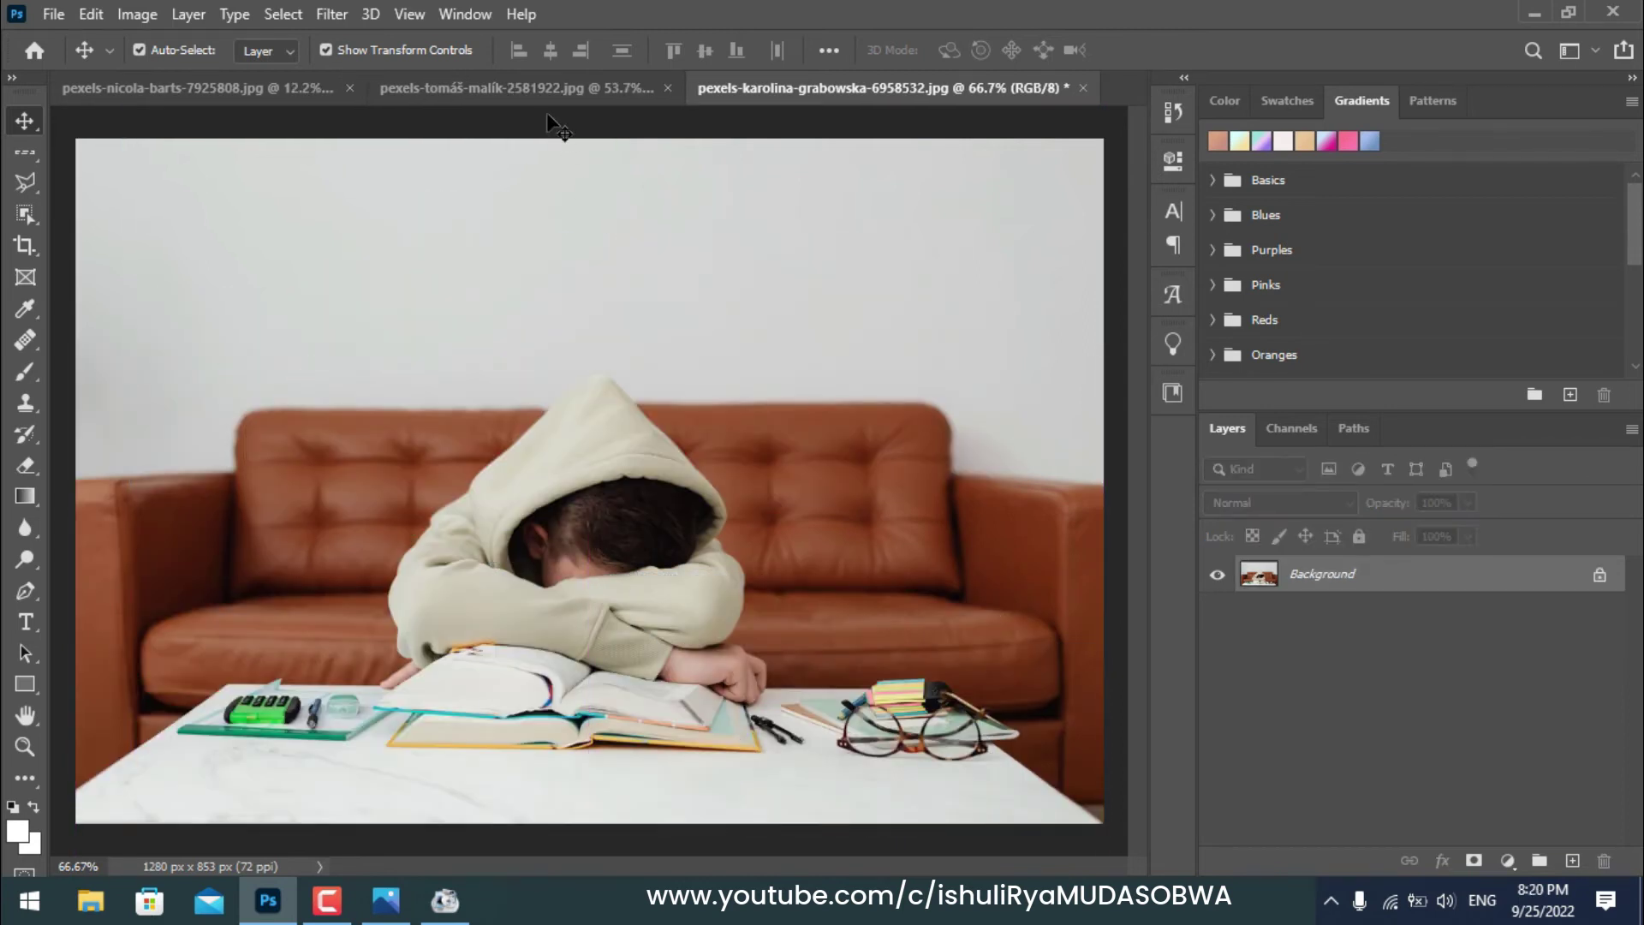
pyautogui.click(539, 89)
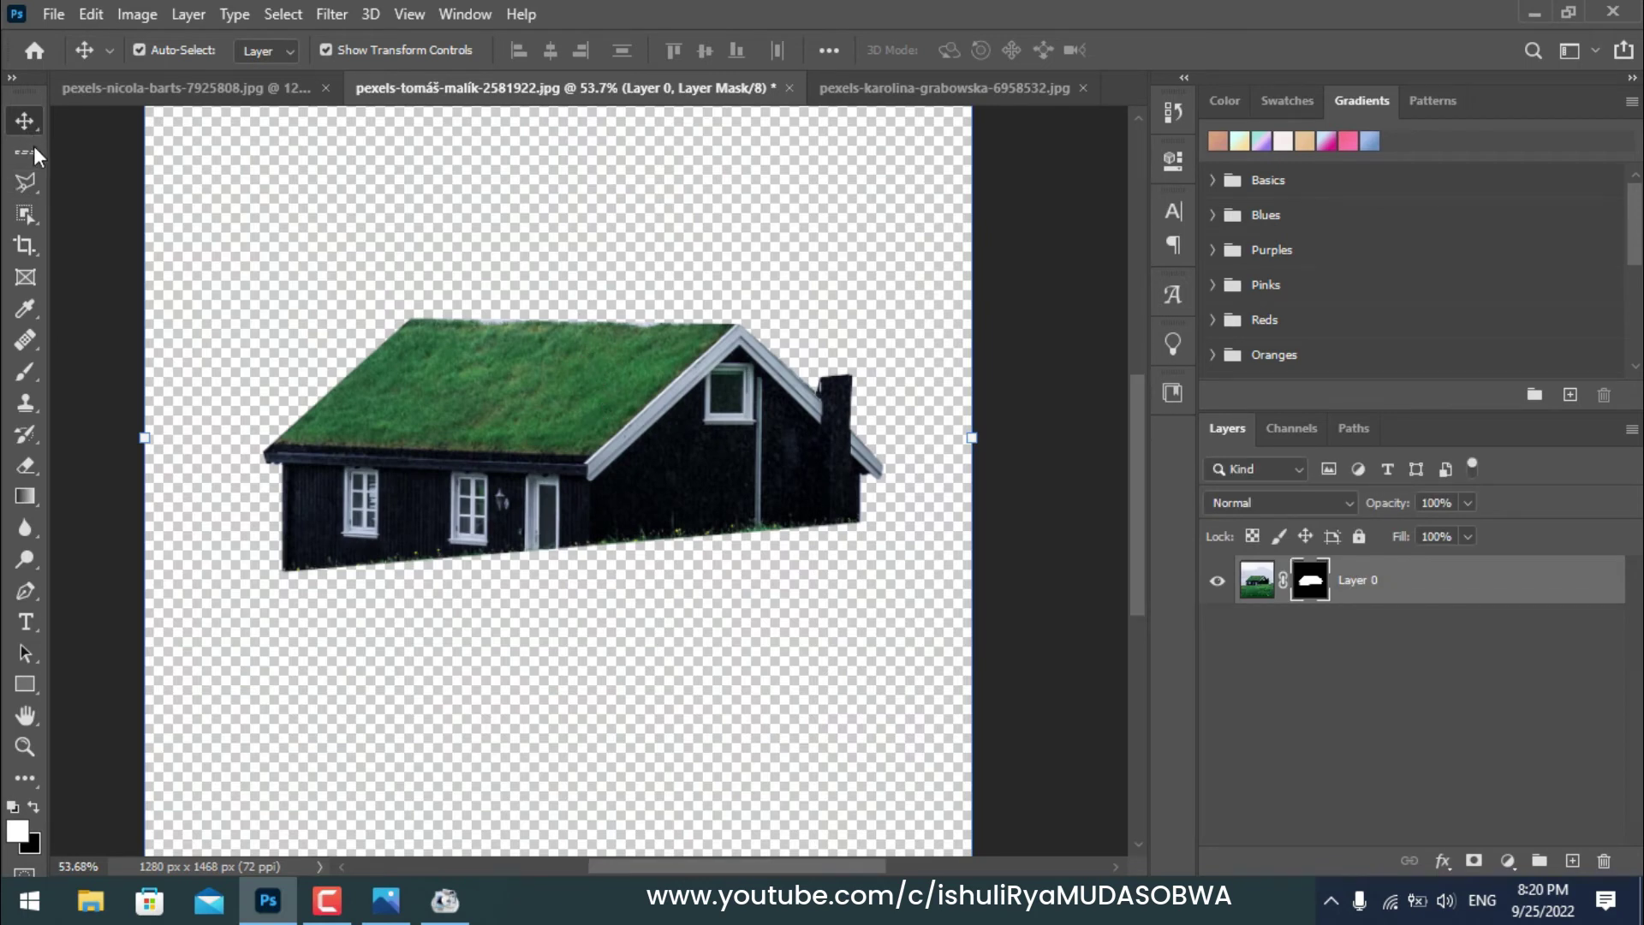
# - Choose the Magnetic Lasso Tool and bring up the karolina-grabowska sofa photo
pyautogui.click(27, 182)
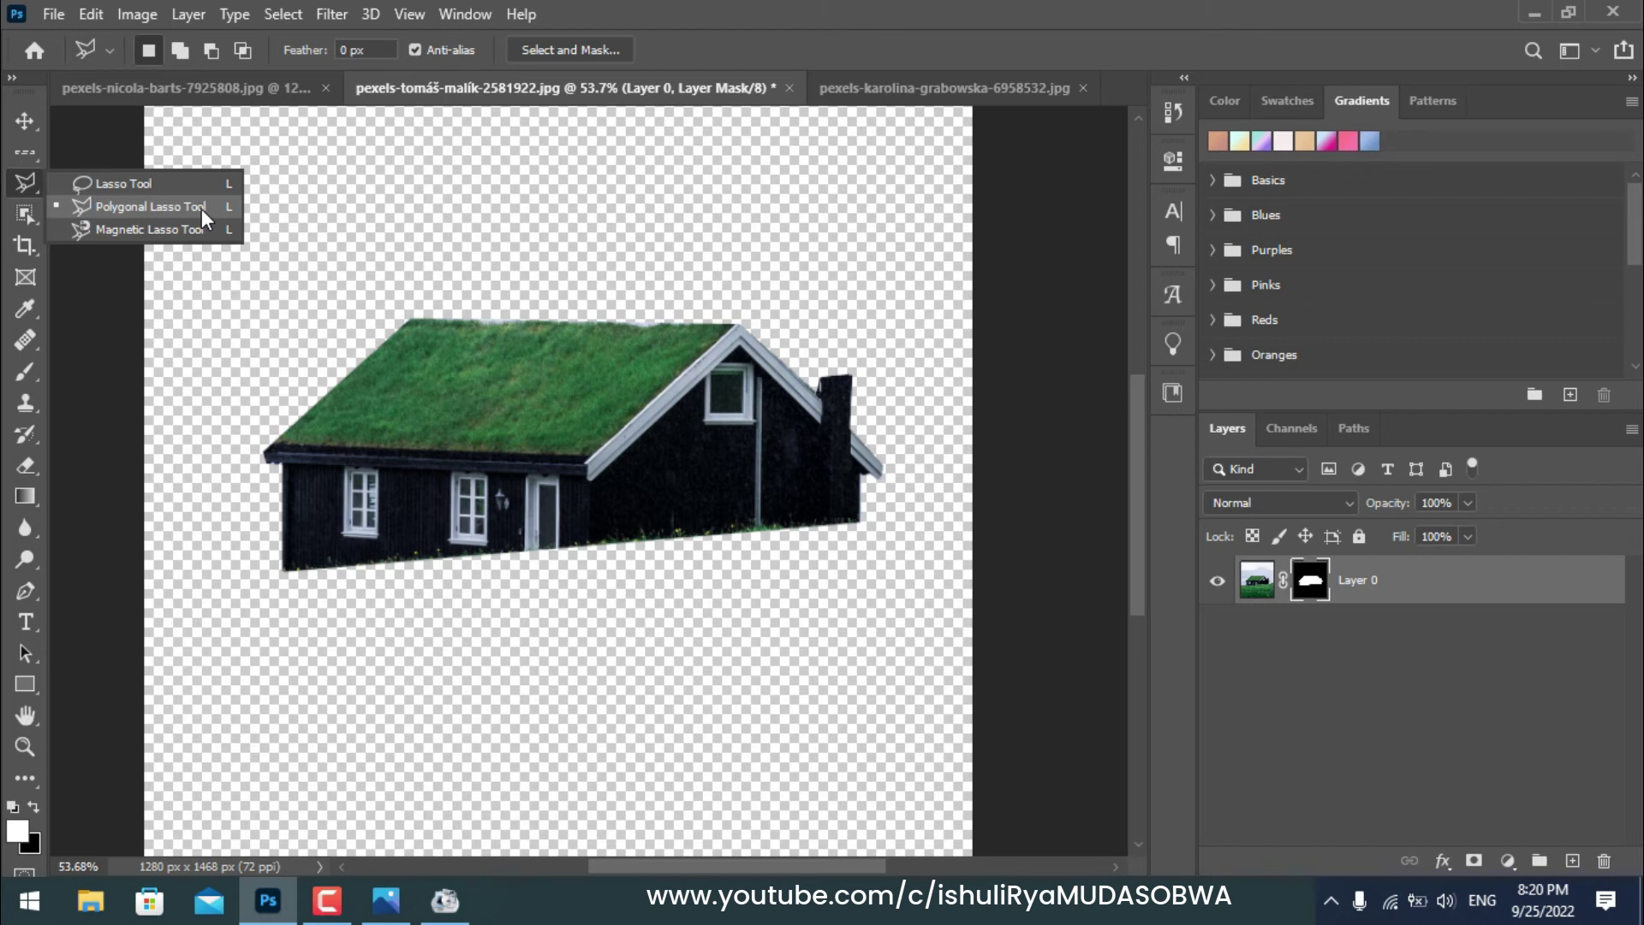
pyautogui.click(150, 229)
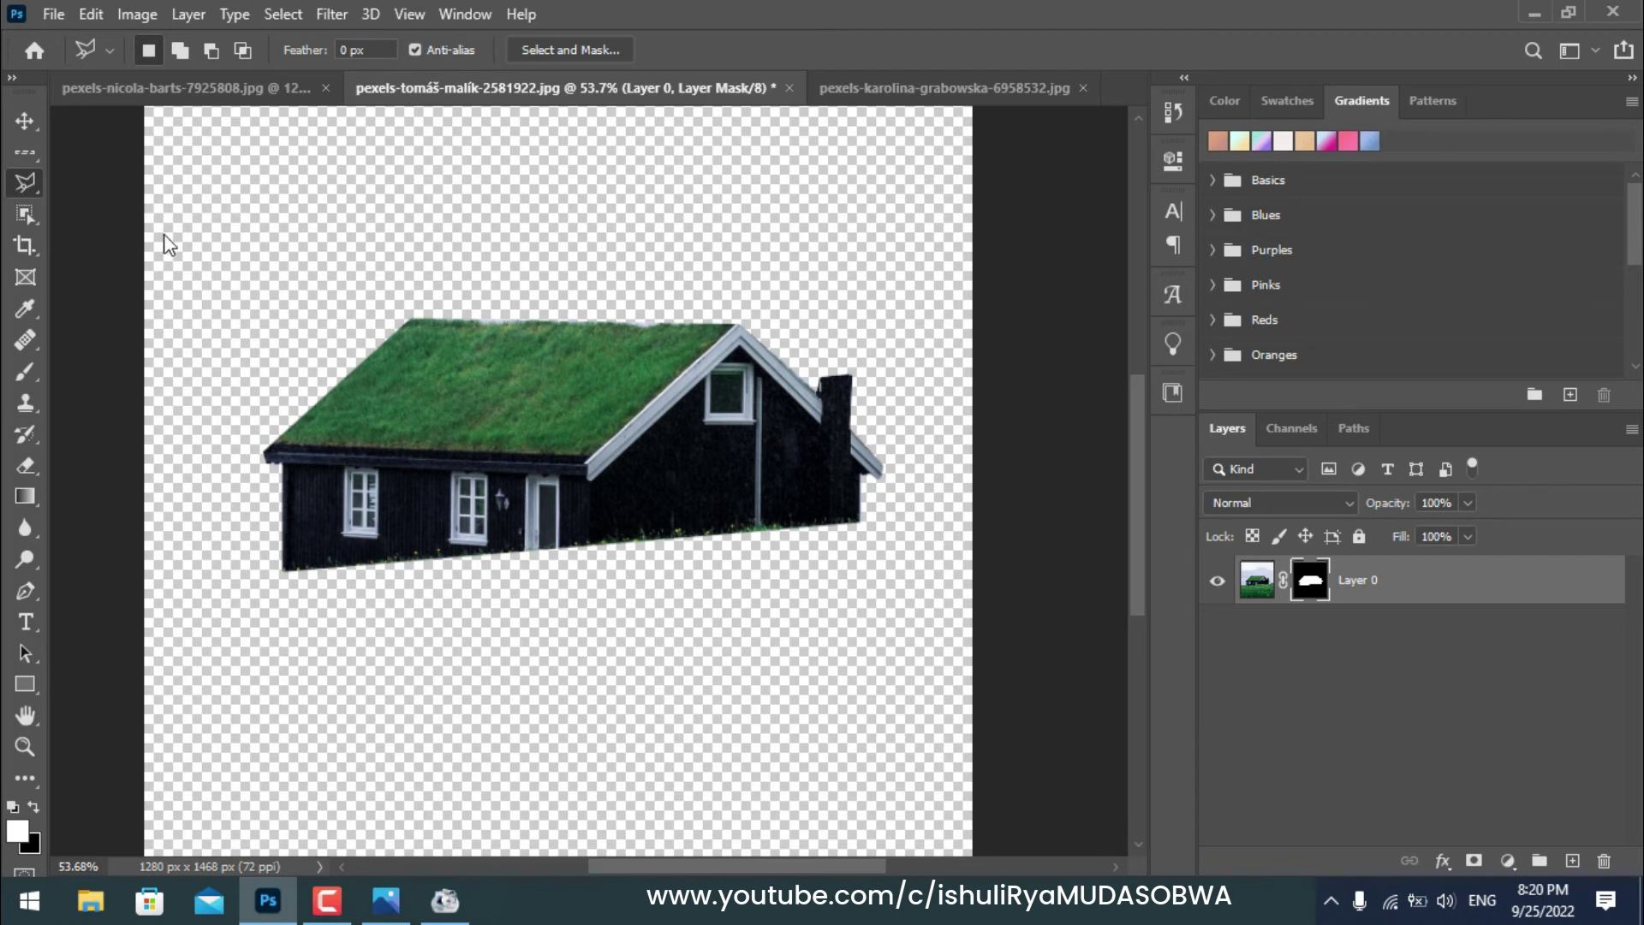
pyautogui.click(882, 93)
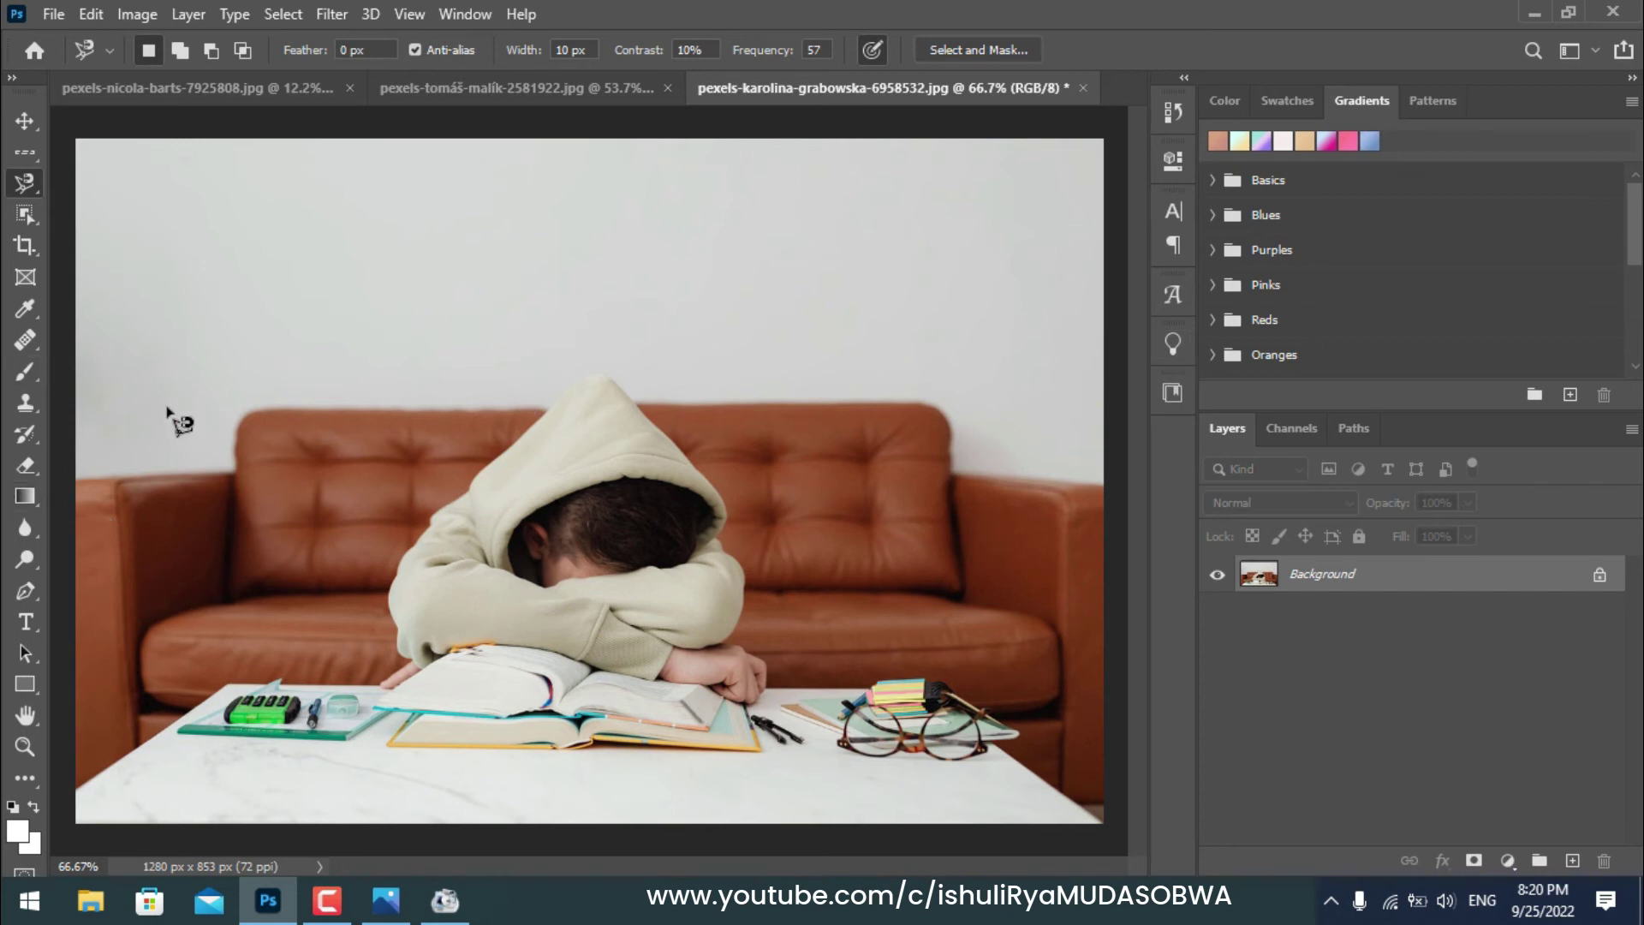
# - Magnetic-lasso the white wall above the sofa via the top-left corner, then unlock the background layer
pyautogui.rightClick(25, 184)
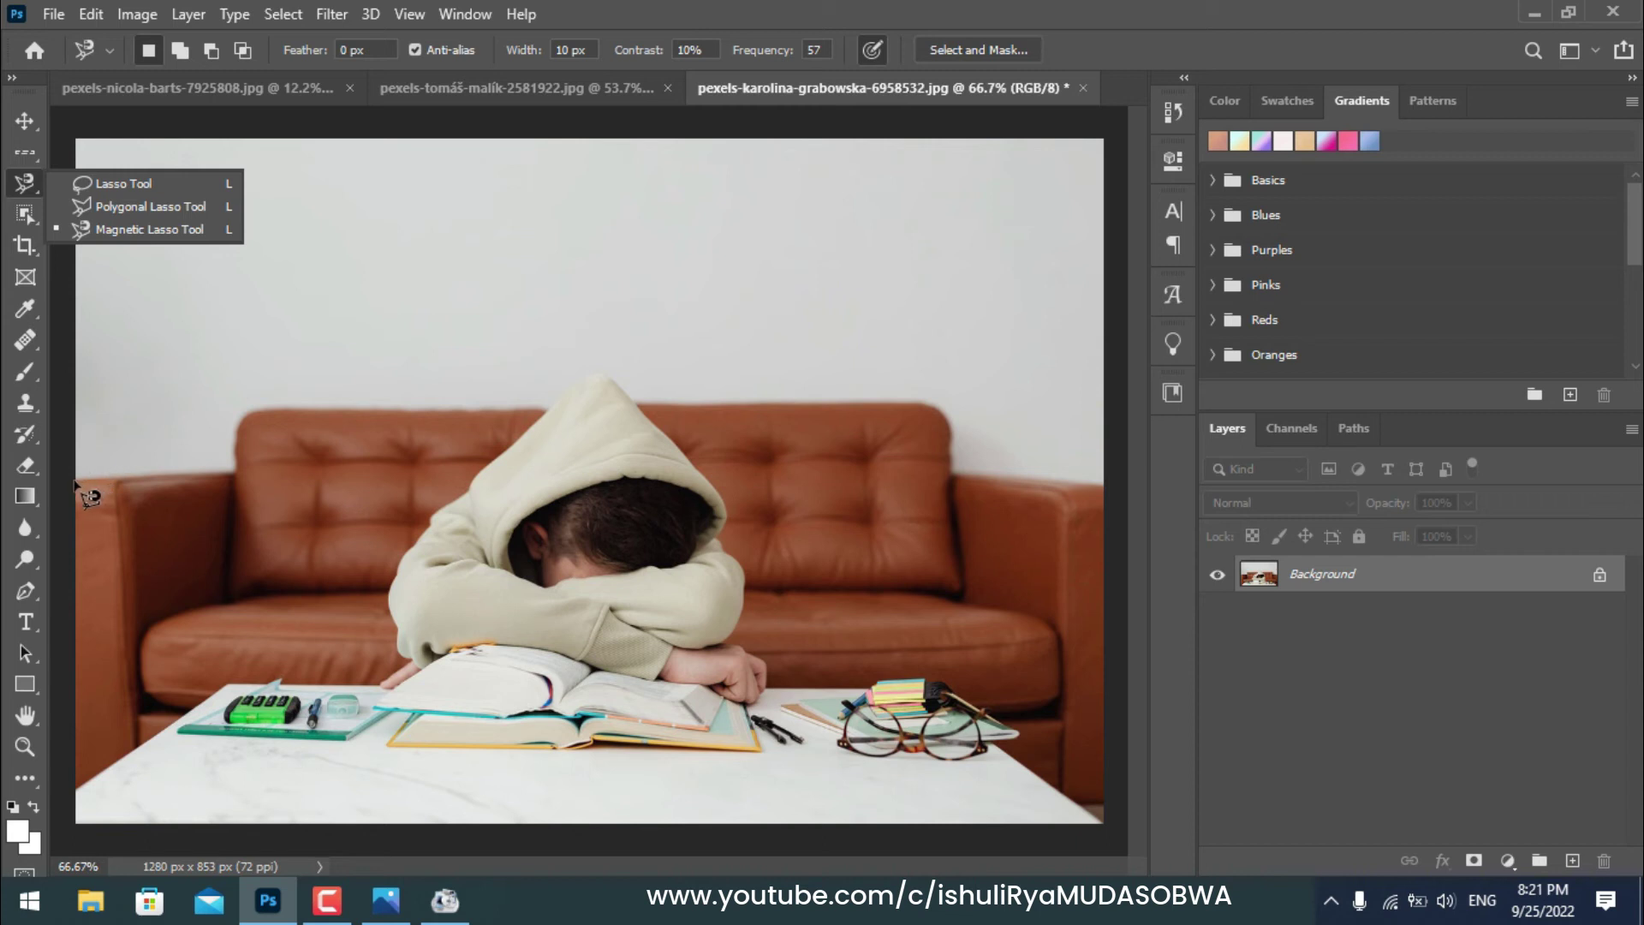
pyautogui.click(74, 484)
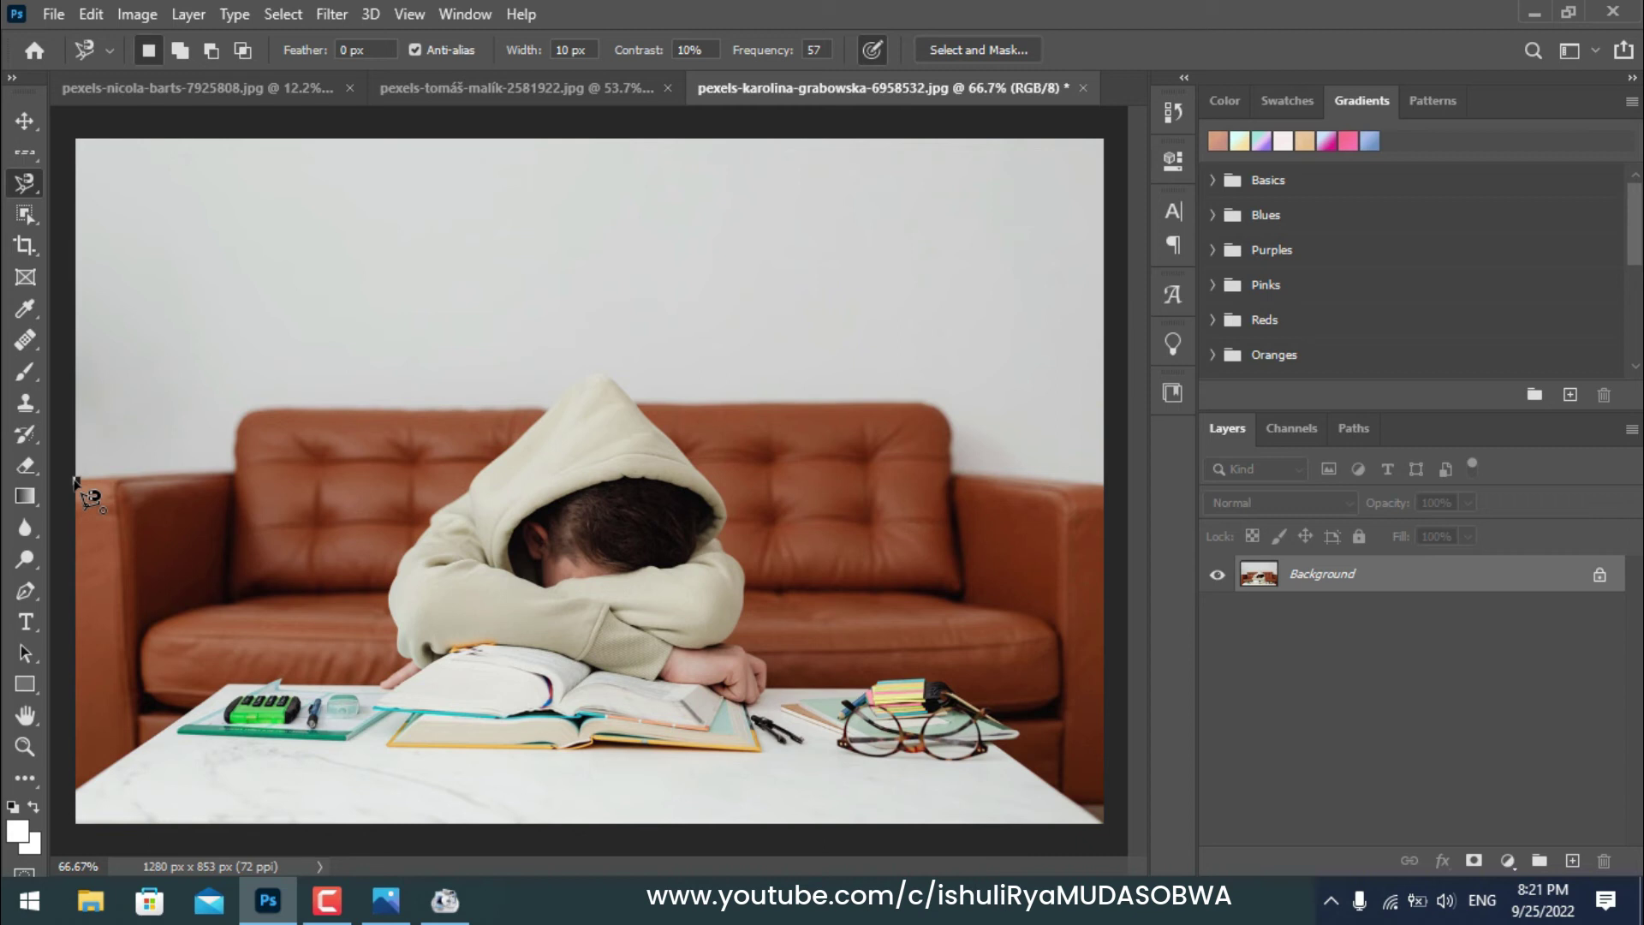
pyautogui.click(74, 482)
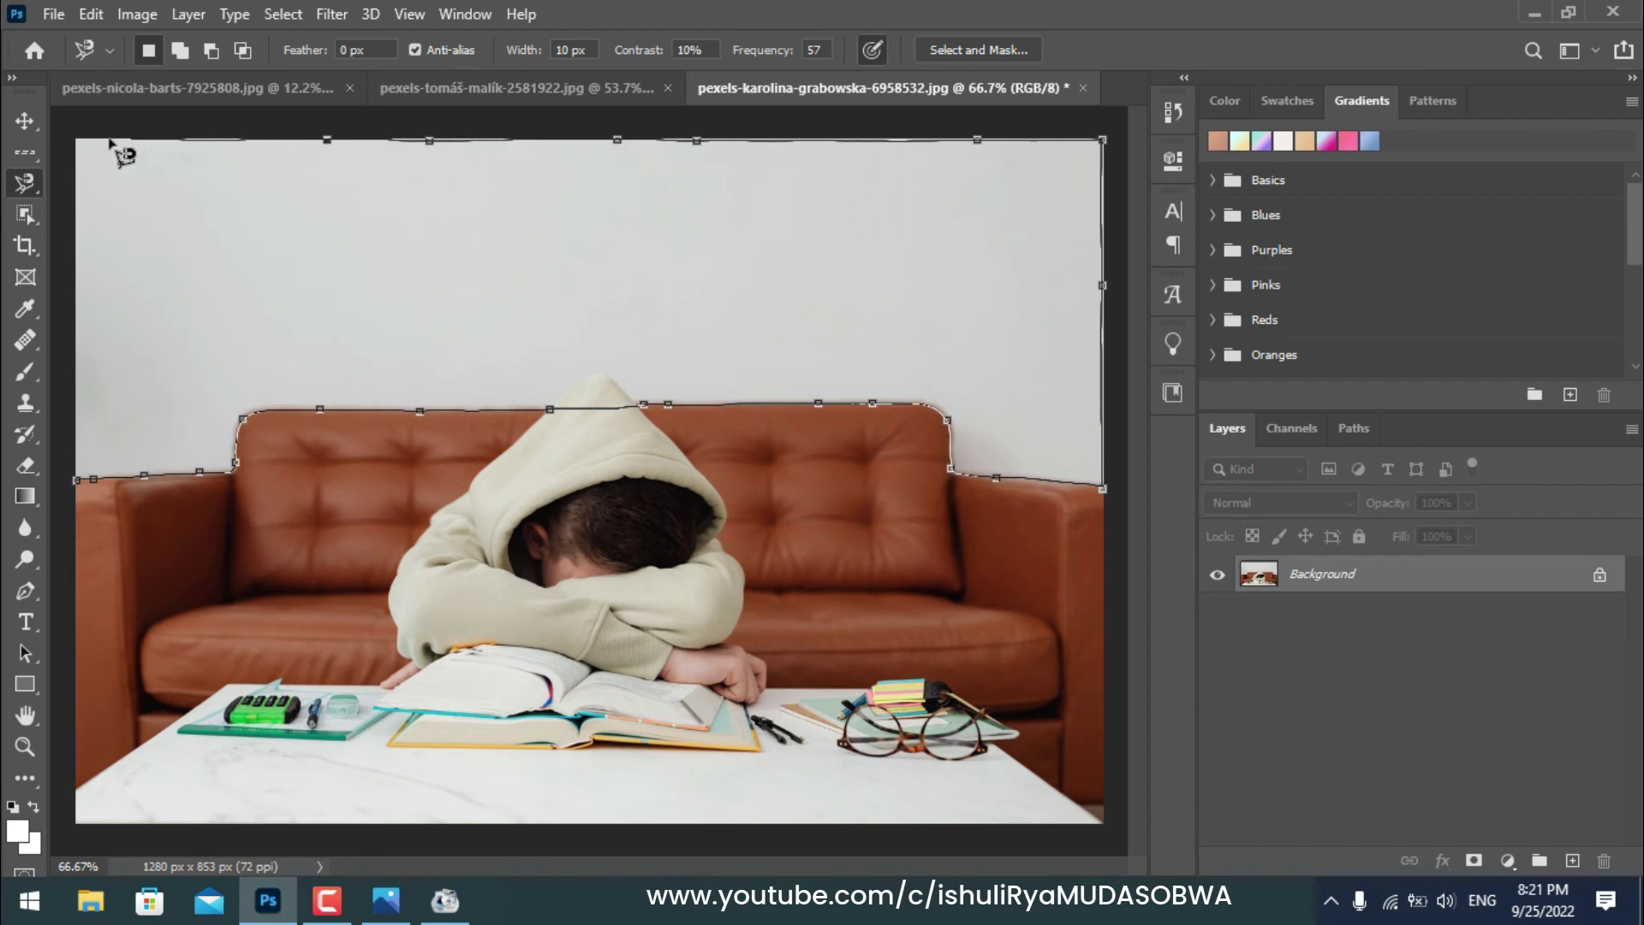
pyautogui.click(75, 139)
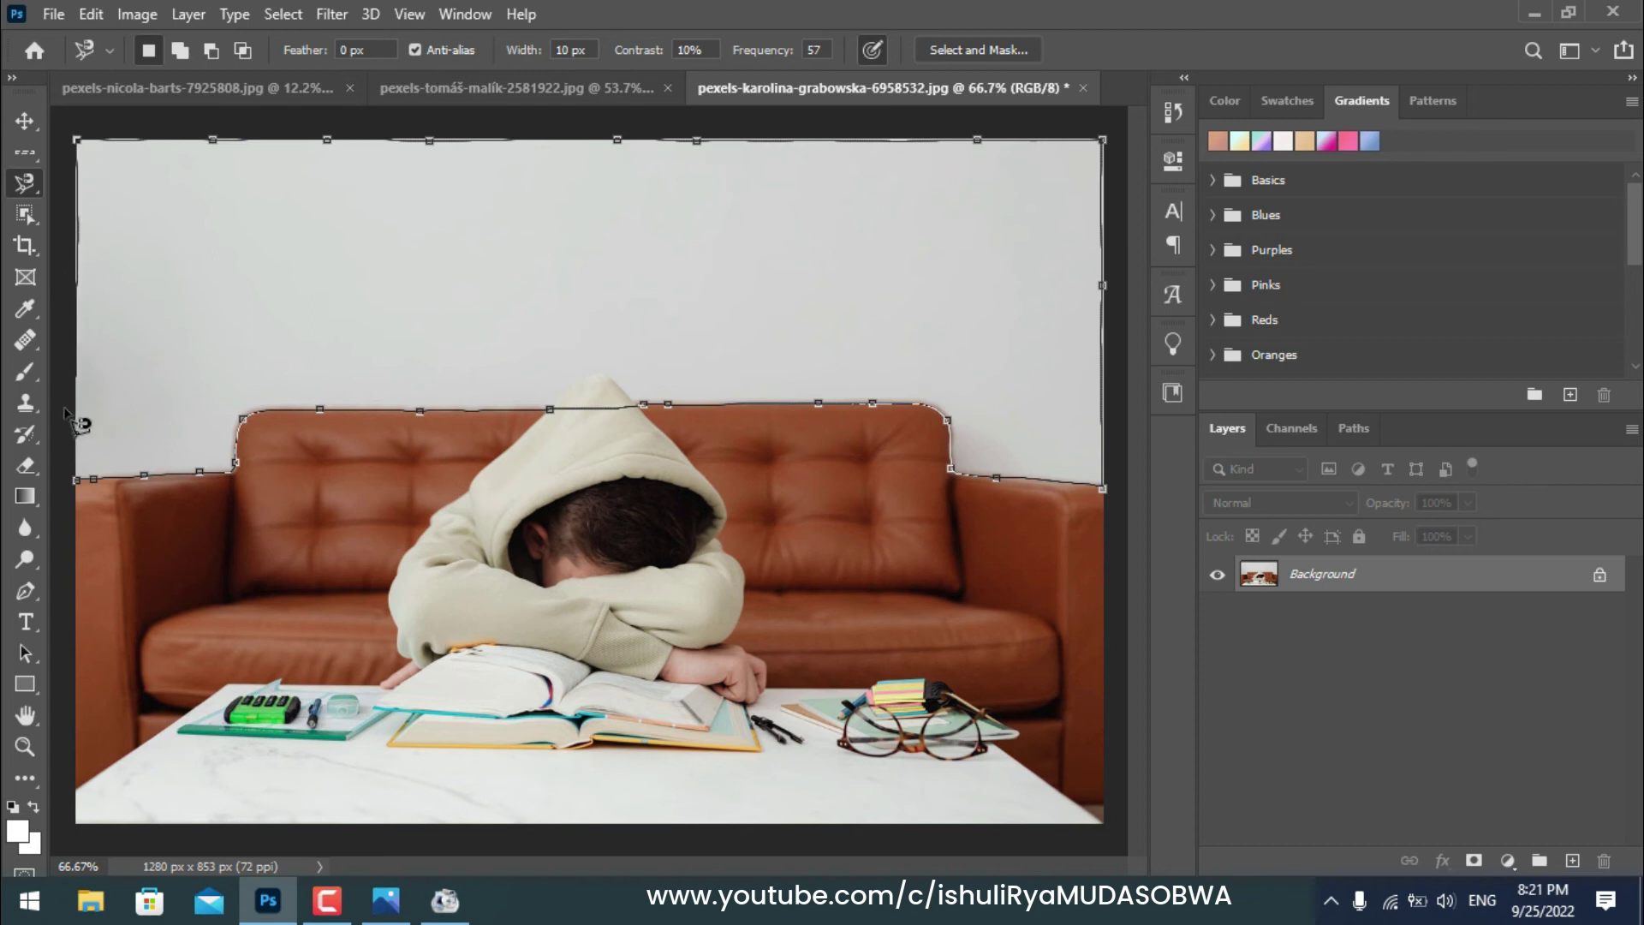
pyautogui.click(76, 481)
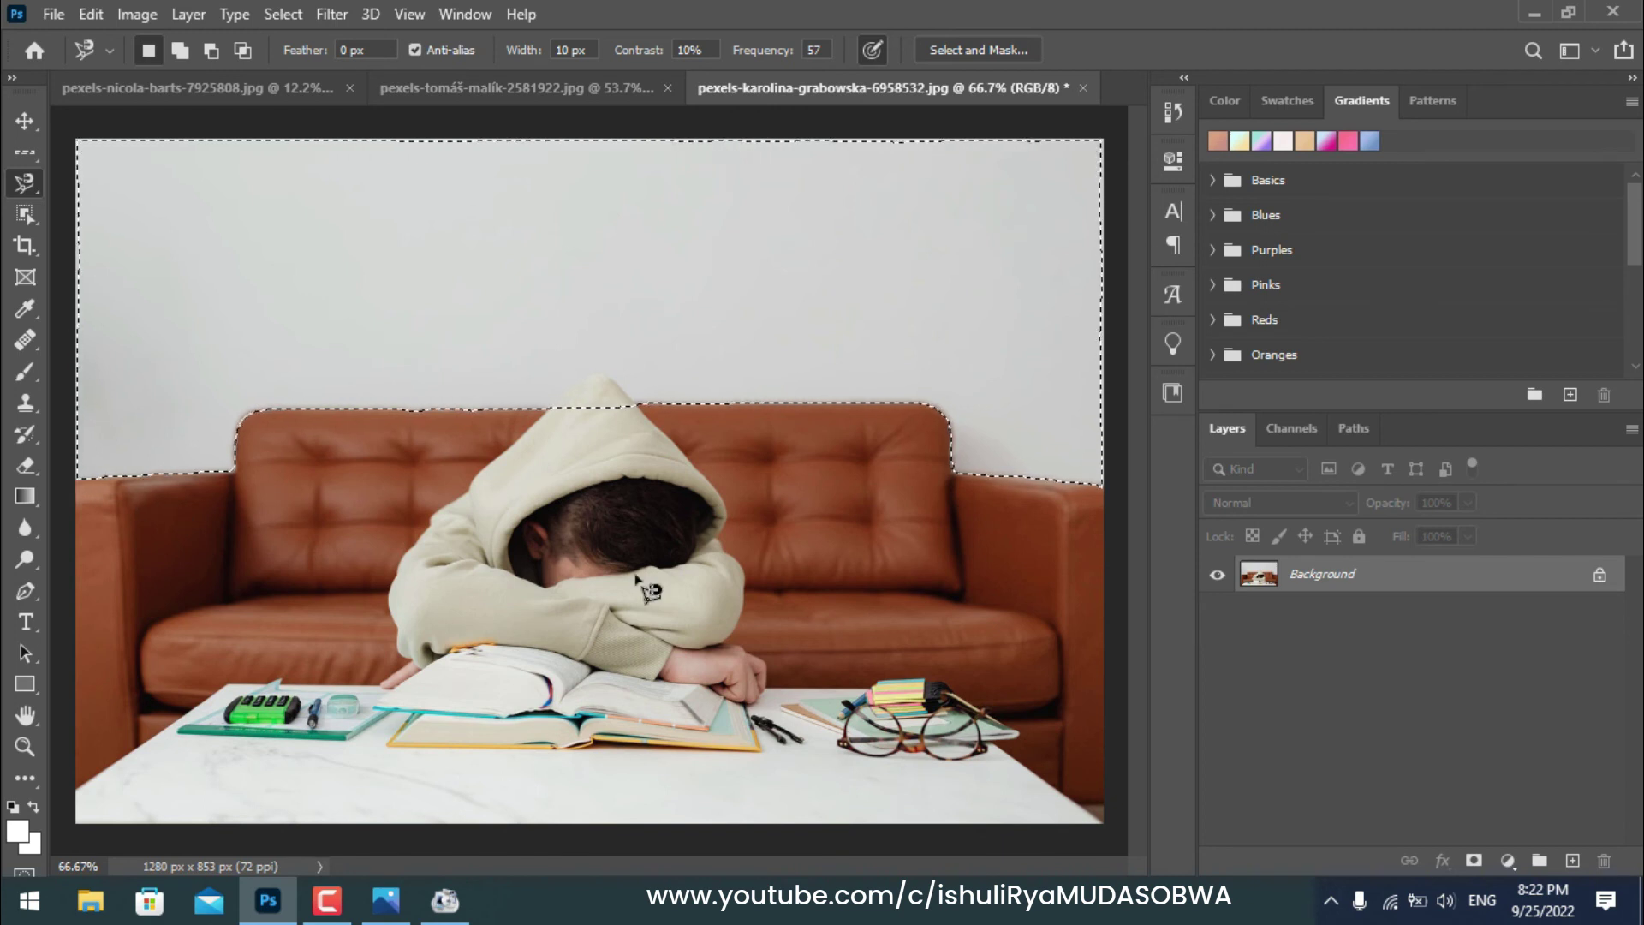
pyautogui.click(1599, 575)
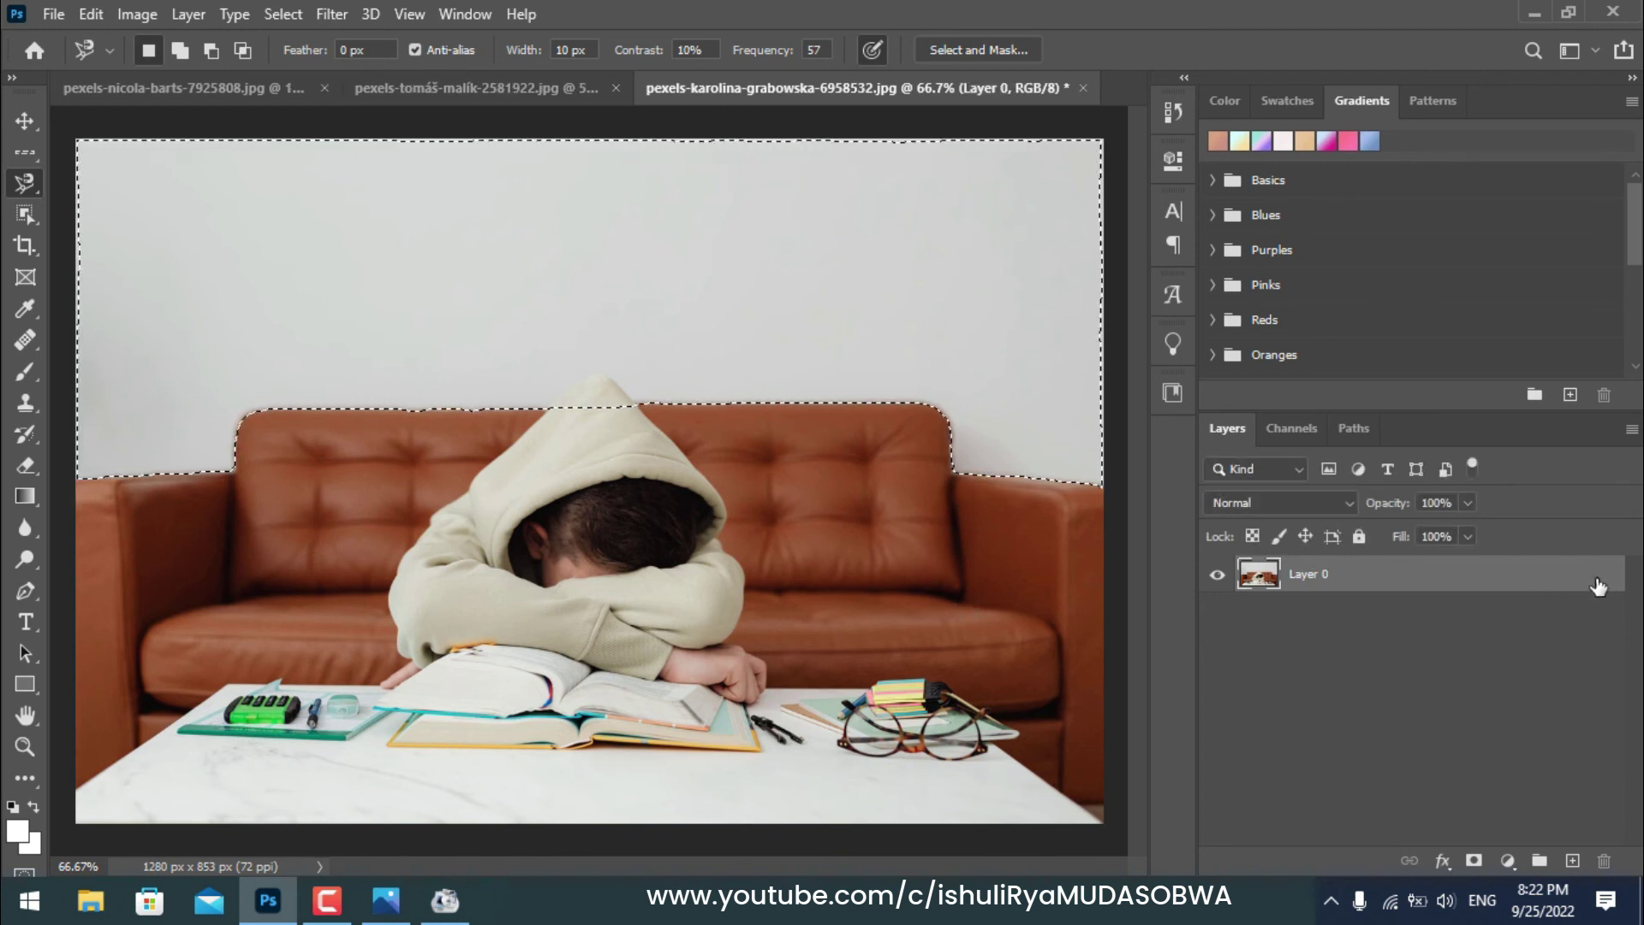
# - Erase the selected white wall above the sofa to transparency, deselect, and bring up the house photo
pyautogui.press('Delete')
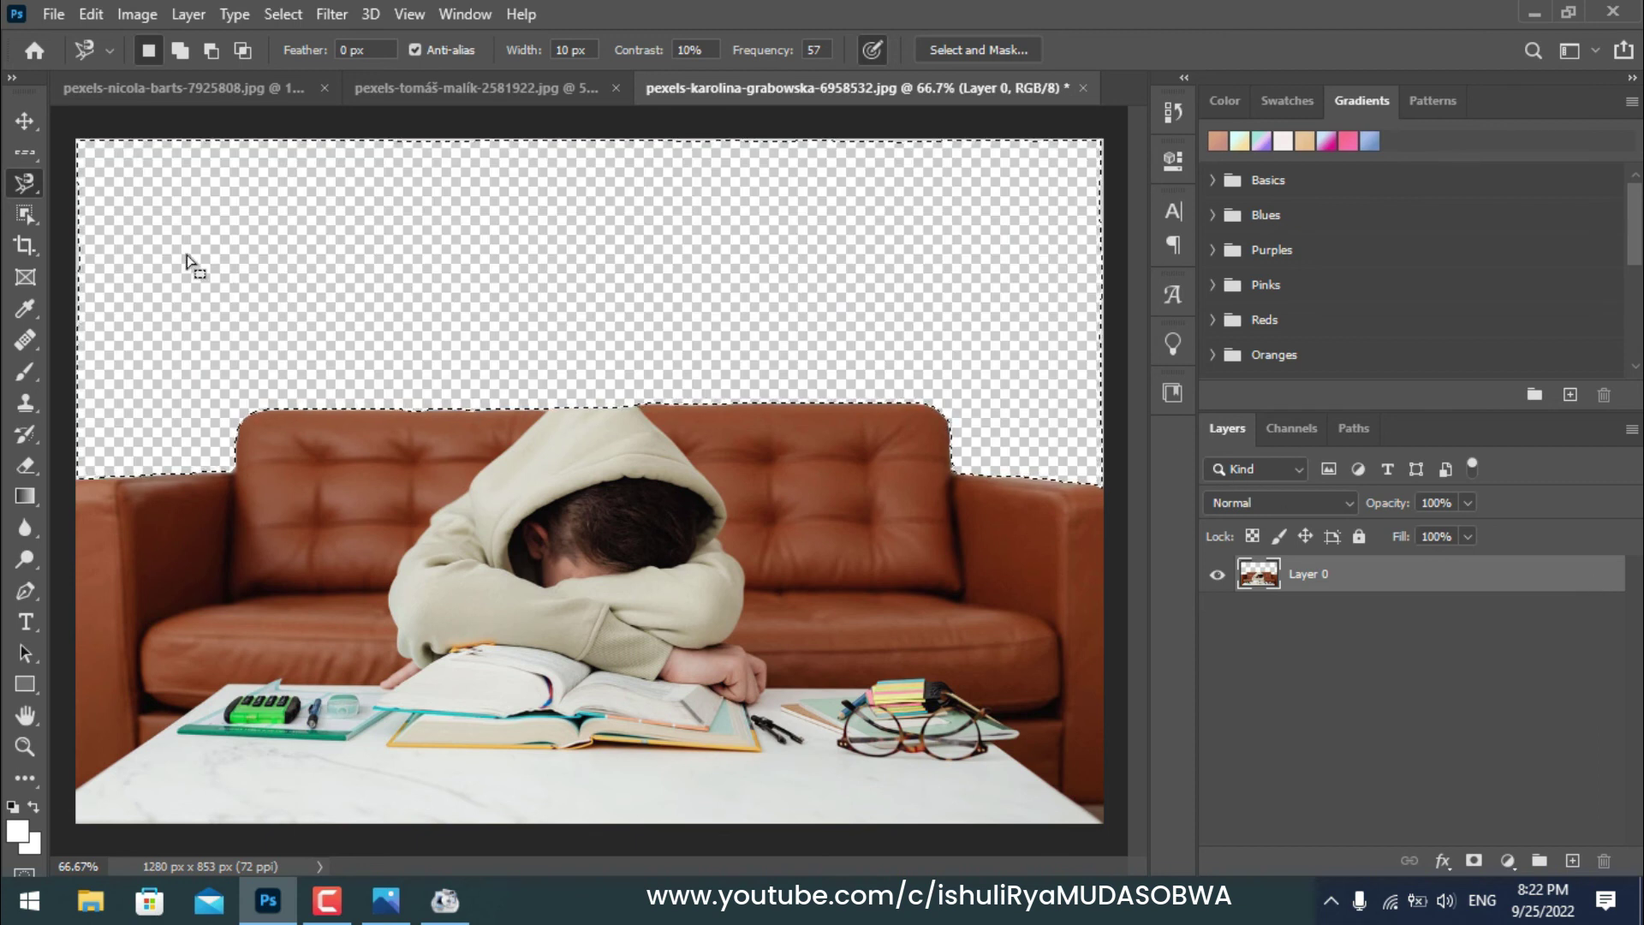
pyautogui.hotkey('ctrl', 'd')
pyautogui.click(77, 140)
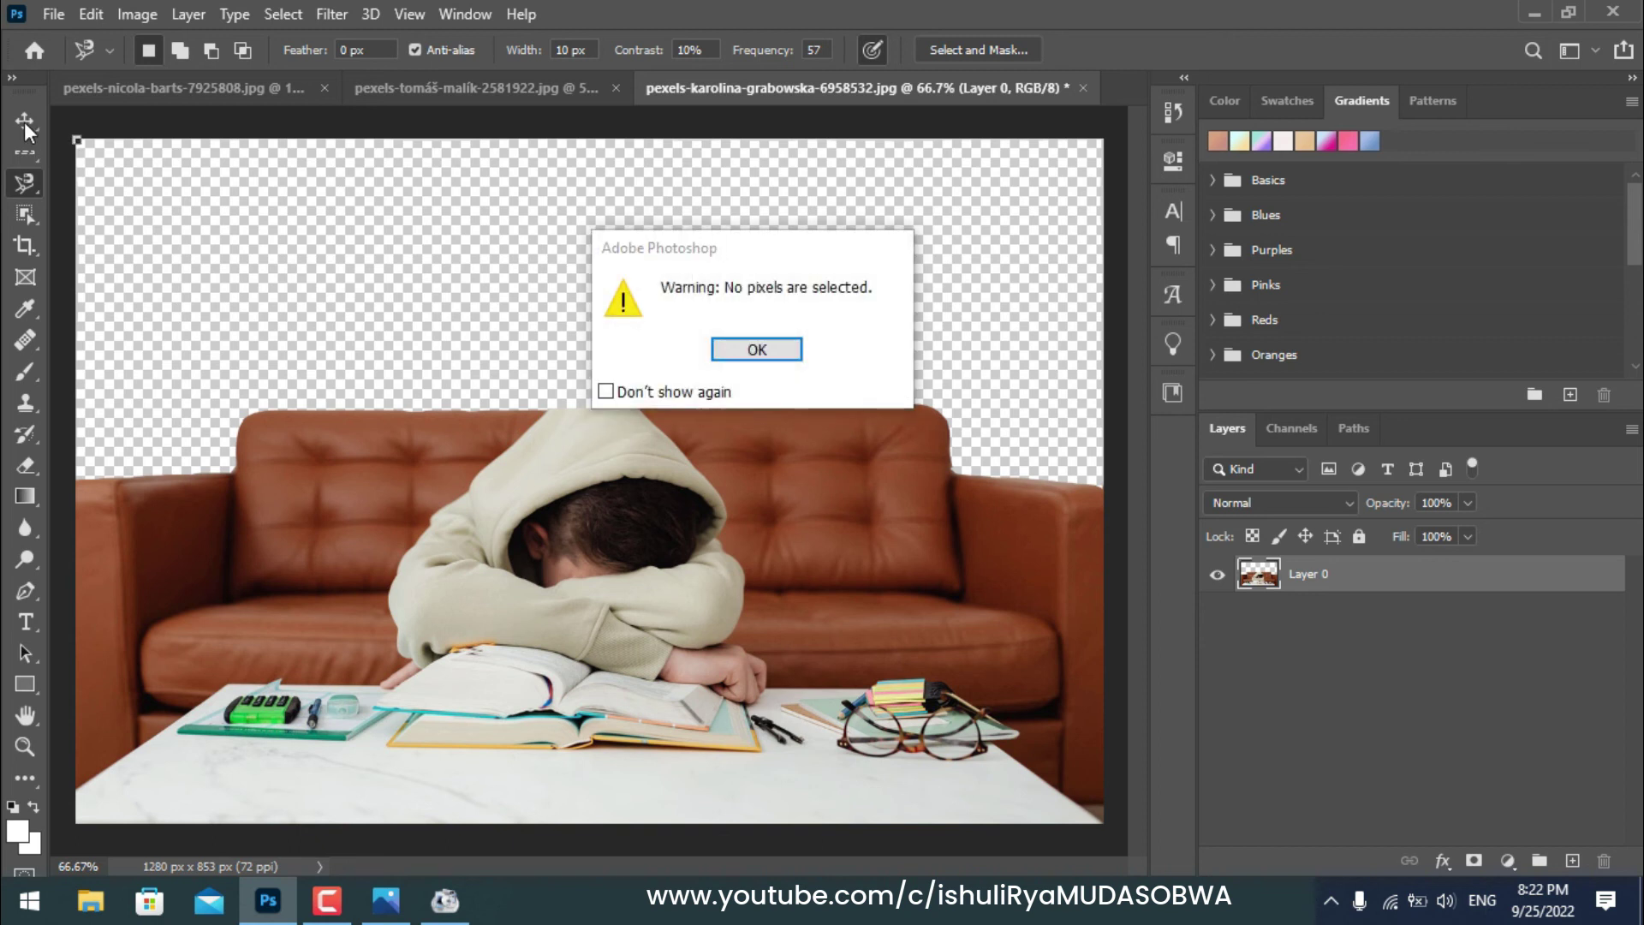
pyautogui.click(757, 348)
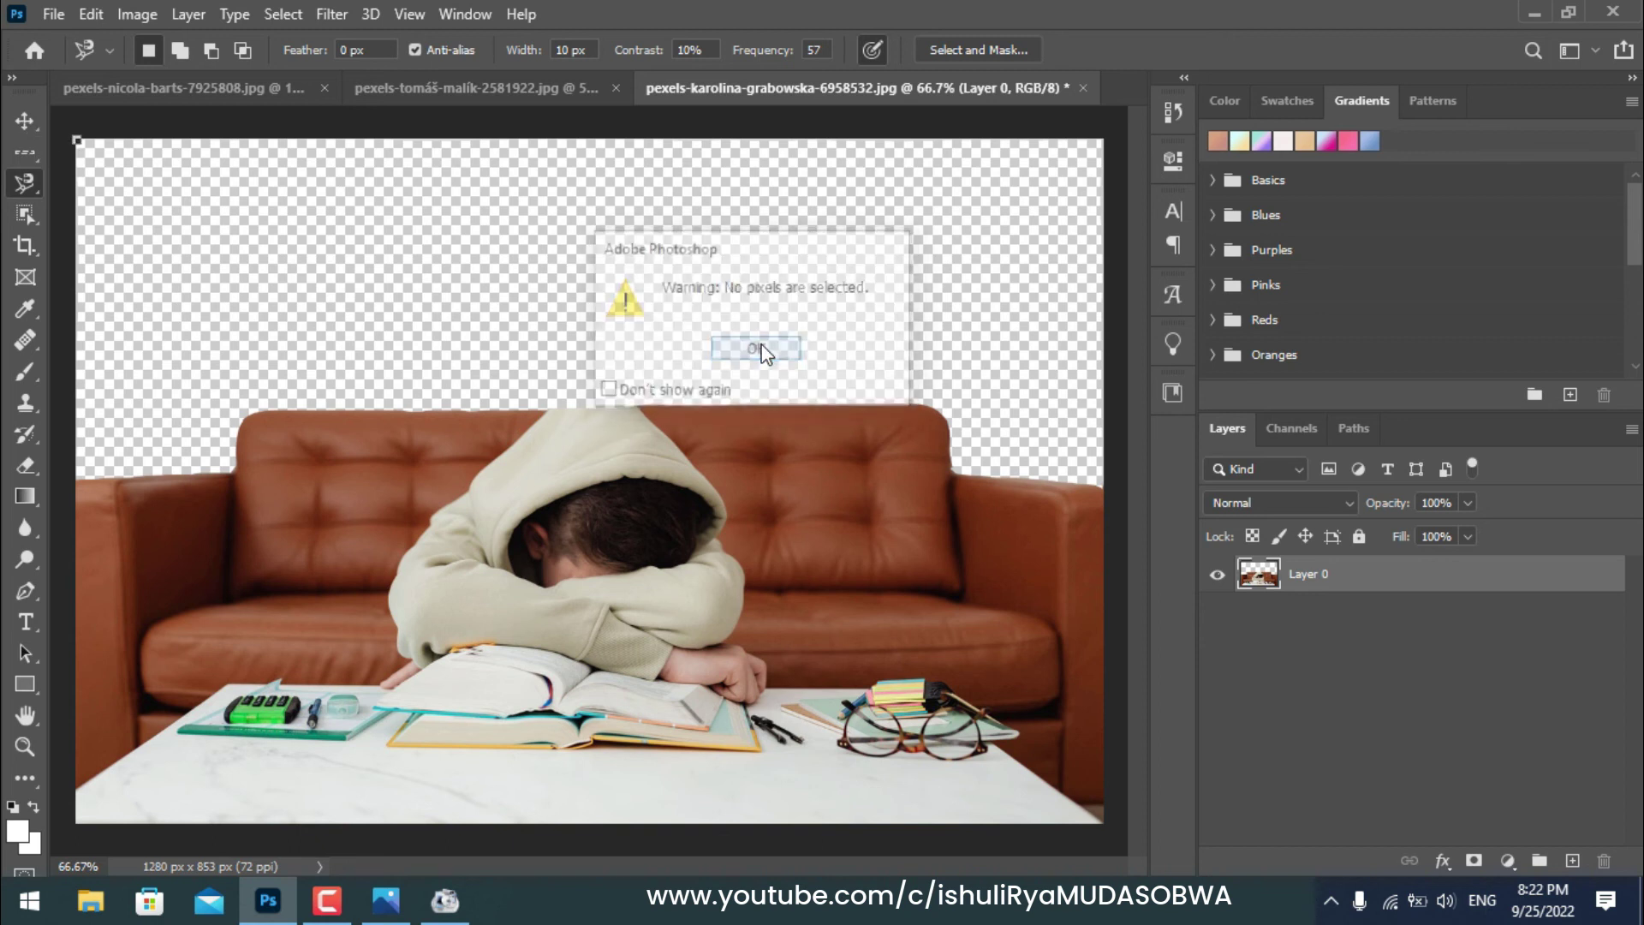
pyautogui.click(32, 122)
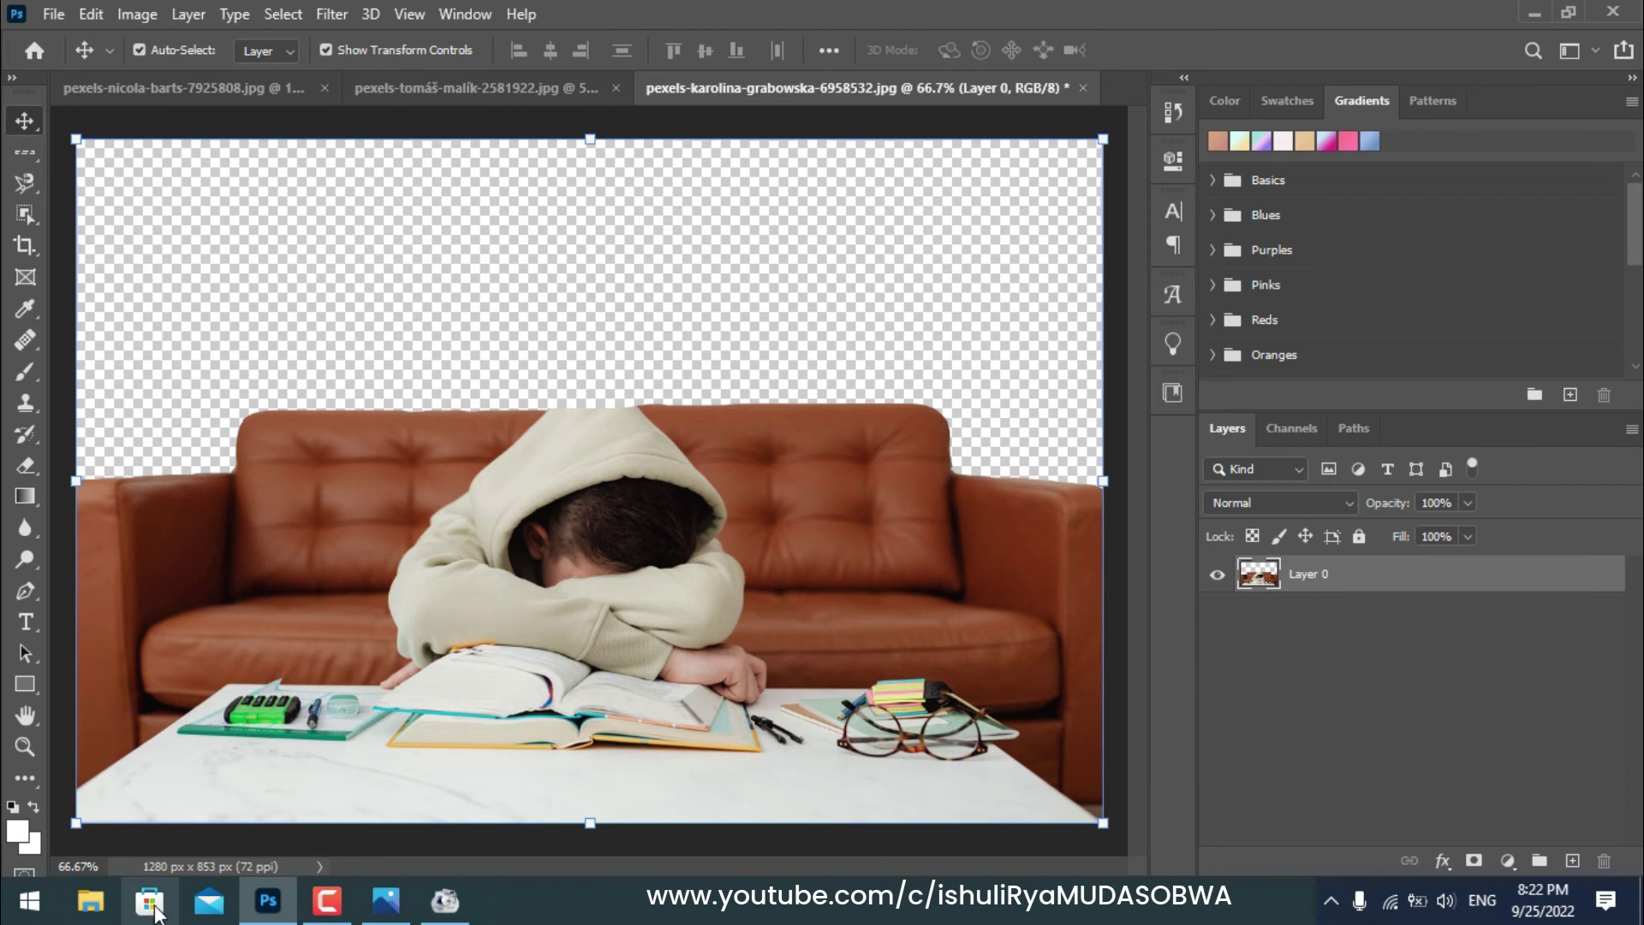
pyautogui.click(447, 78)
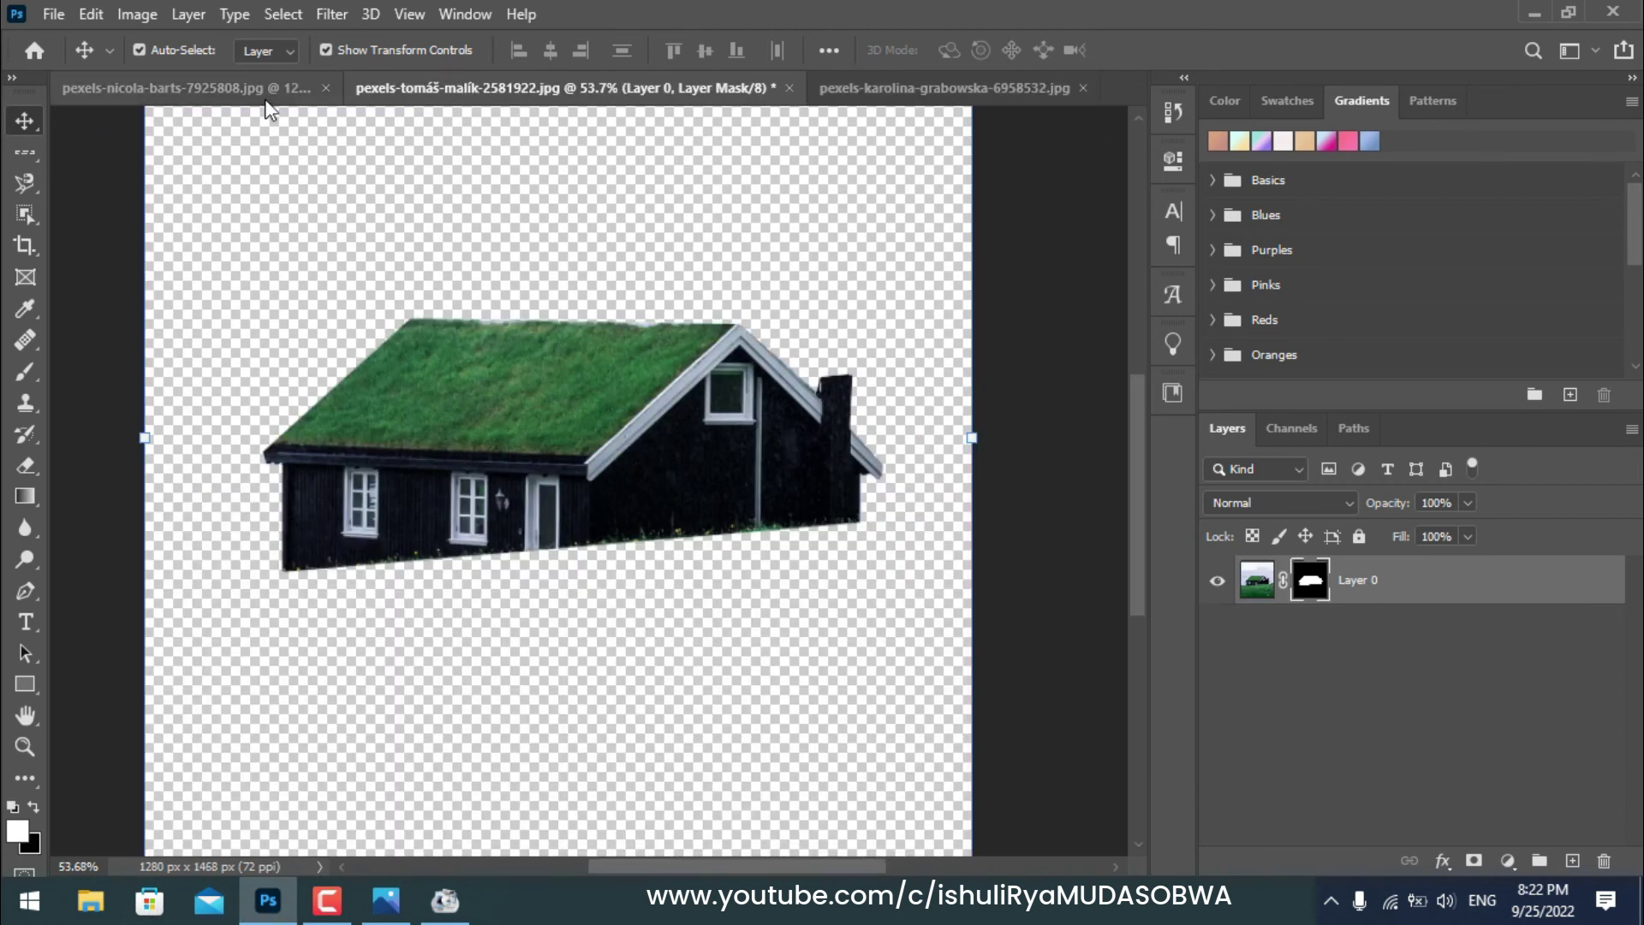
# - Undo the mask to restore the original full house photo and clear its selection
pyautogui.hotkey('ctrl', 'z')
pyautogui.hotkey('ctrl', 'z')
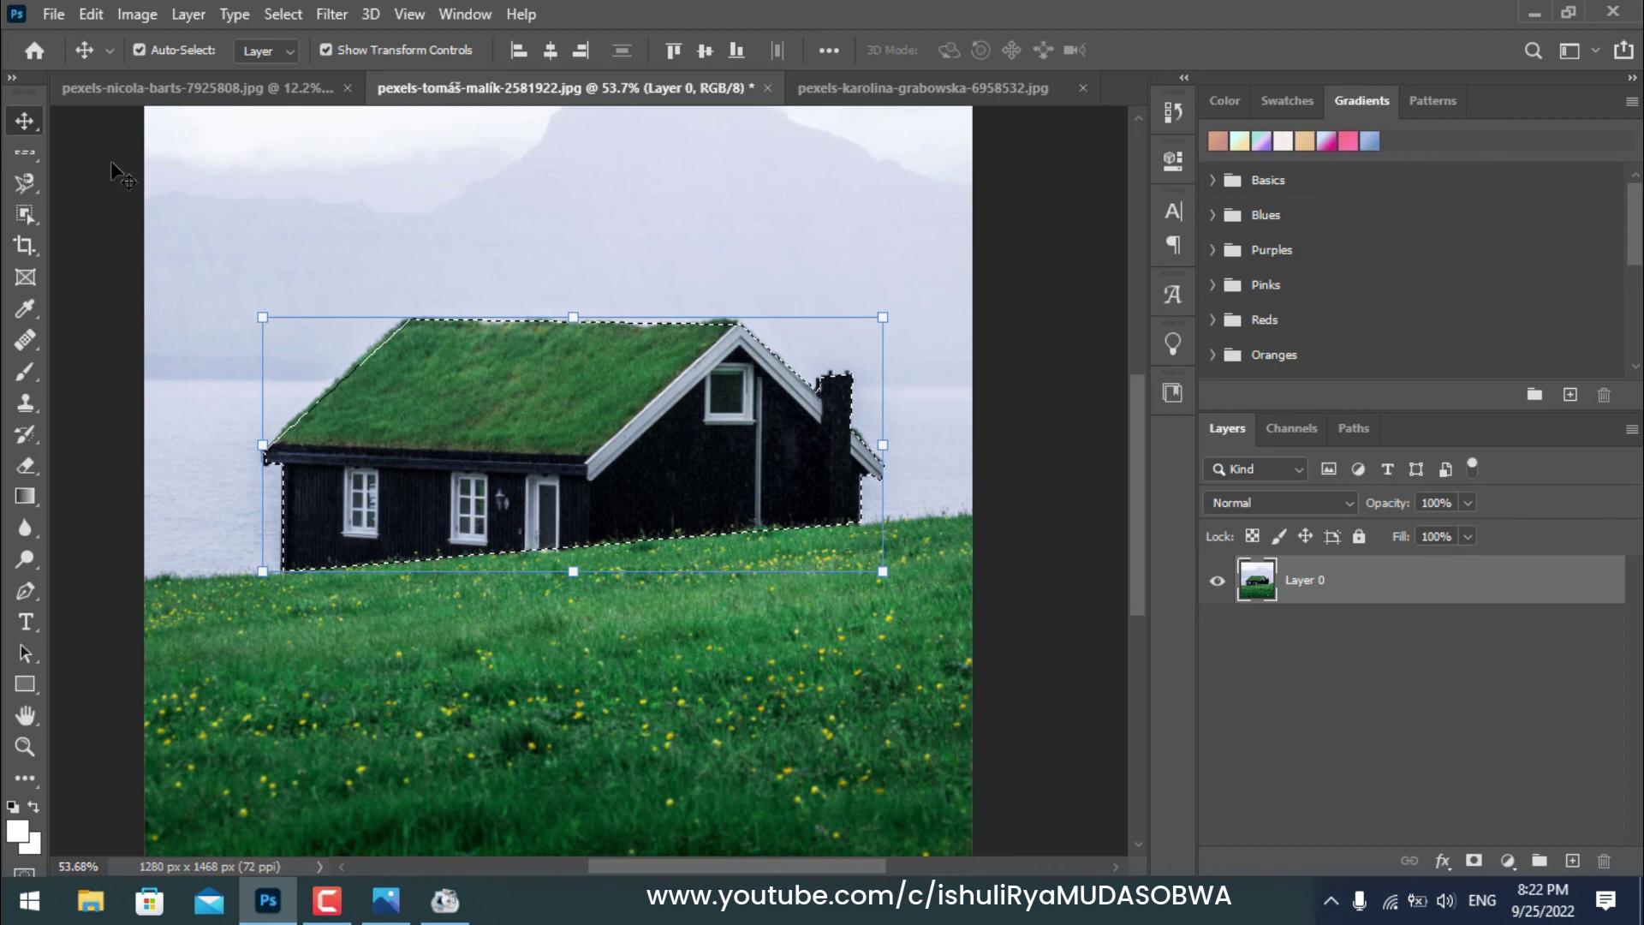
pyautogui.hotkey('ctrl', 'z')
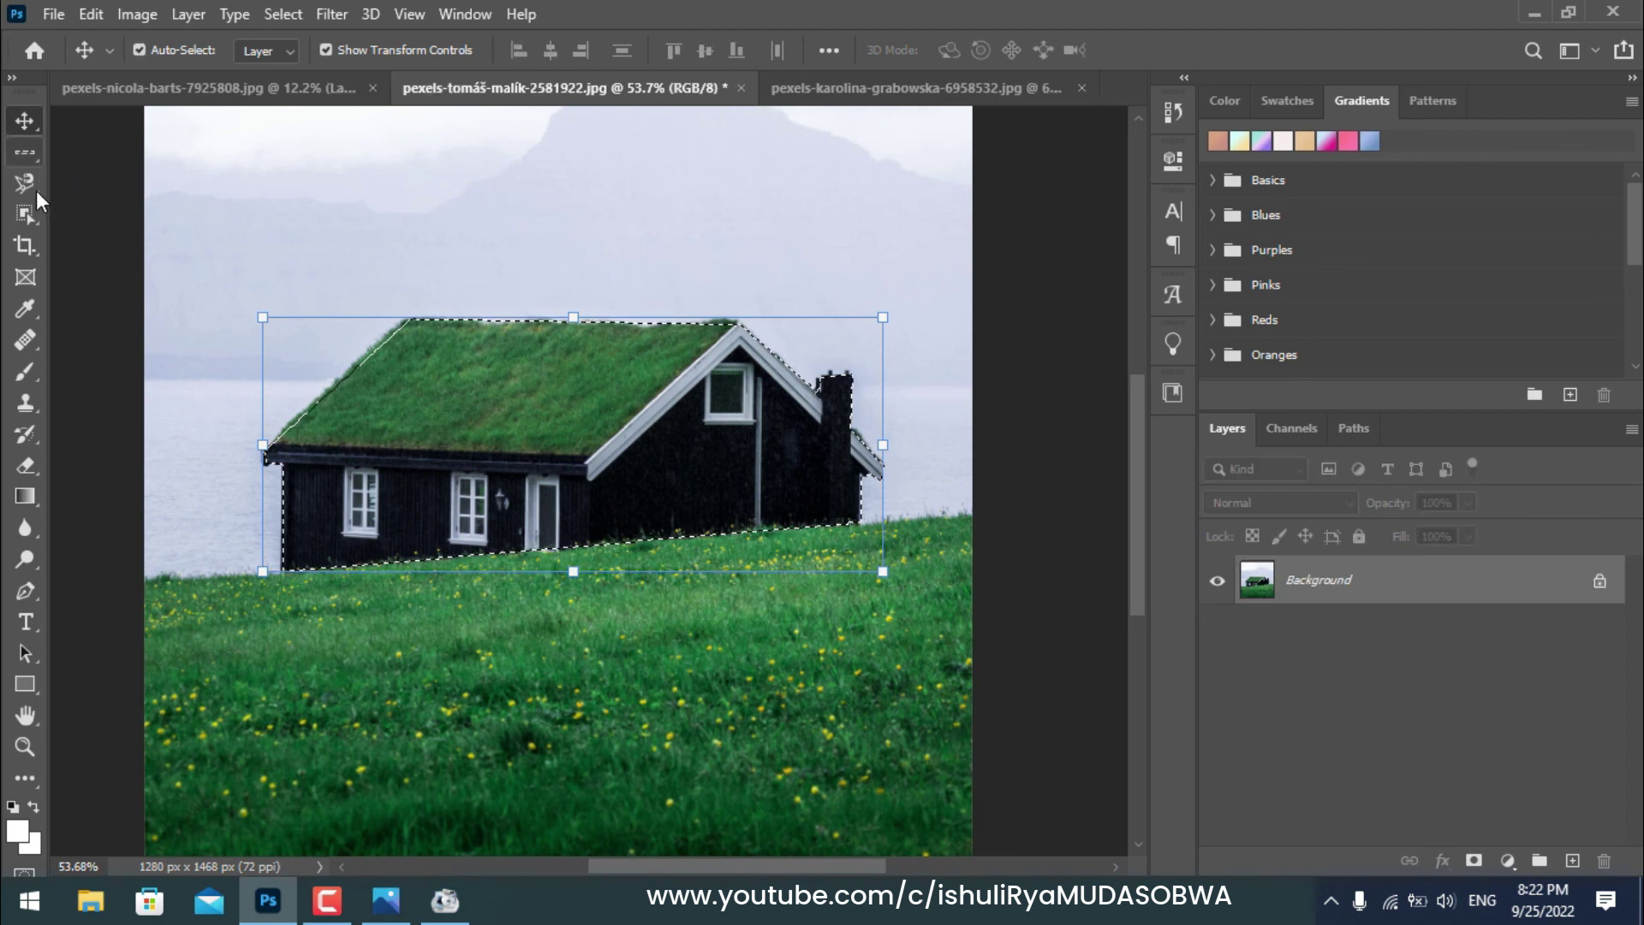
pyautogui.hotkey('ctrl', 'd')
pyautogui.press('l')
pyautogui.click(24, 120)
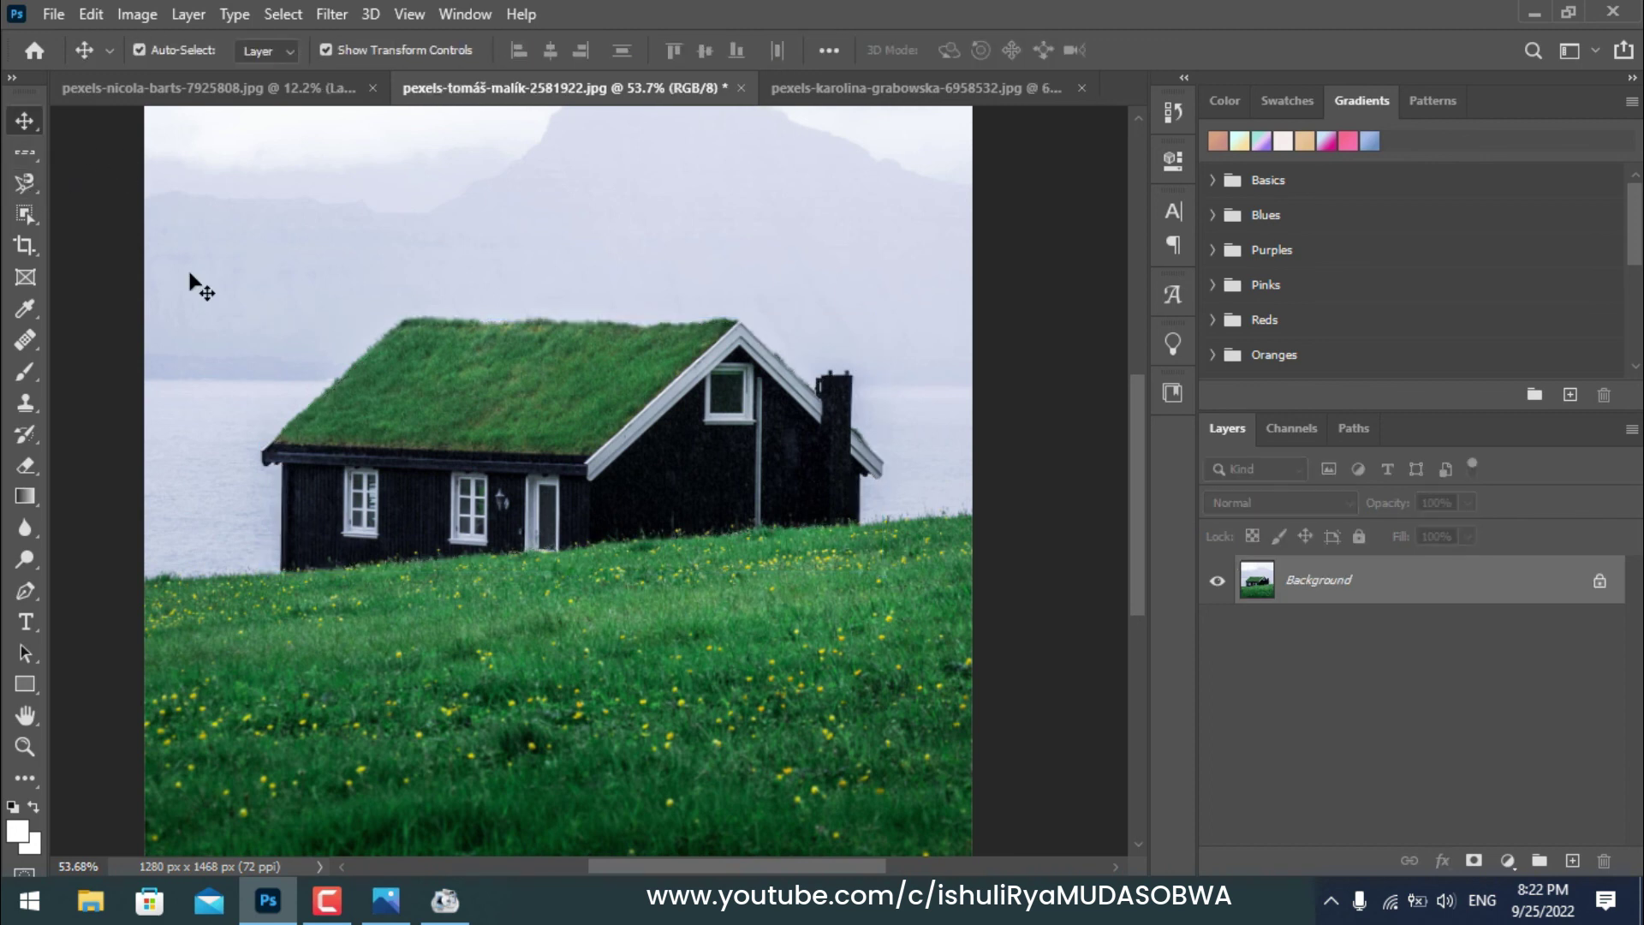
pyautogui.moveTo(680, 486); pyautogui.dragTo(877, 94)
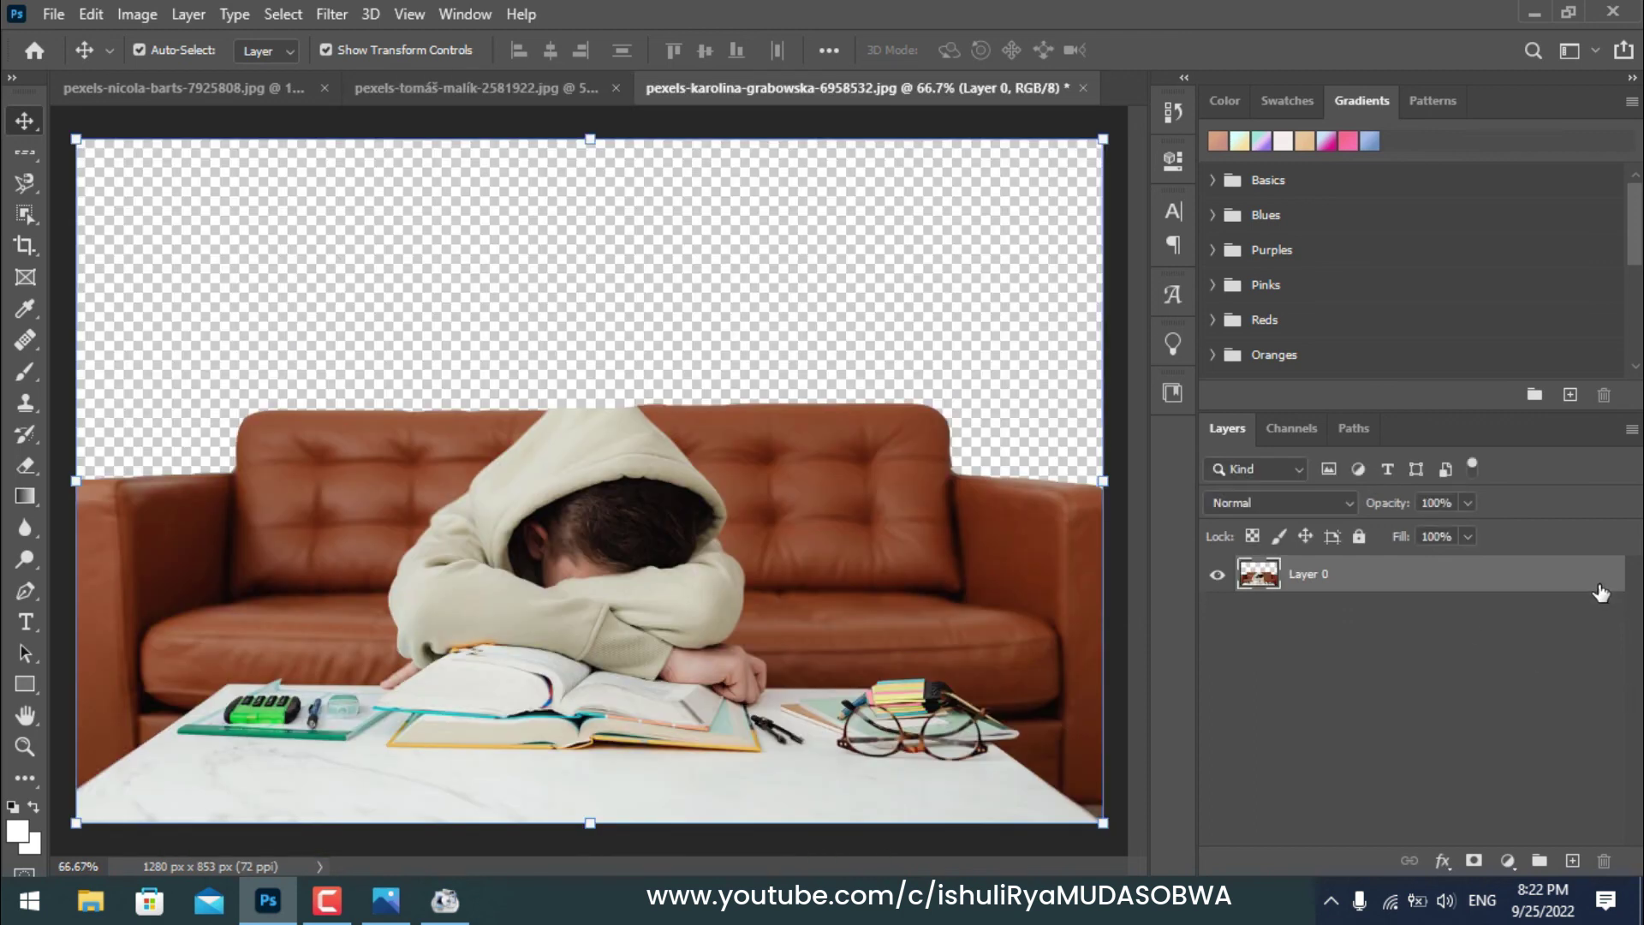
pyautogui.moveTo(875, 94)
pyautogui.mouseDown()
pyautogui.moveTo(620, 150)
pyautogui.moveTo(1493, 548)
pyautogui.mouseUp()
# - Unlock the house Background layer, copy the whole photo, and return to the sofa picture
pyautogui.click(1599, 581)
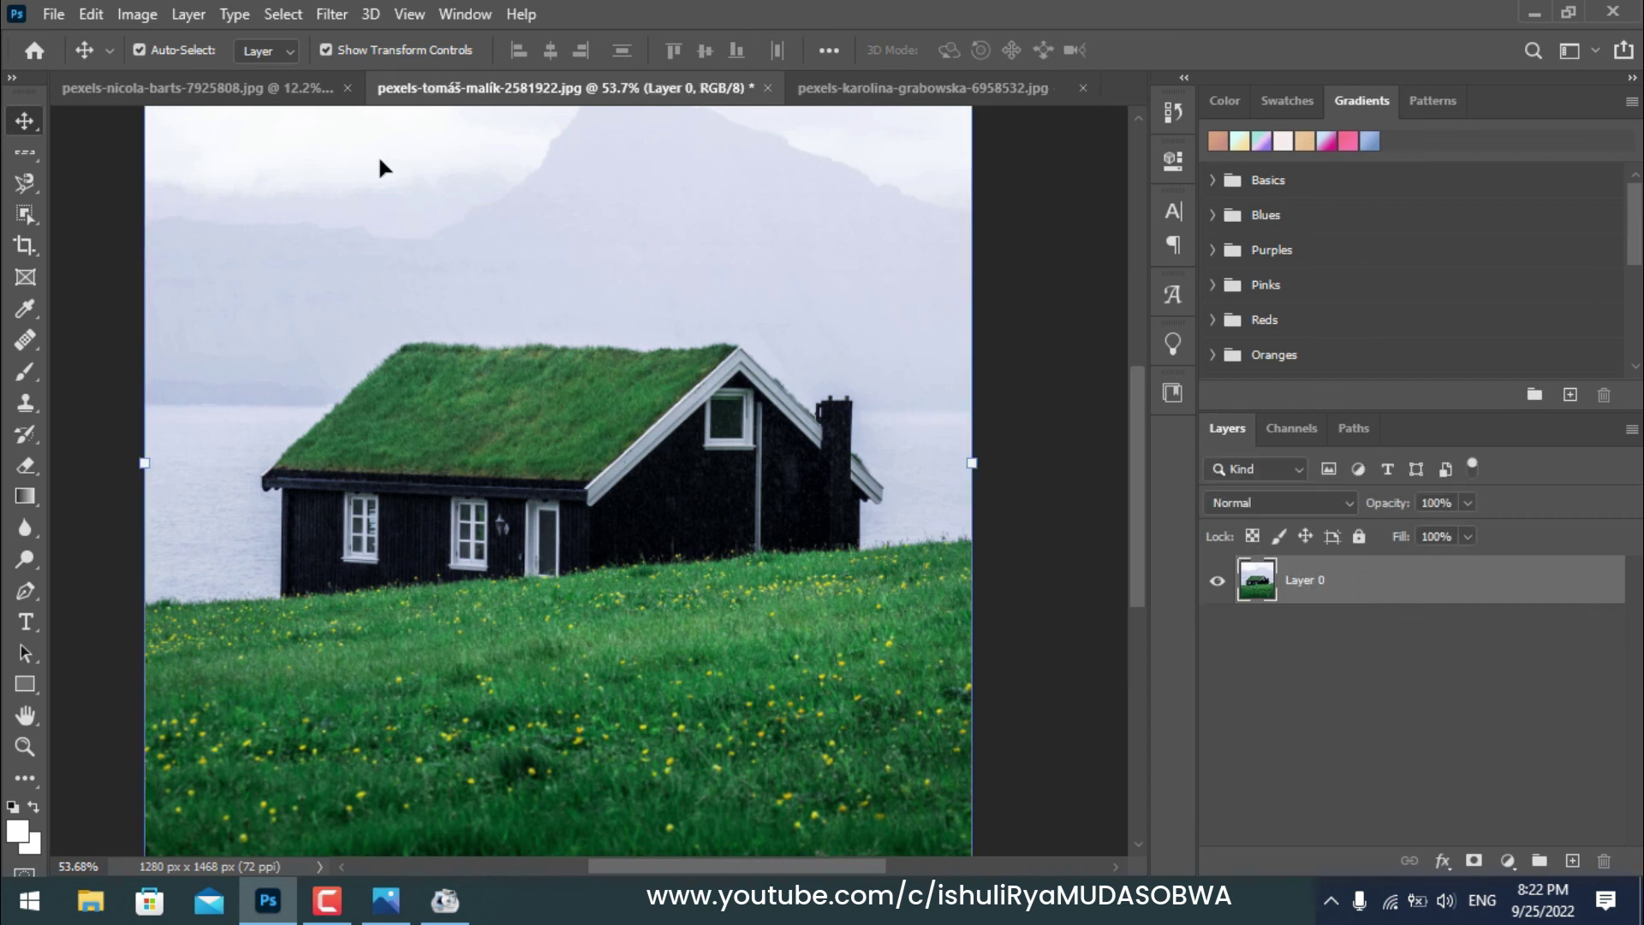
pyautogui.click(91, 14)
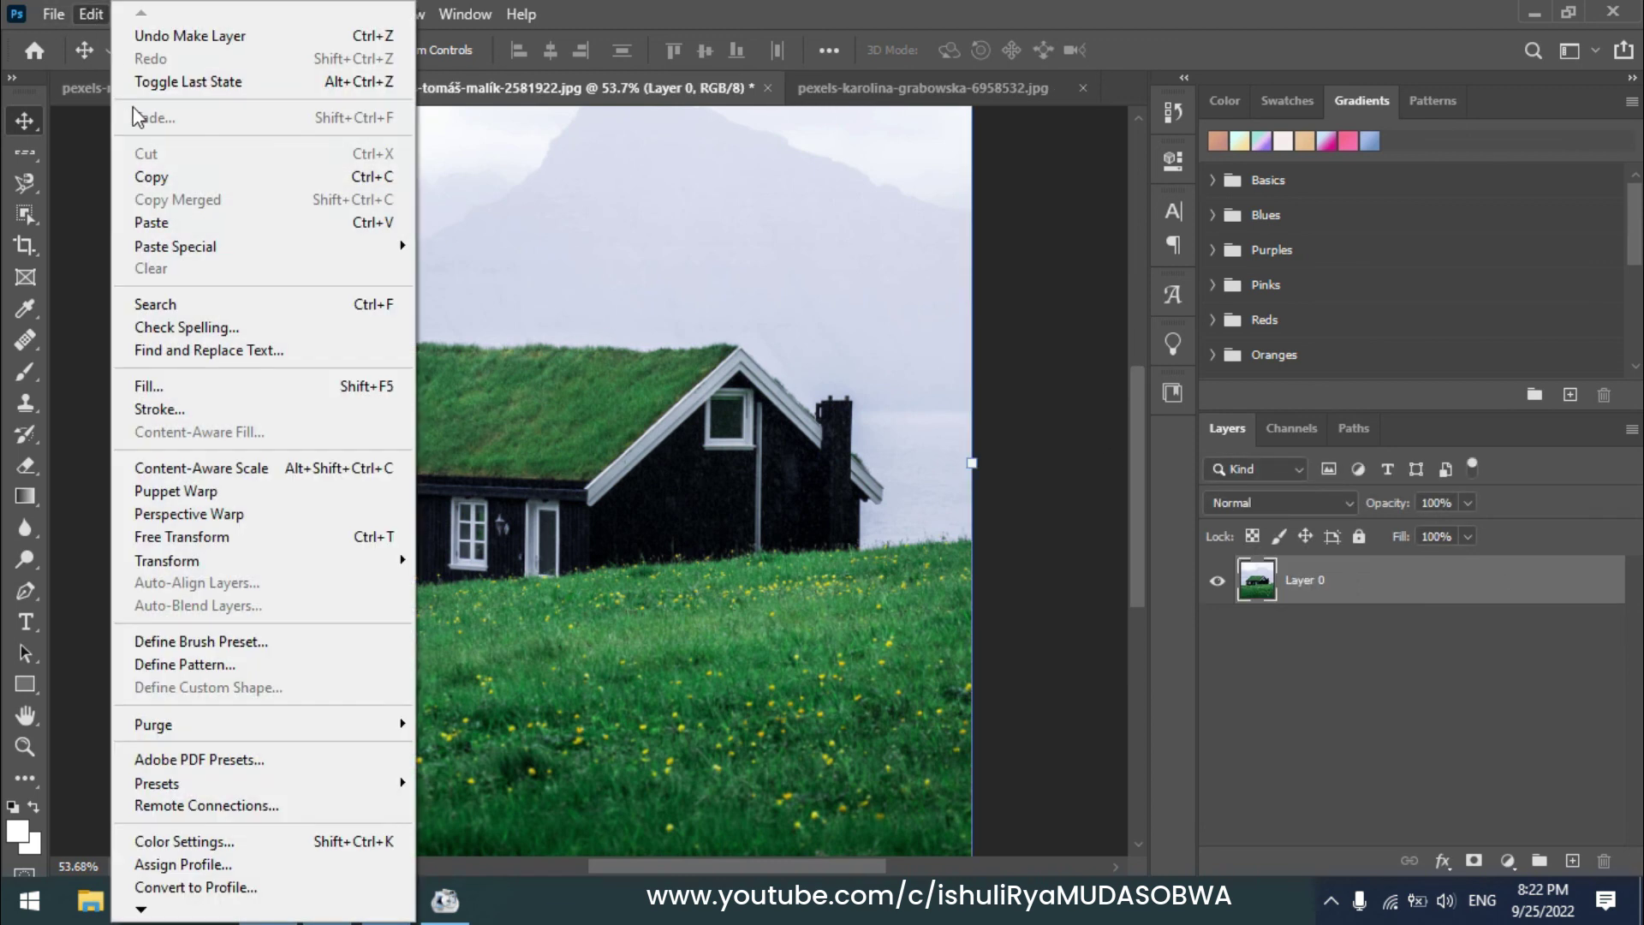
pyautogui.click(167, 177)
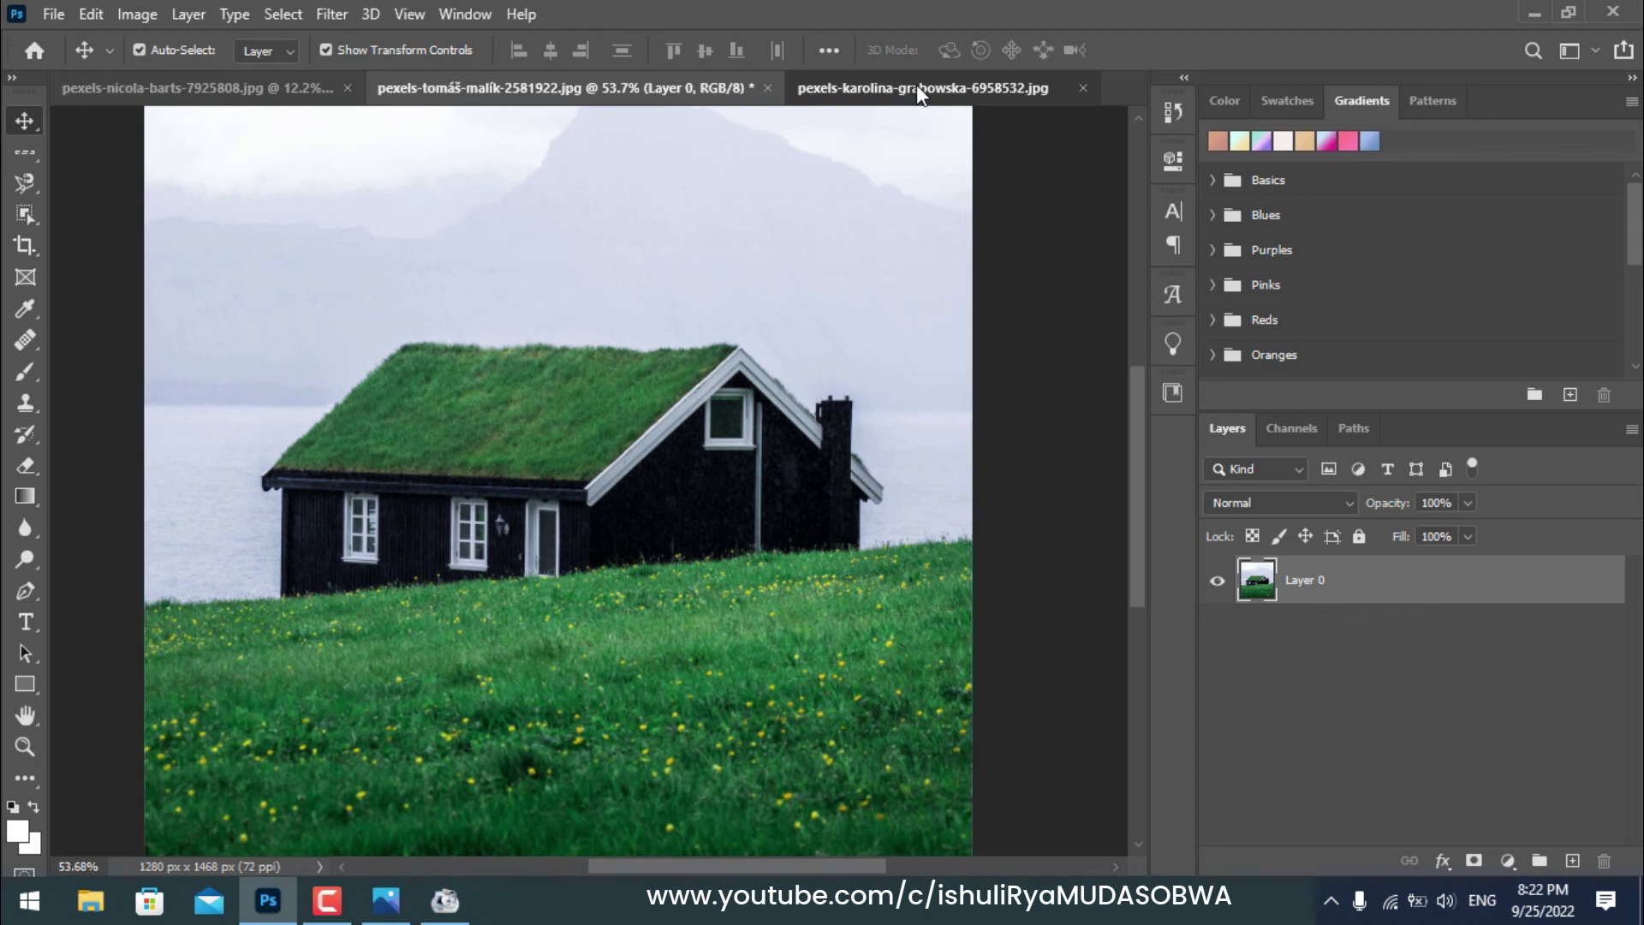
pyautogui.click(916, 86)
pyautogui.click(53, 14)
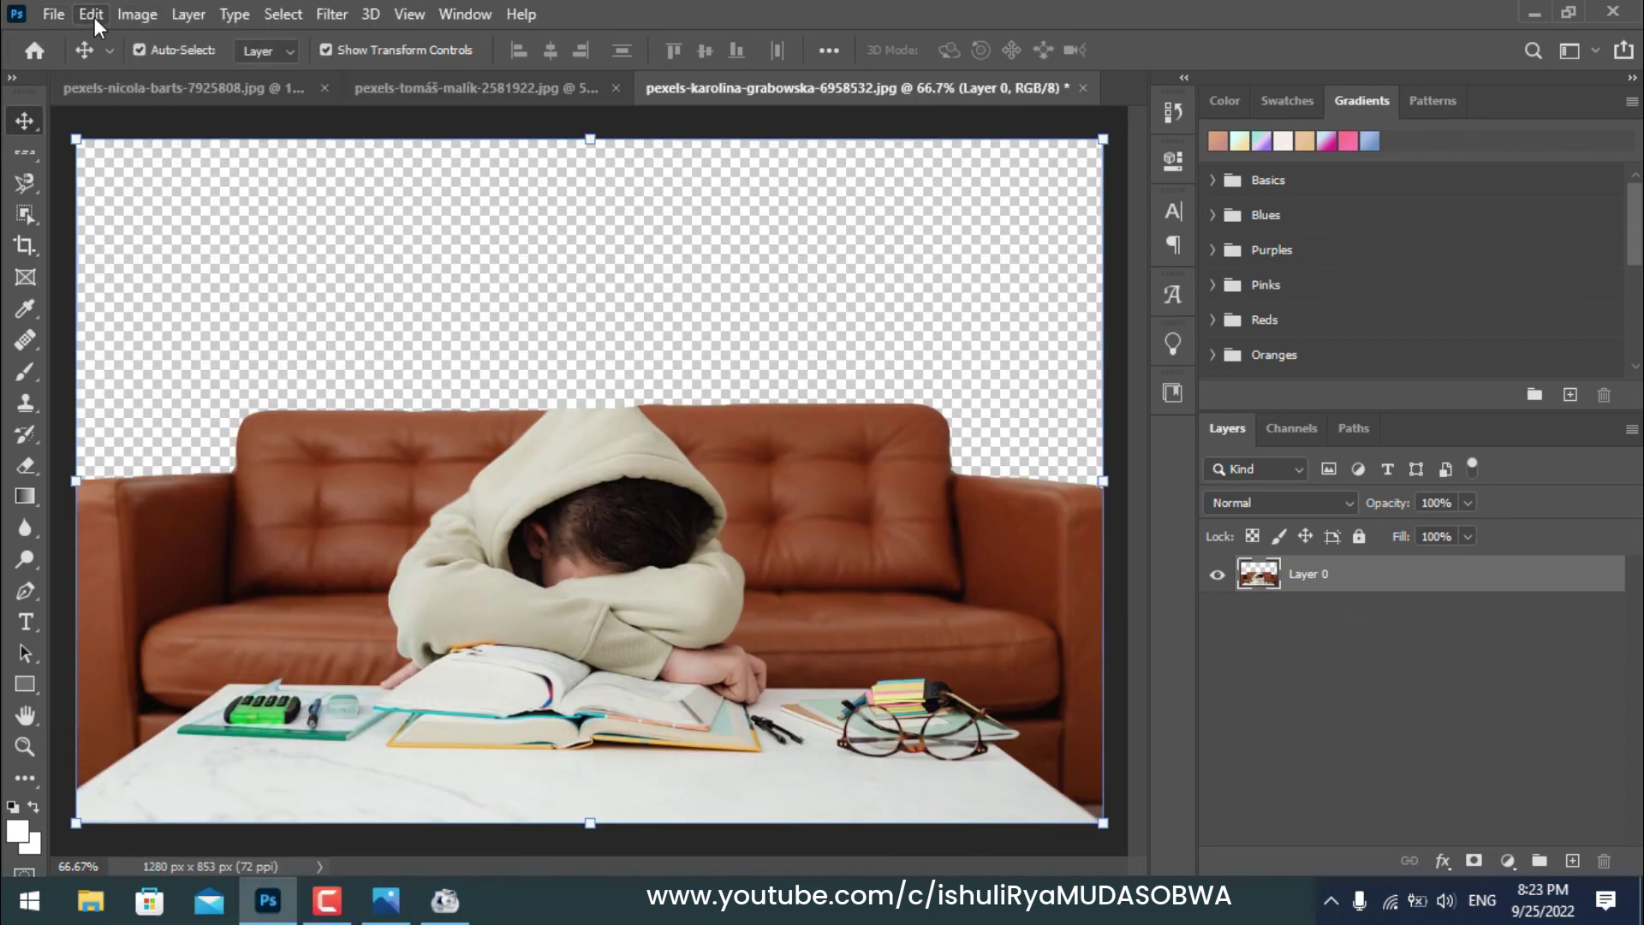
# - Paste the house photo as Layer 1, place it below the student layer, and position it behind the sofa
pyautogui.click(94, 17)
pyautogui.click(163, 224)
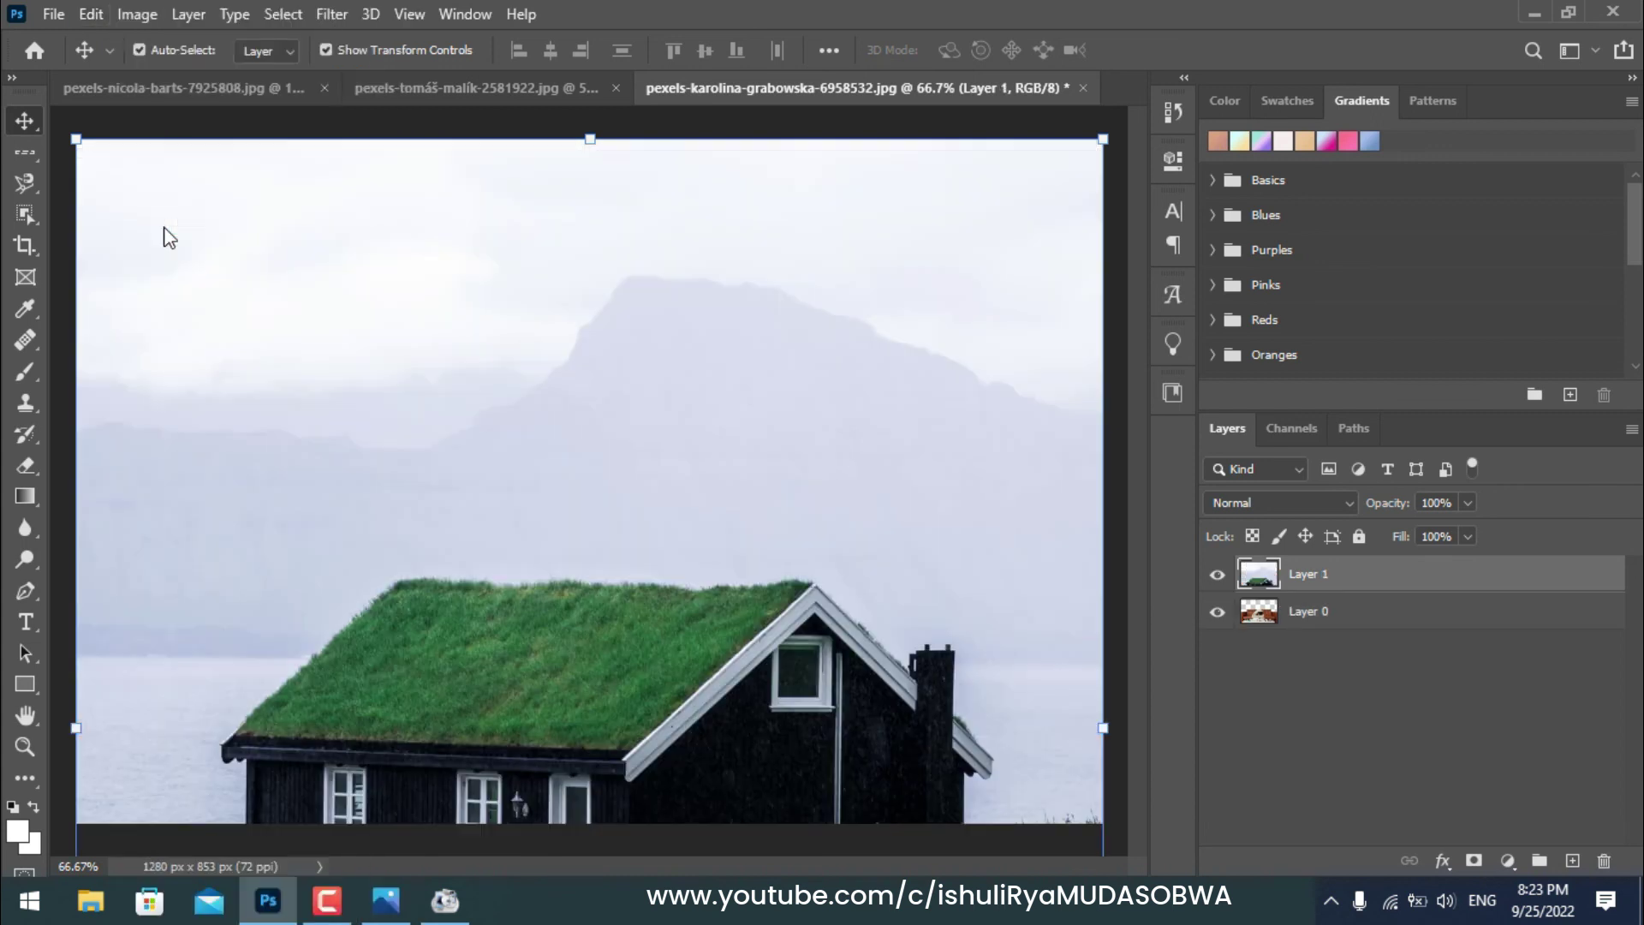
pyautogui.moveTo(767, 531)
pyautogui.mouseDown()
pyautogui.moveTo(743, 377)
pyautogui.moveTo(783, 366)
pyautogui.mouseUp()
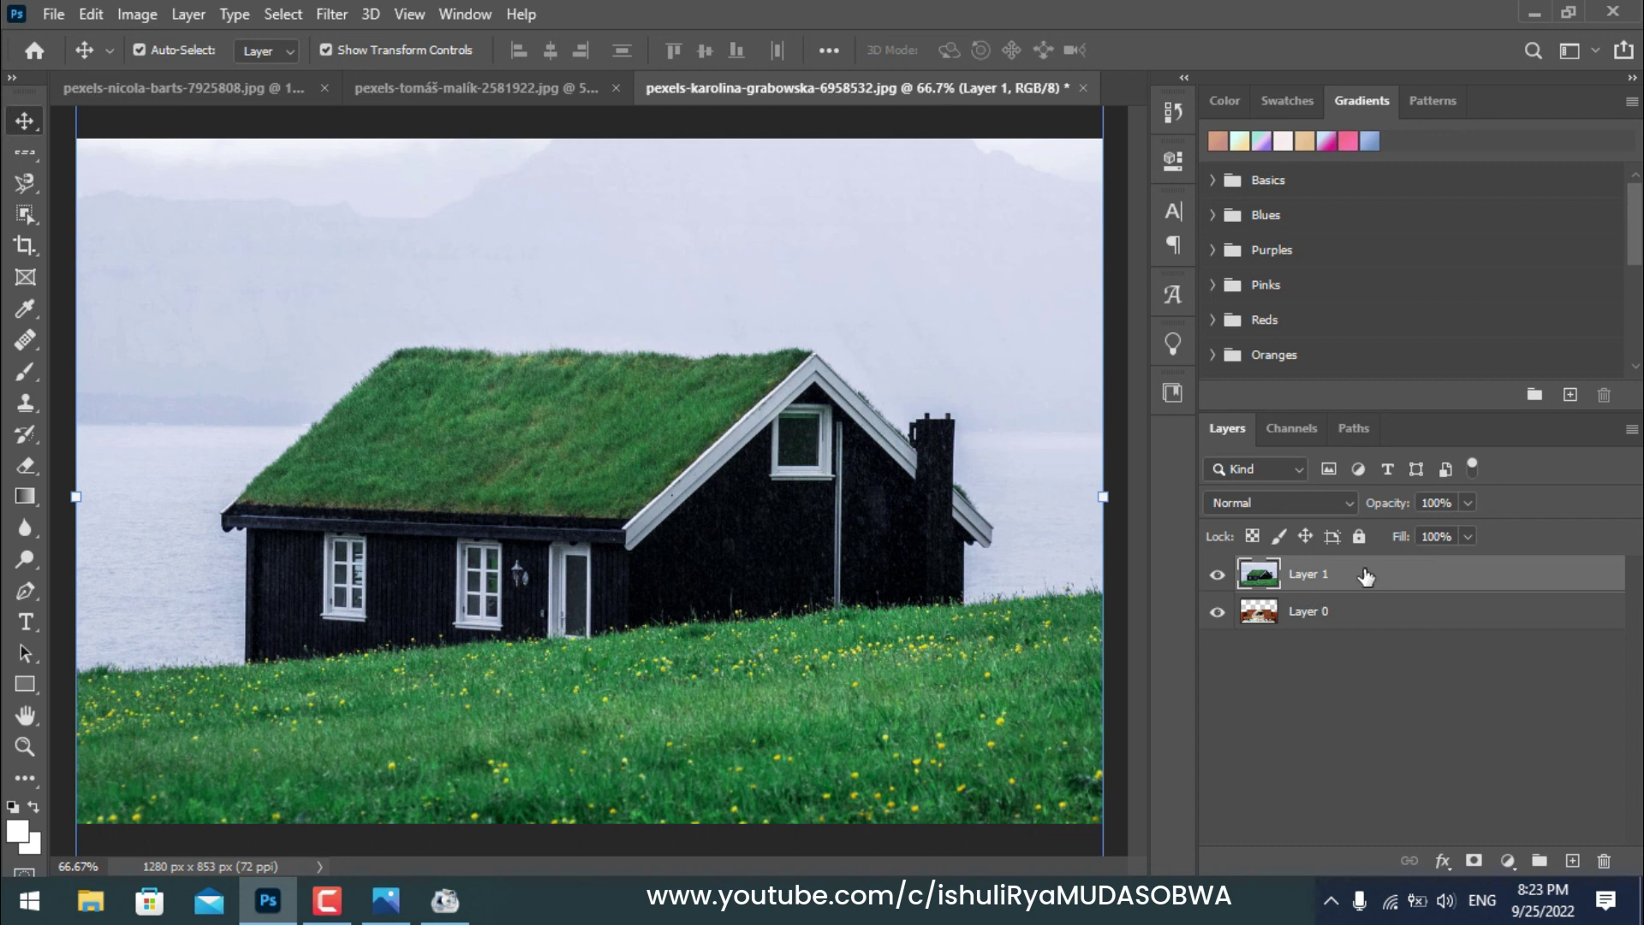
pyautogui.moveTo(1366, 577); pyautogui.dragTo(1361, 634)
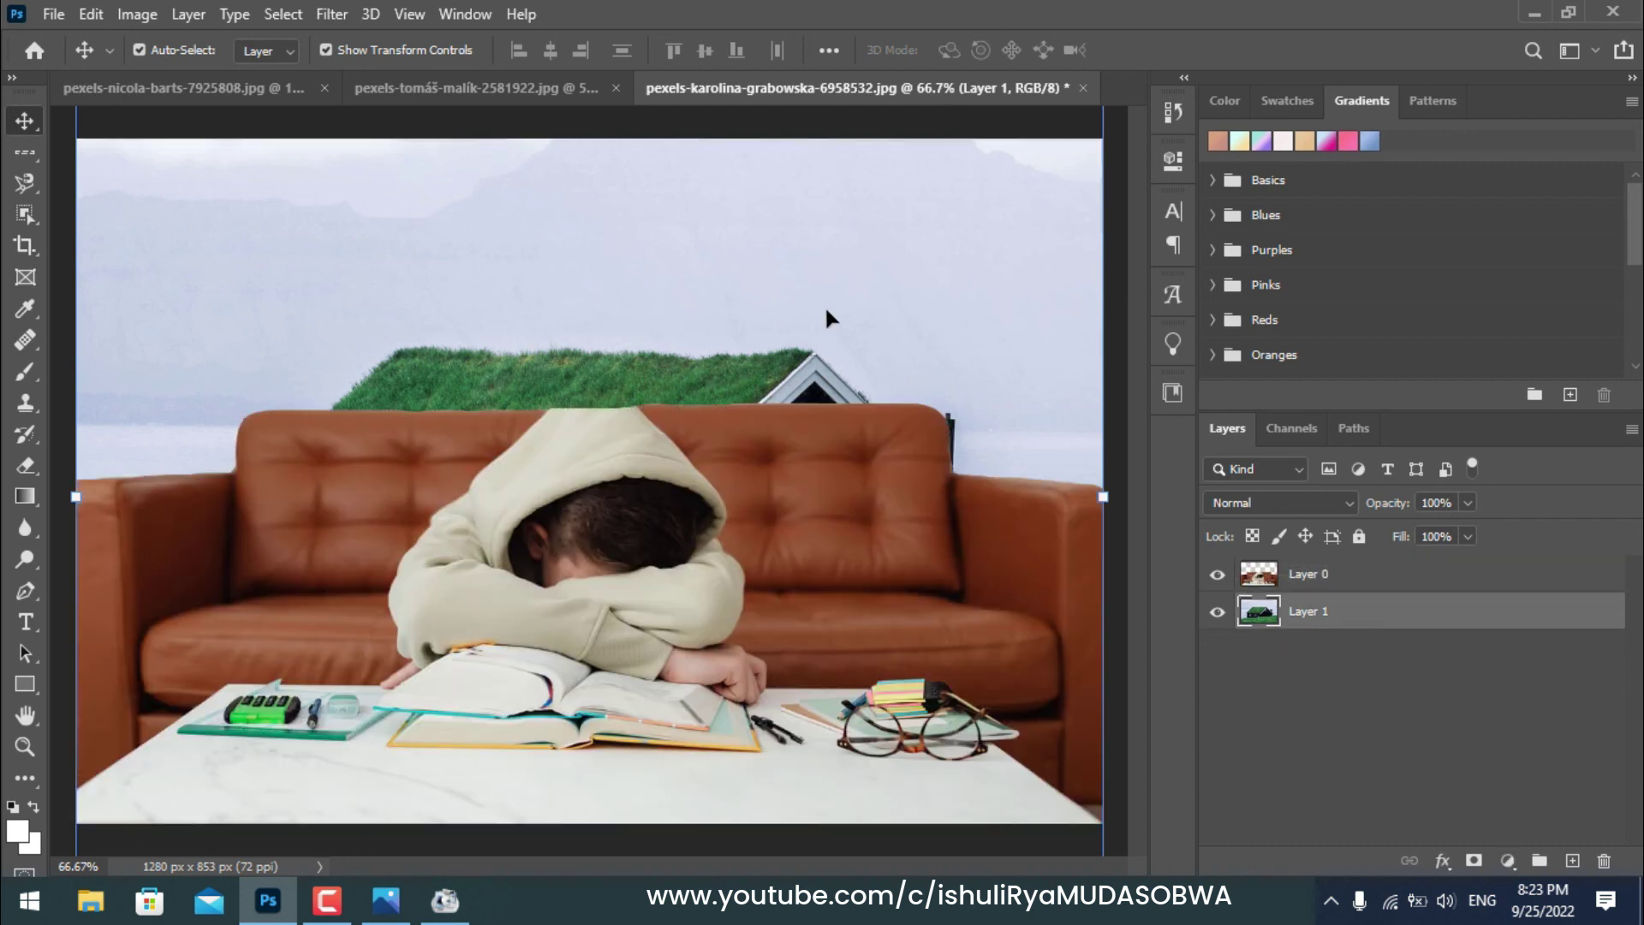
pyautogui.moveTo(775, 297)
pyautogui.mouseDown()
pyautogui.moveTo(851, 269)
pyautogui.moveTo(815, 212)
pyautogui.moveTo(872, 208)
pyautogui.moveTo(886, 269)
pyautogui.mouseUp()
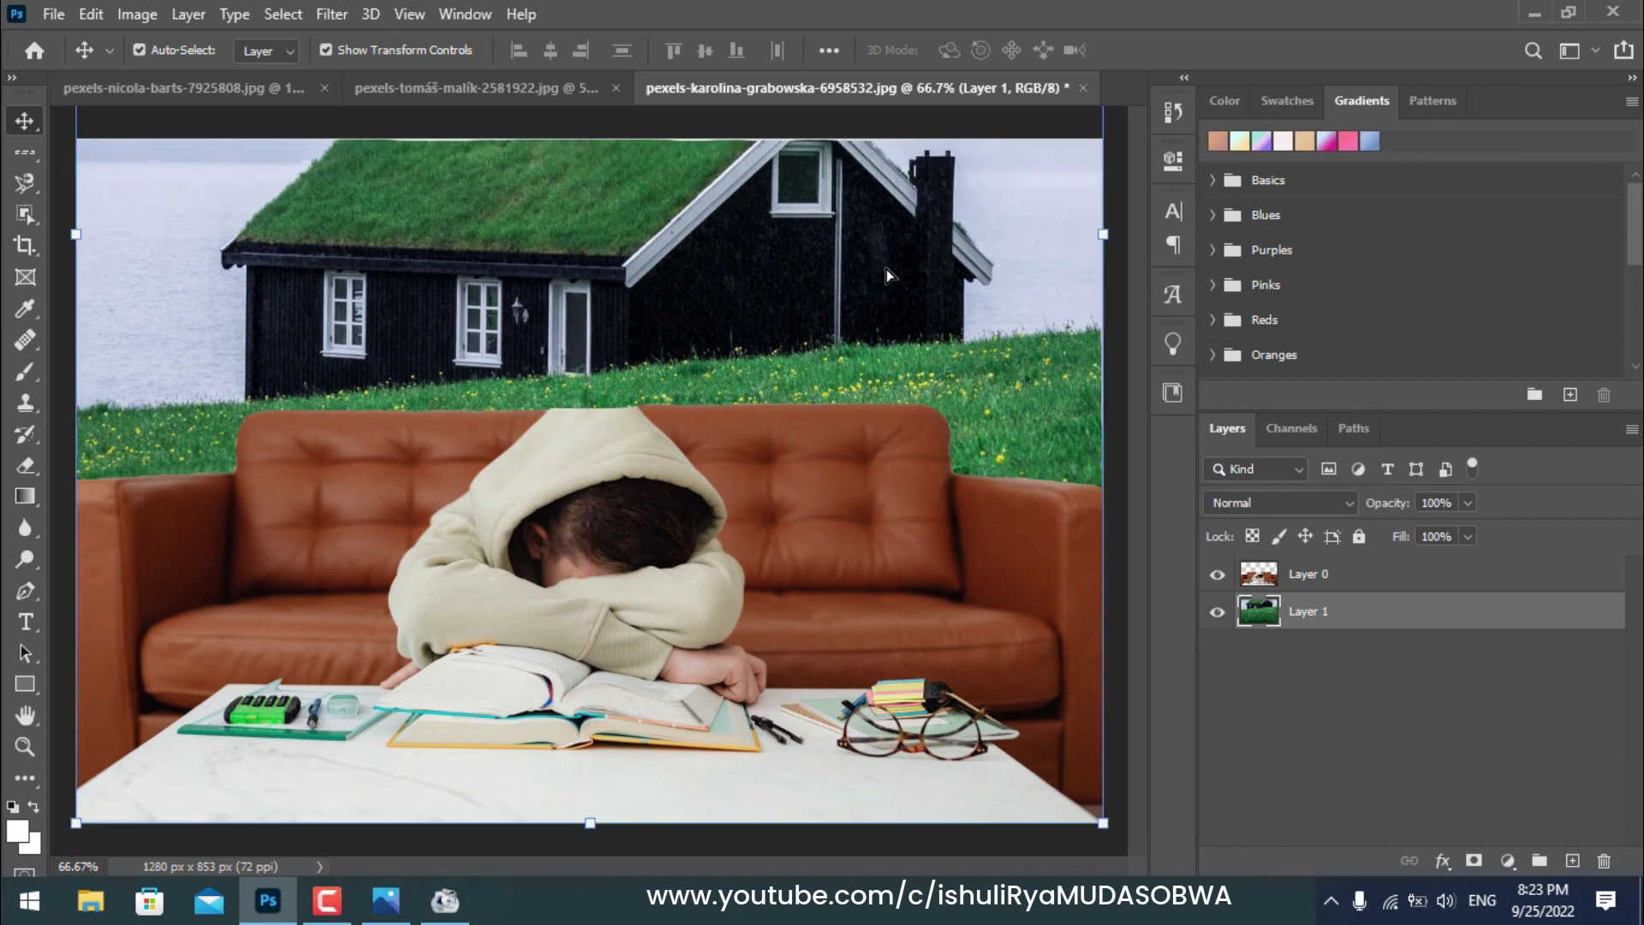
# - Shift the house layer right and down until it covers the whole wall area above the sofa
pyautogui.click(31, 185)
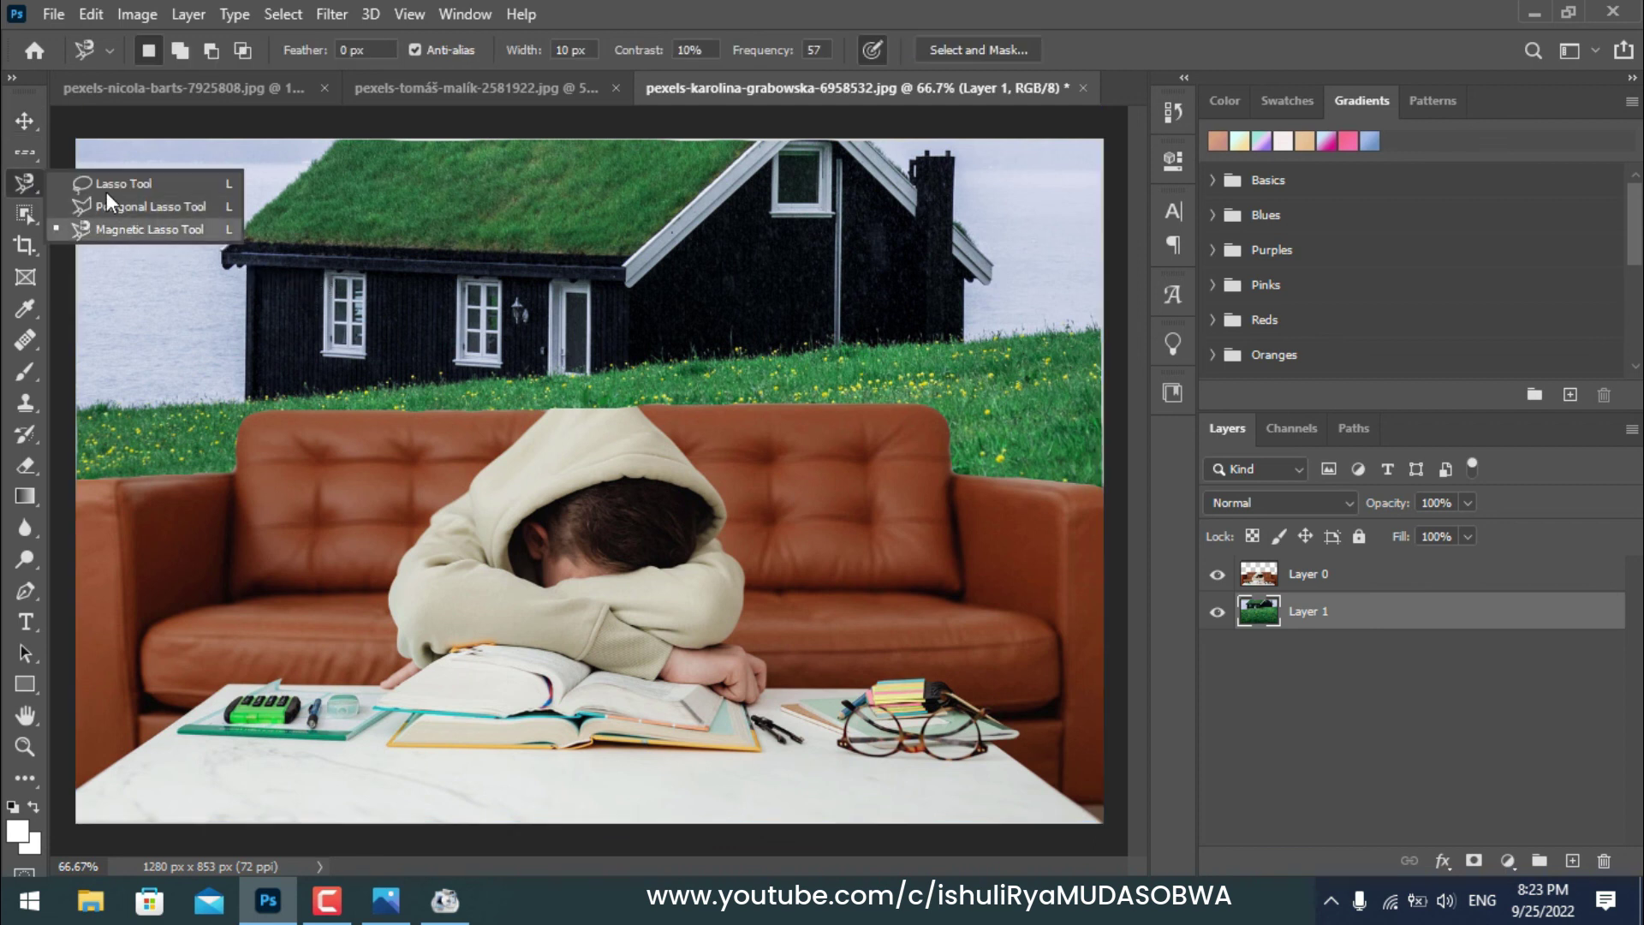
pyautogui.click(27, 125)
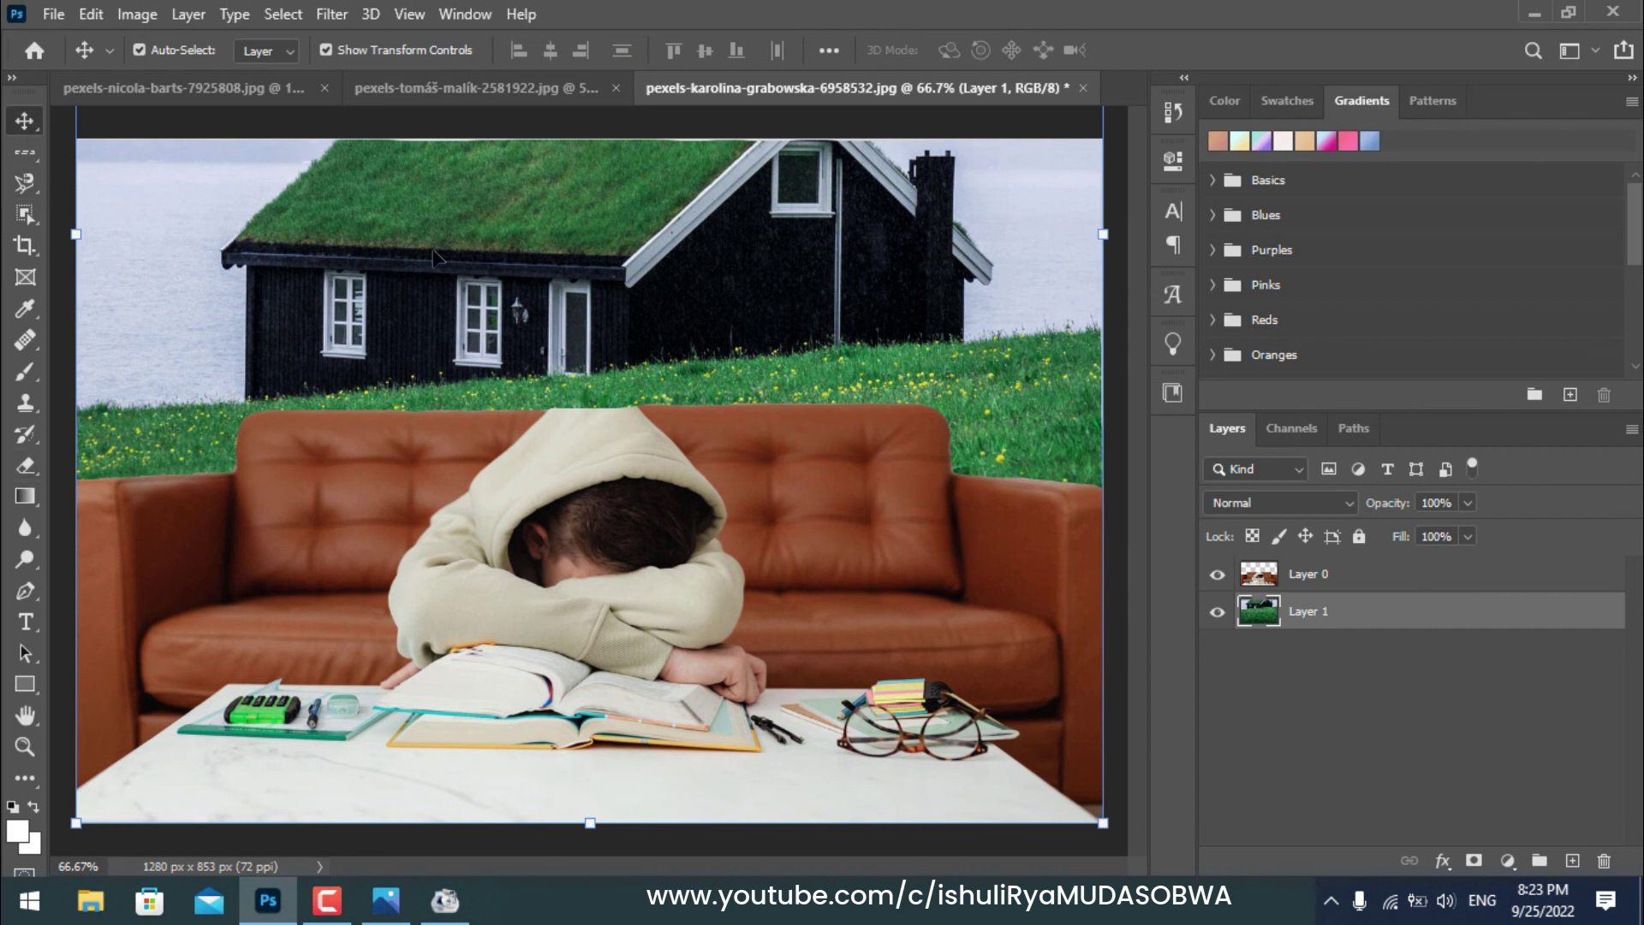
pyautogui.moveTo(730, 288)
pyautogui.mouseDown()
pyautogui.moveTo(752, 348)
pyautogui.moveTo(694, 329)
pyautogui.mouseUp()
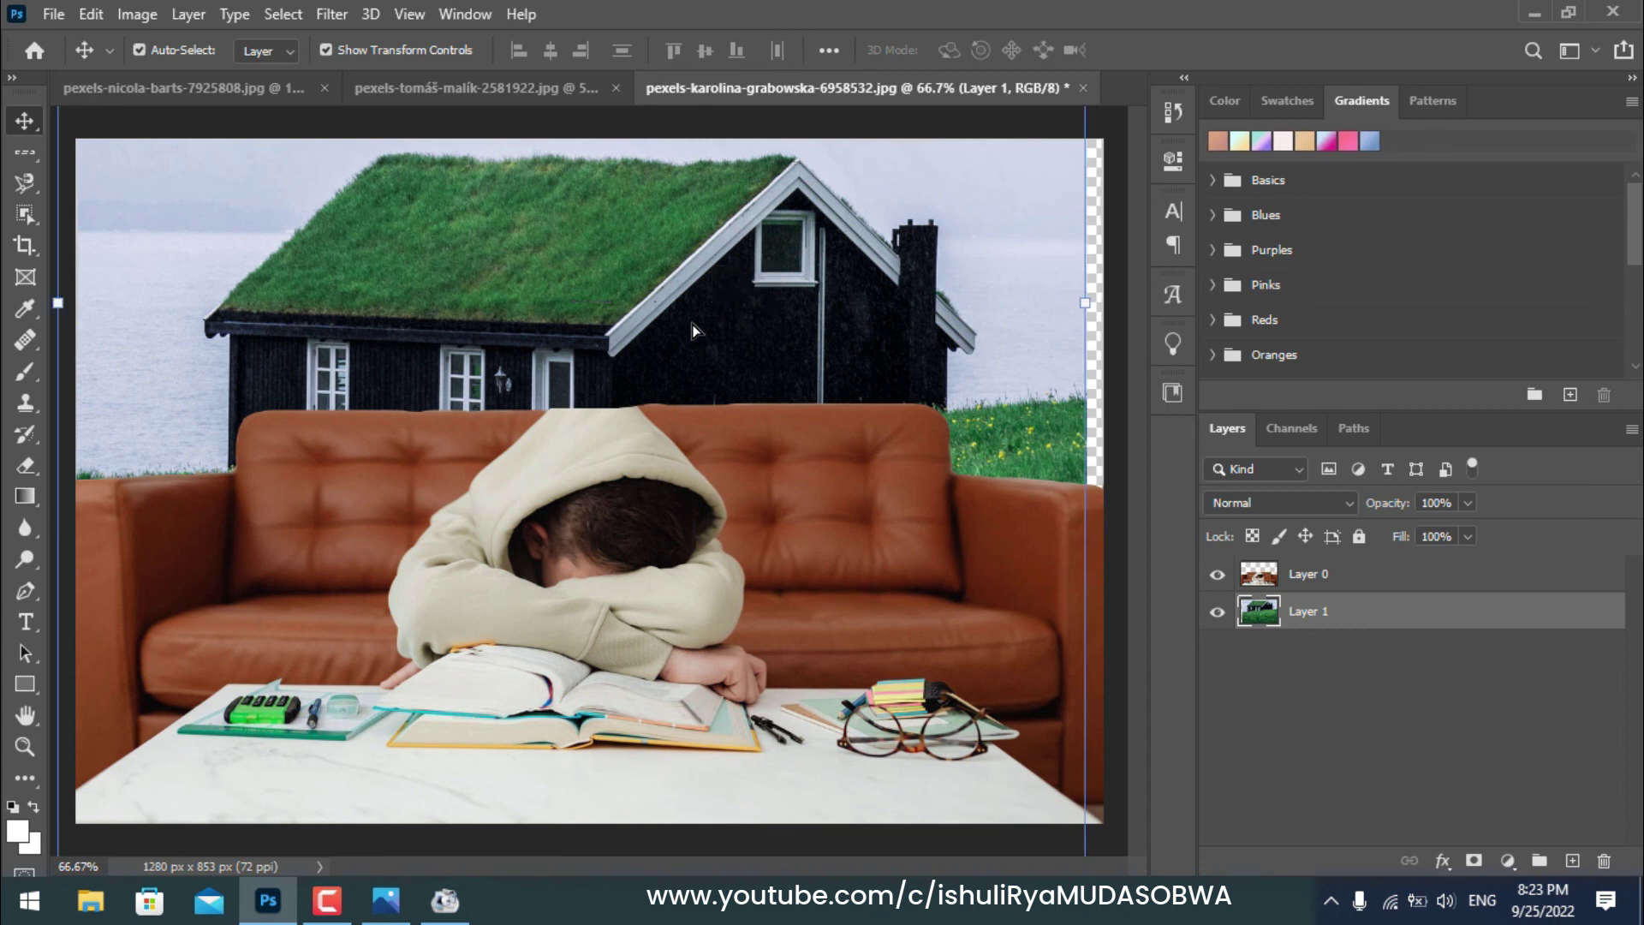
pyautogui.moveTo(693, 329); pyautogui.dragTo(706, 332)
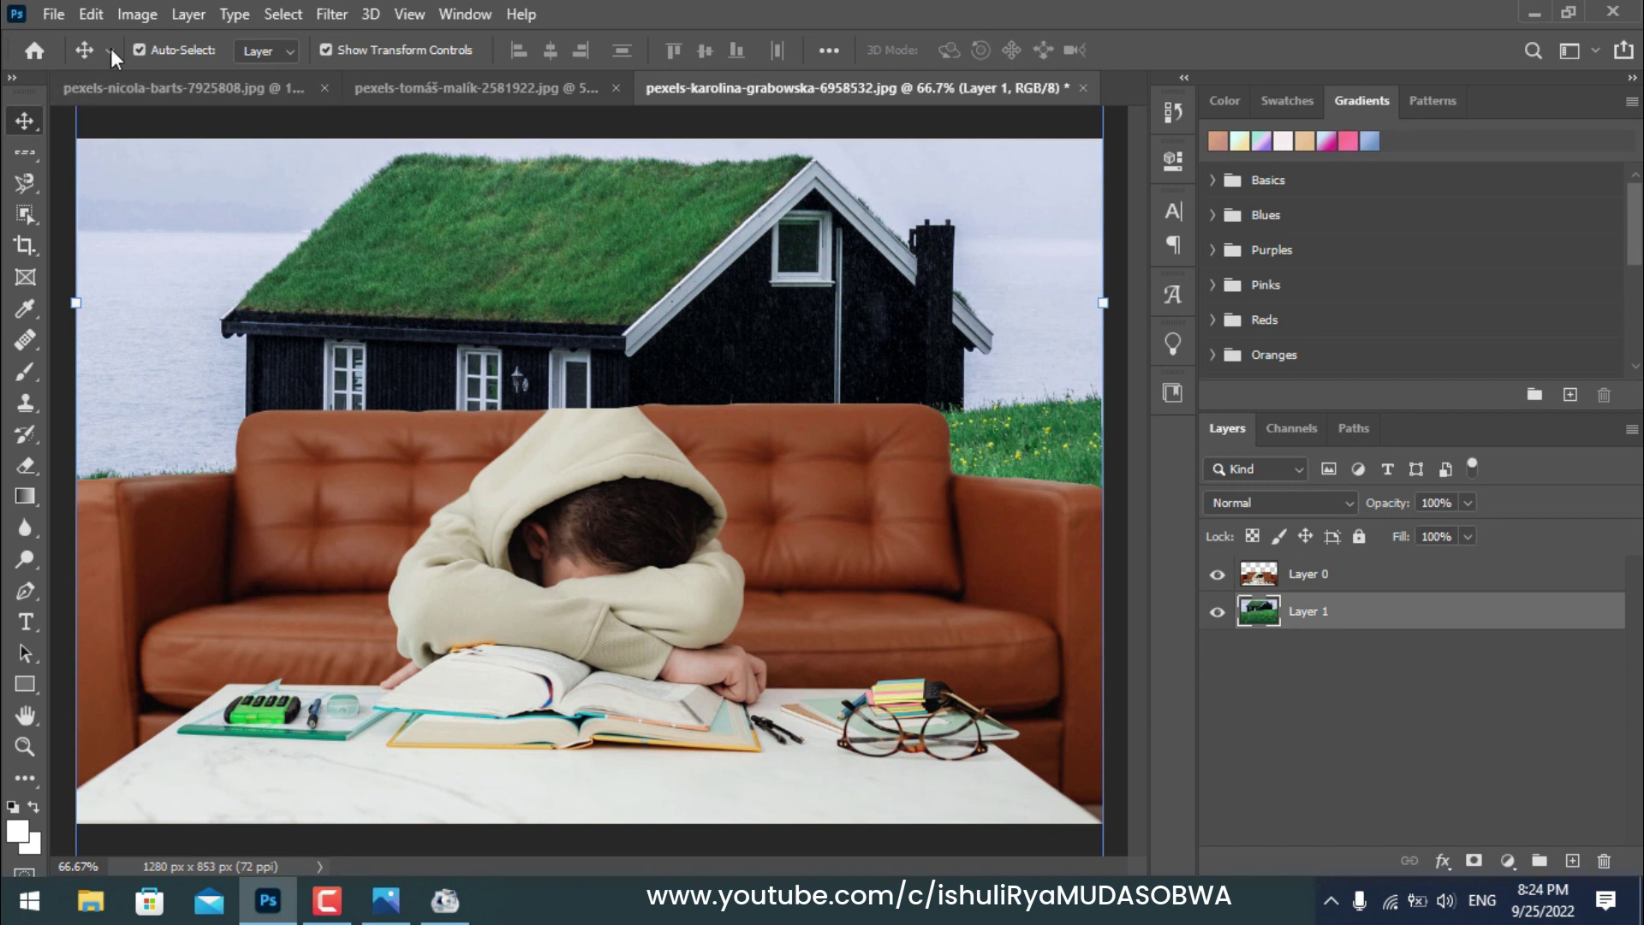
pyautogui.click(32, 178)
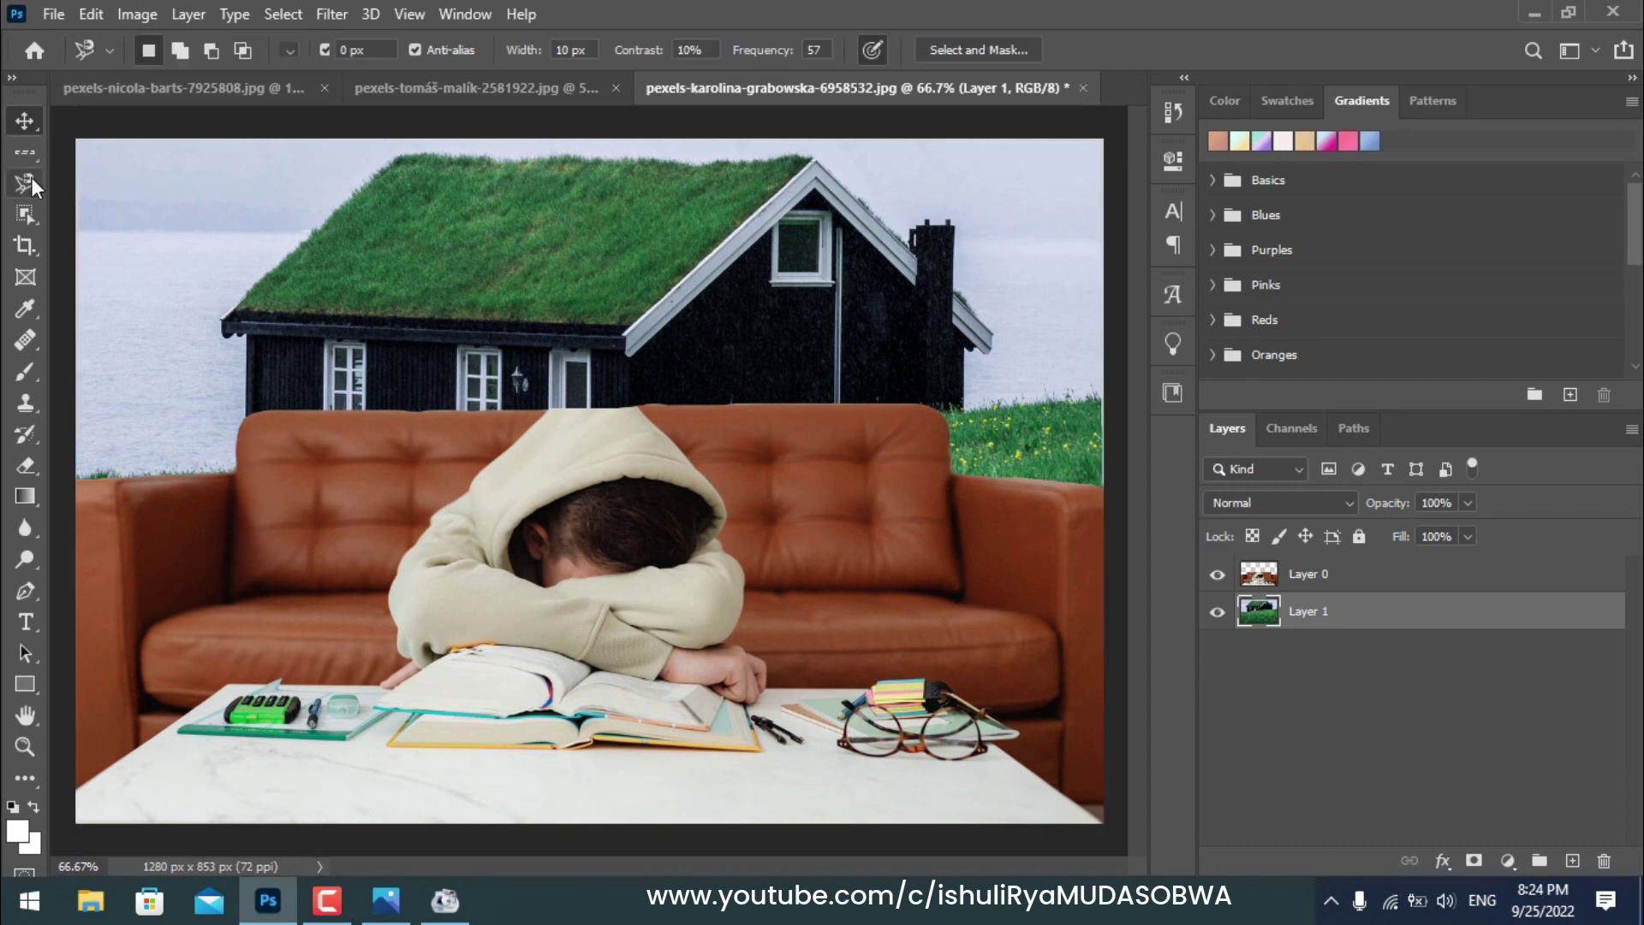